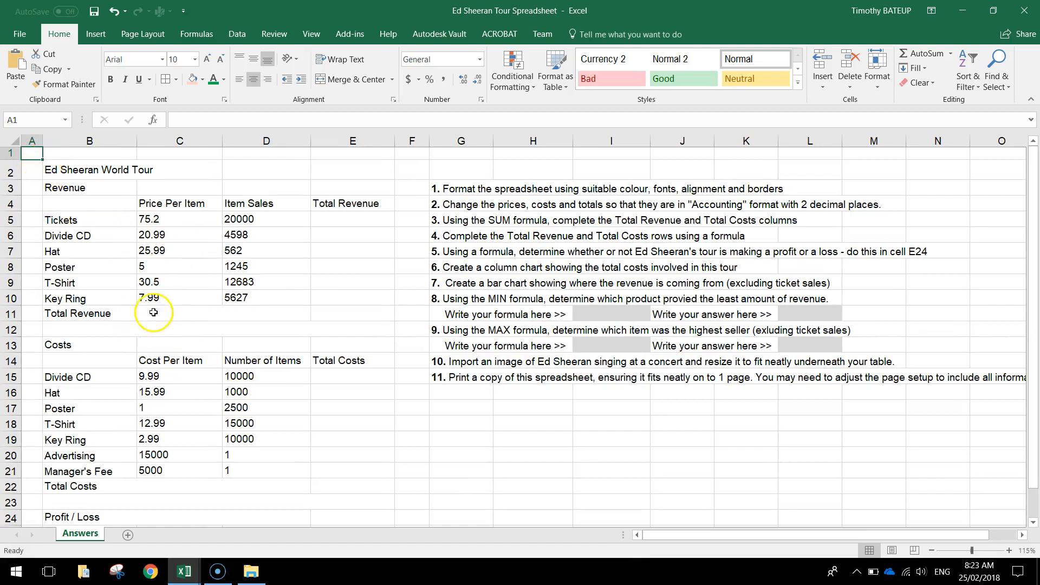
# - Examine the revenue table, the costs table and the numbered list of tasks beside them
pyautogui.moveTo(54, 188); pyautogui.dragTo(324, 308)
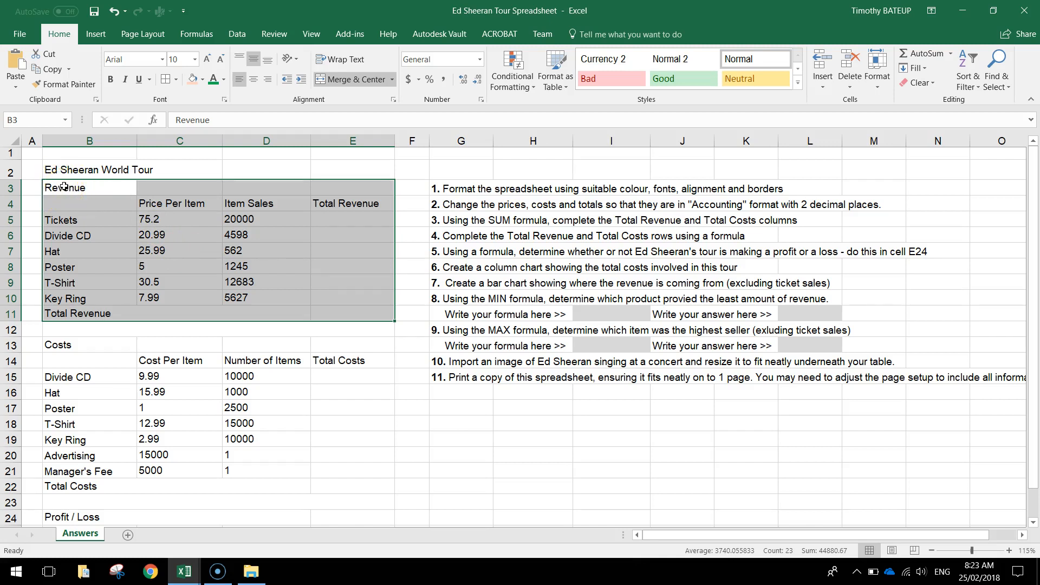
pyautogui.moveTo(58, 345); pyautogui.dragTo(327, 480)
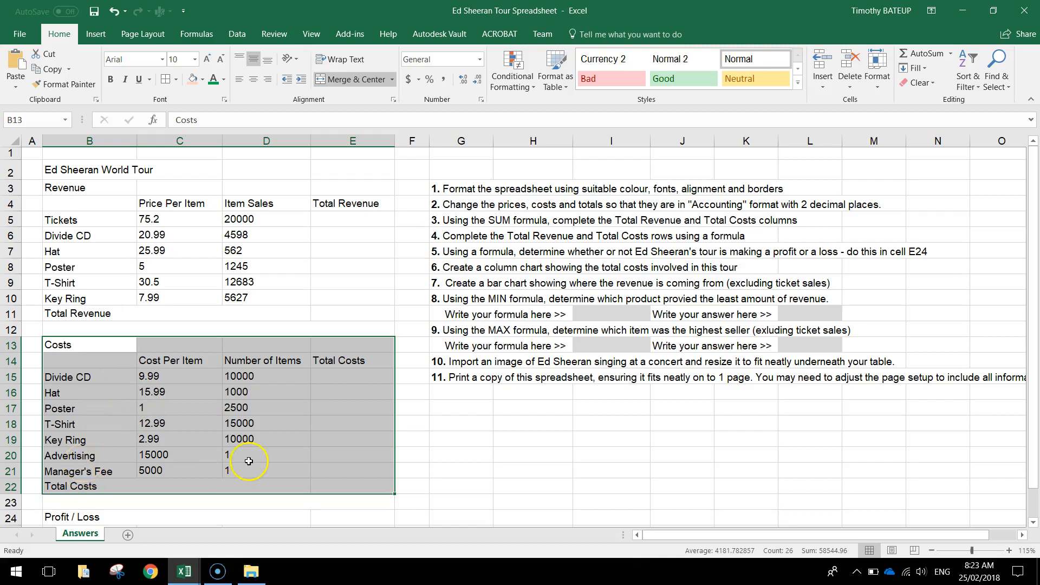
pyautogui.click(480, 438)
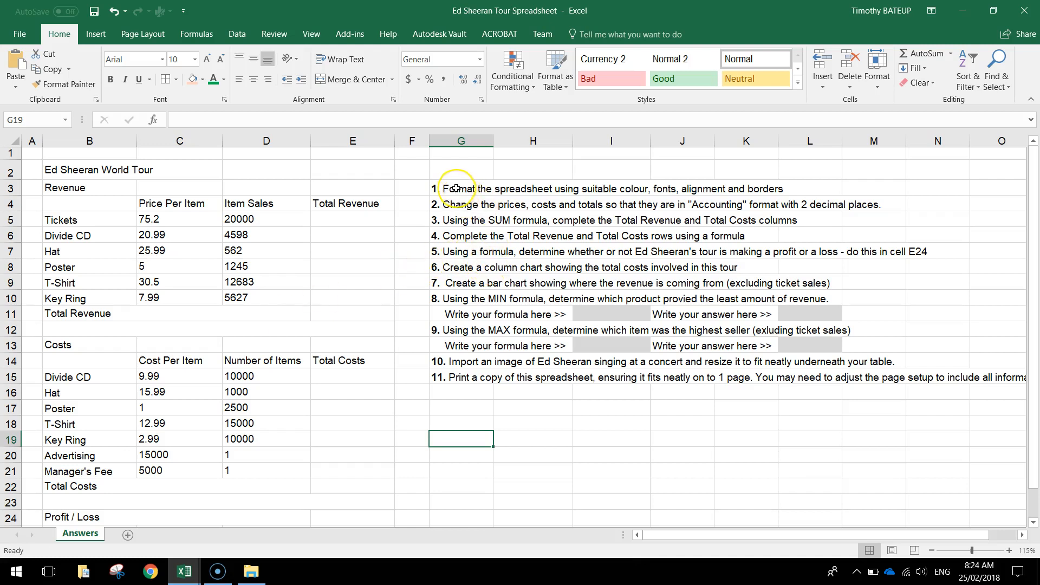
pyautogui.moveTo(456, 188); pyautogui.dragTo(564, 376)
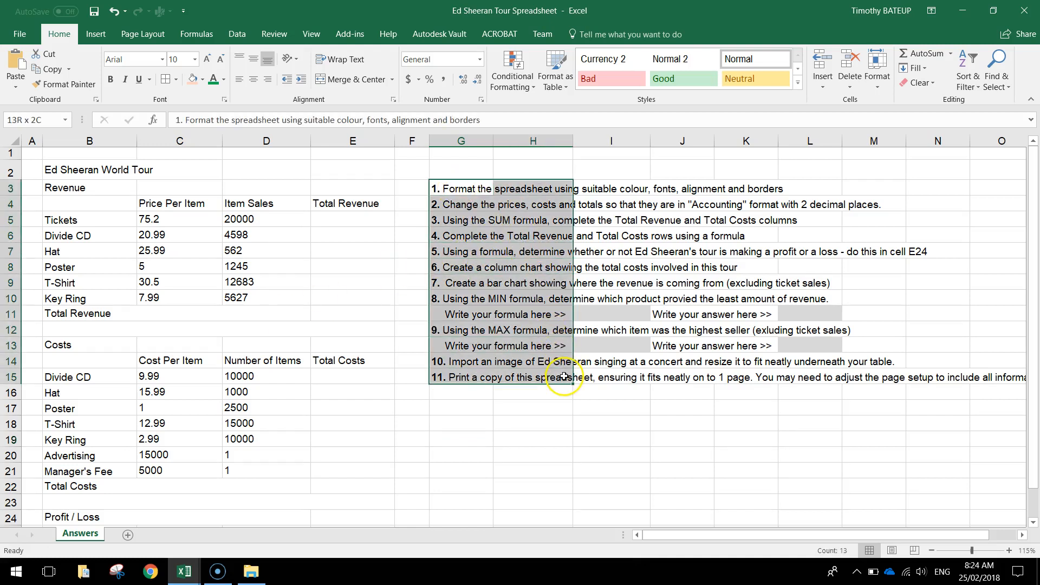
pyautogui.click(476, 185)
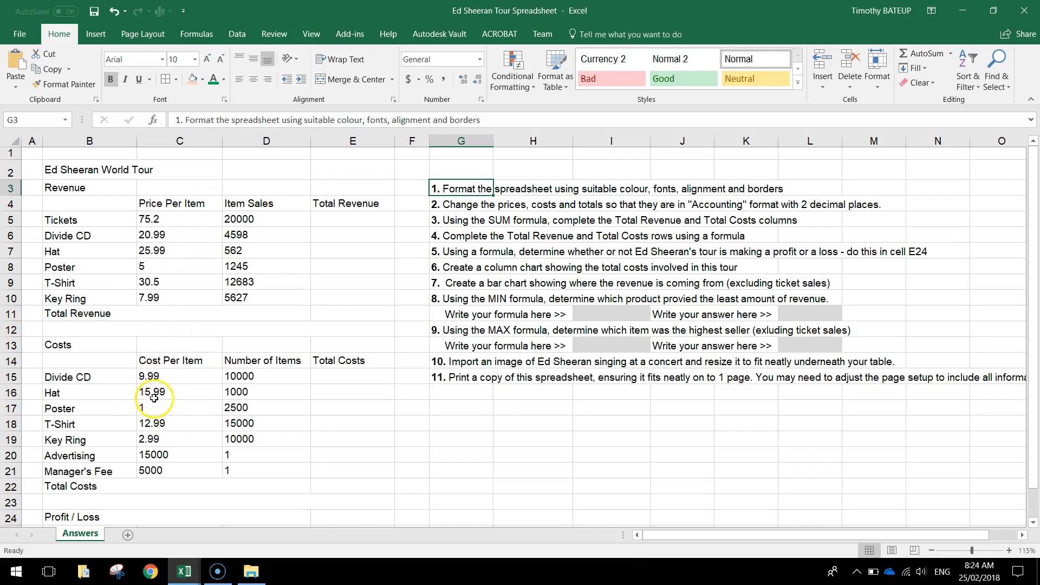
# - Make the "Ed Sheeran World Tour" title in B2 bold and set its font size to 18
pyautogui.click(103, 172)
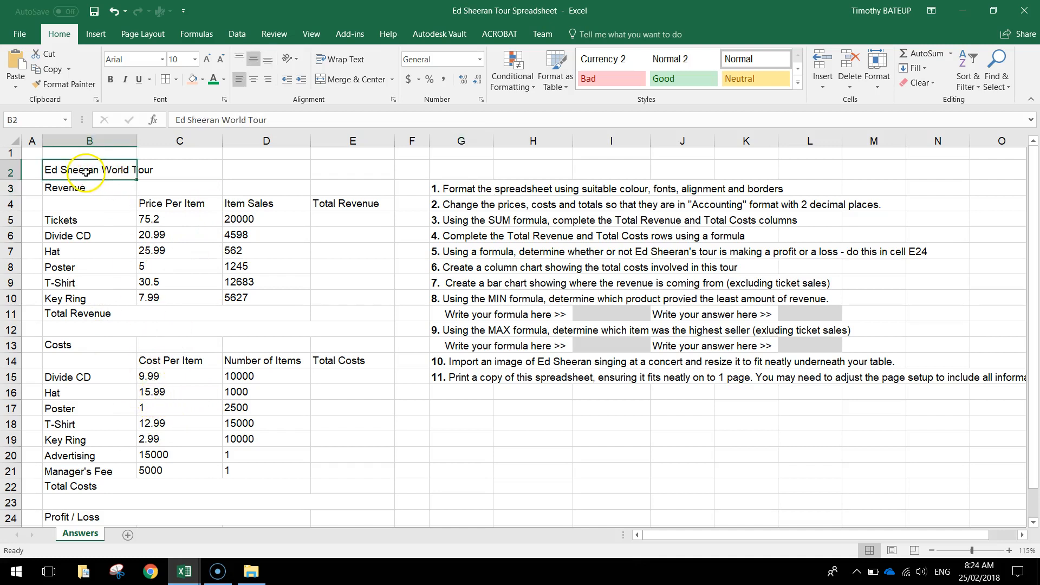
pyautogui.click(110, 79)
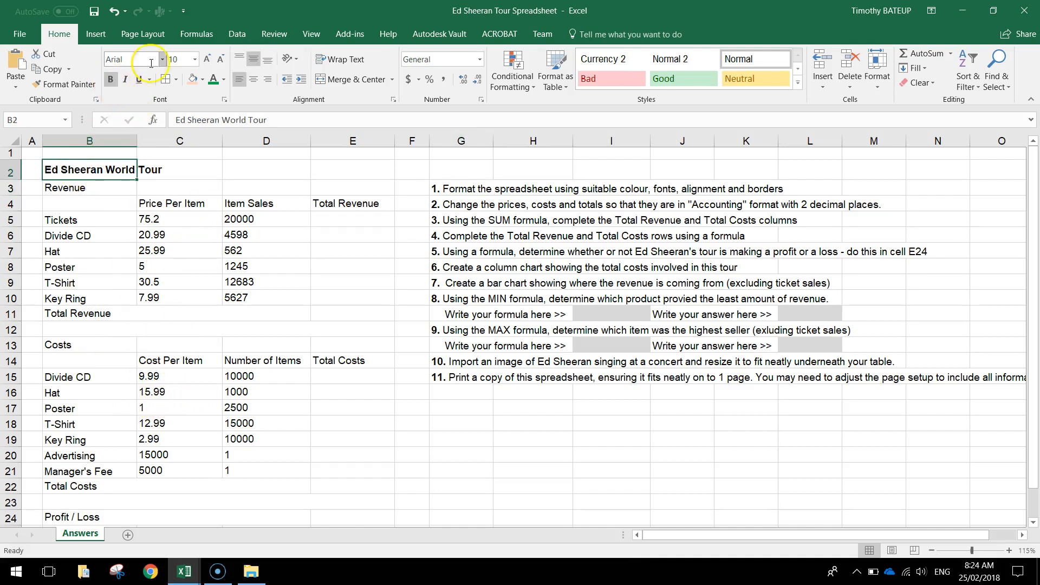
pyautogui.click(194, 59)
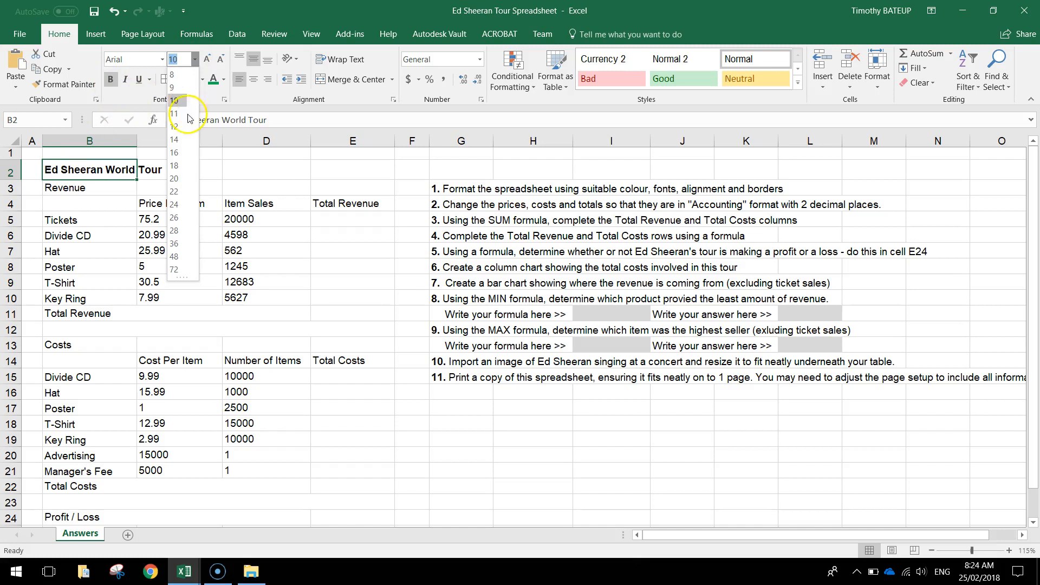
pyautogui.click(175, 165)
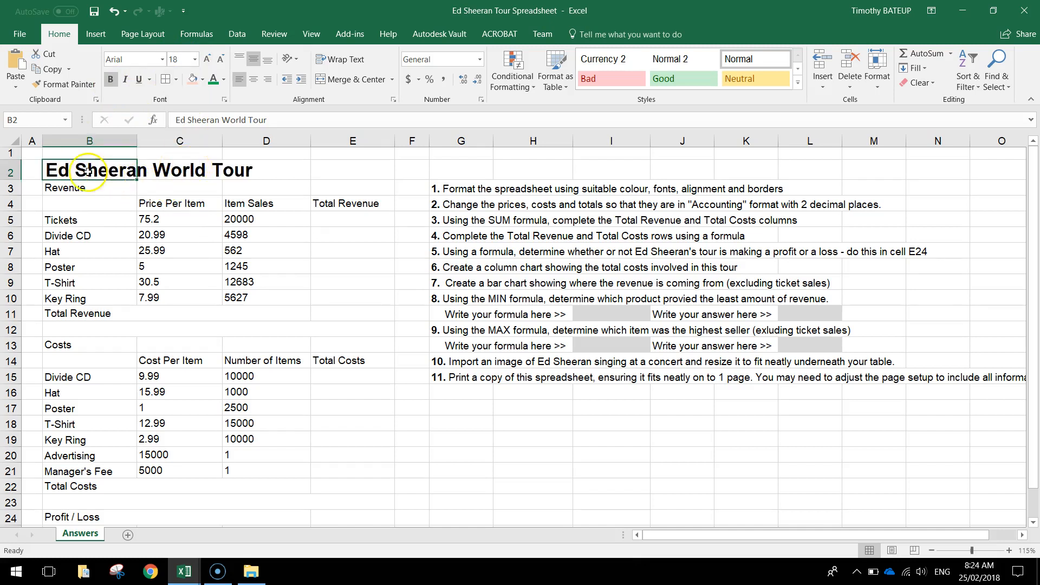
# - Merge and center the title across B2:E2 and make row 2 slightly taller
pyautogui.moveTo(58, 171); pyautogui.dragTo(344, 170)
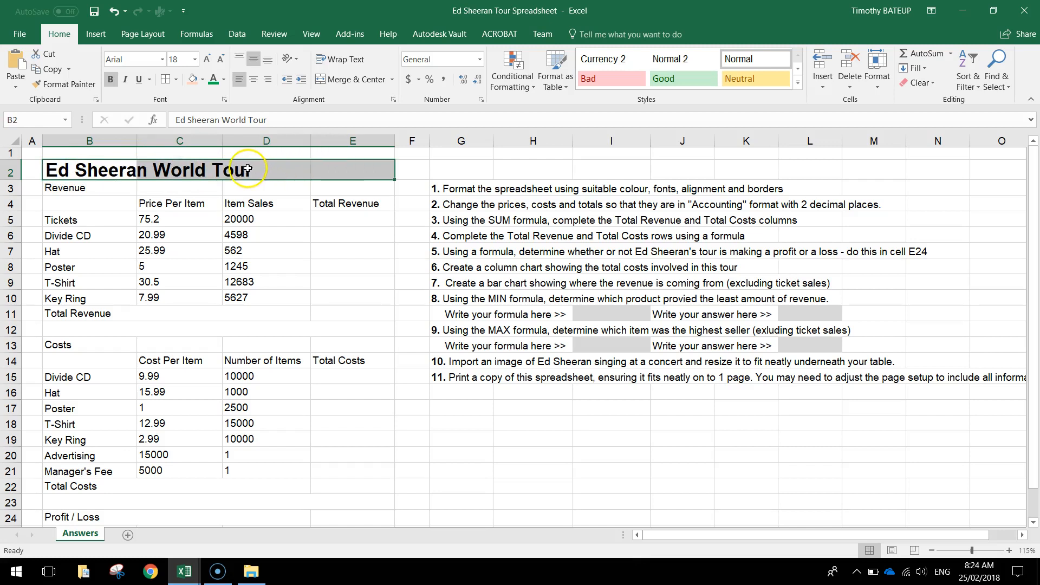
pyautogui.click(353, 86)
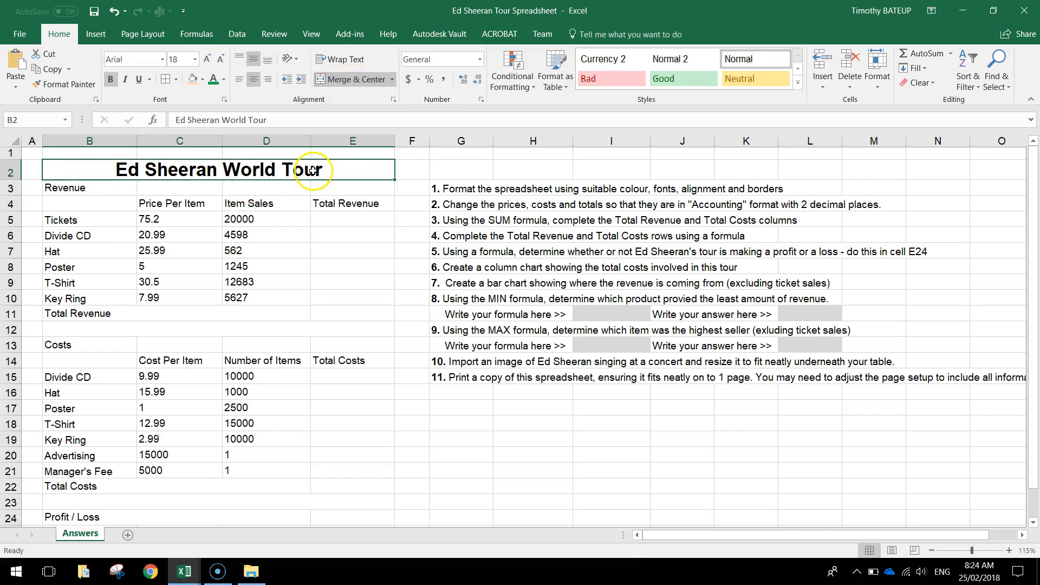
pyautogui.moveTo(10, 179); pyautogui.dragTo(9, 185)
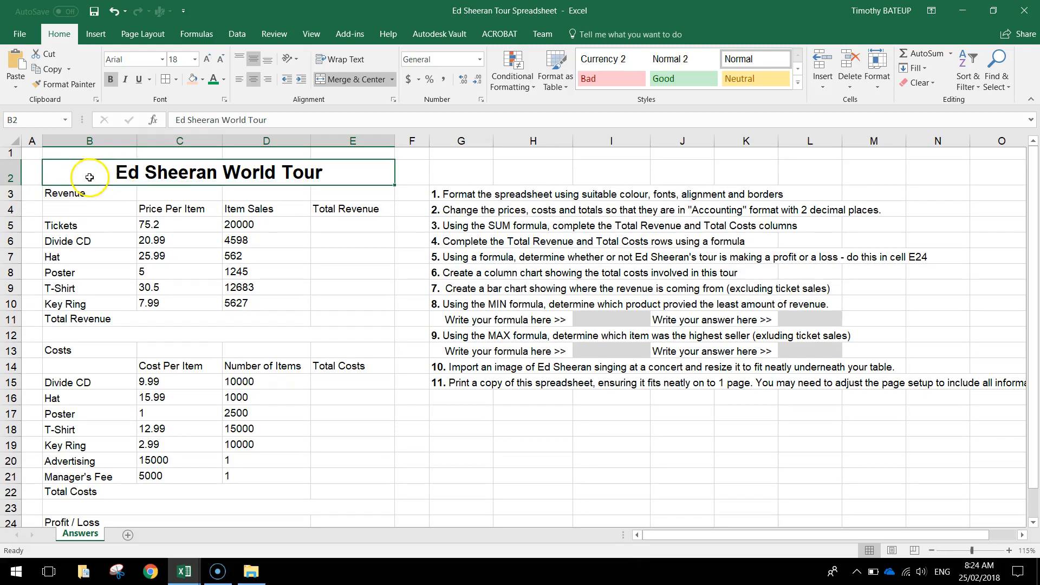
# - Bold the Revenue heading, the column headings in row 4 and the Total Revenue label in row 11
pyautogui.moveTo(68, 194); pyautogui.dragTo(341, 215)
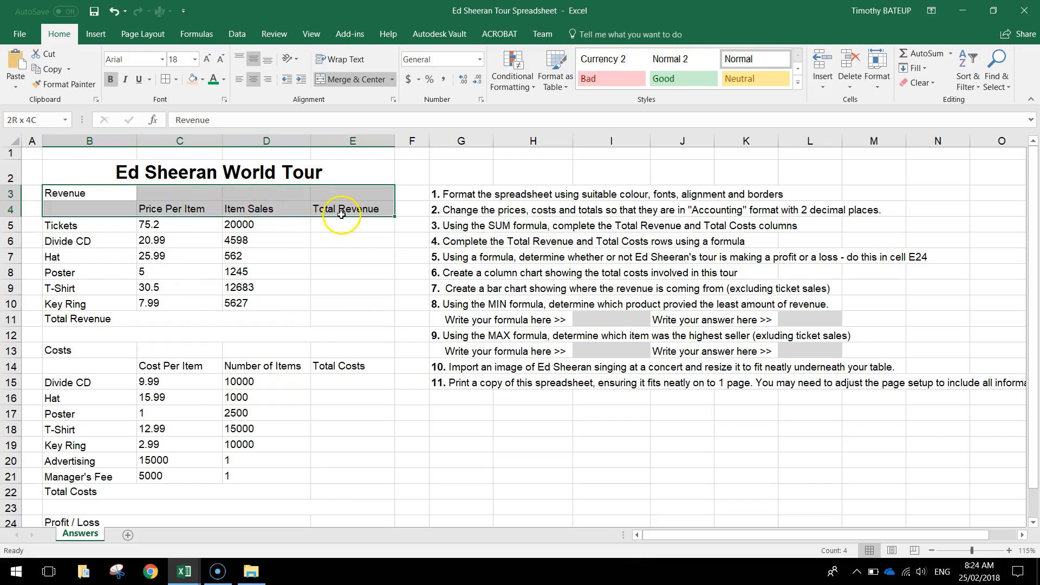
pyautogui.moveTo(71, 195); pyautogui.dragTo(361, 207)
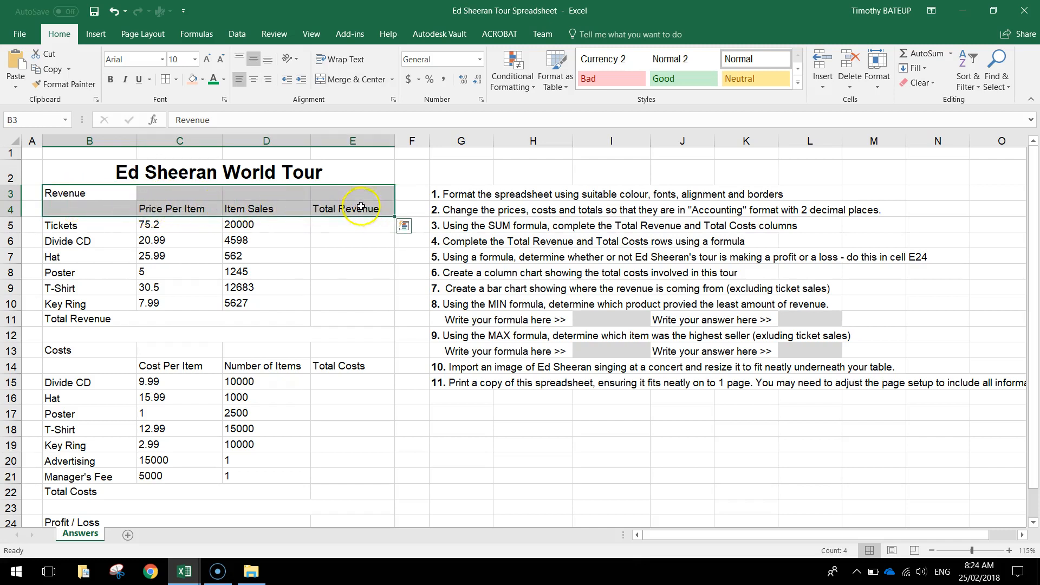
pyautogui.click(110, 79)
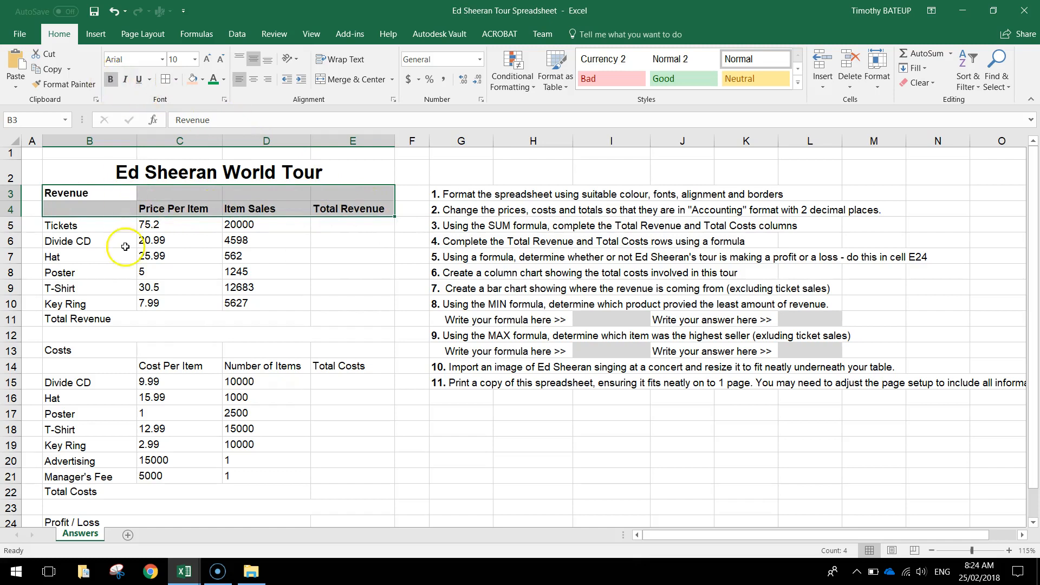
pyautogui.click(87, 319)
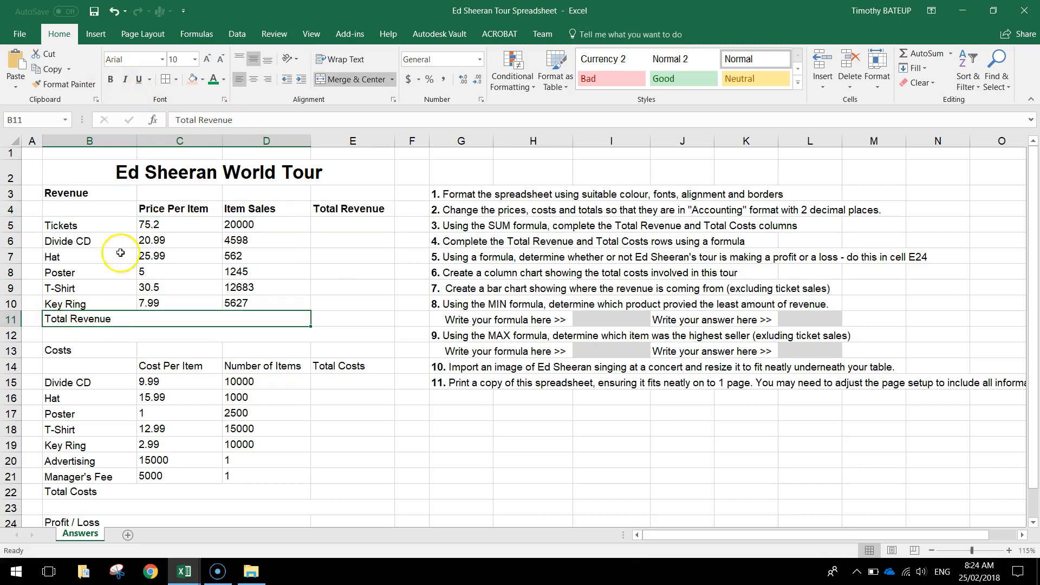
pyautogui.click(111, 79)
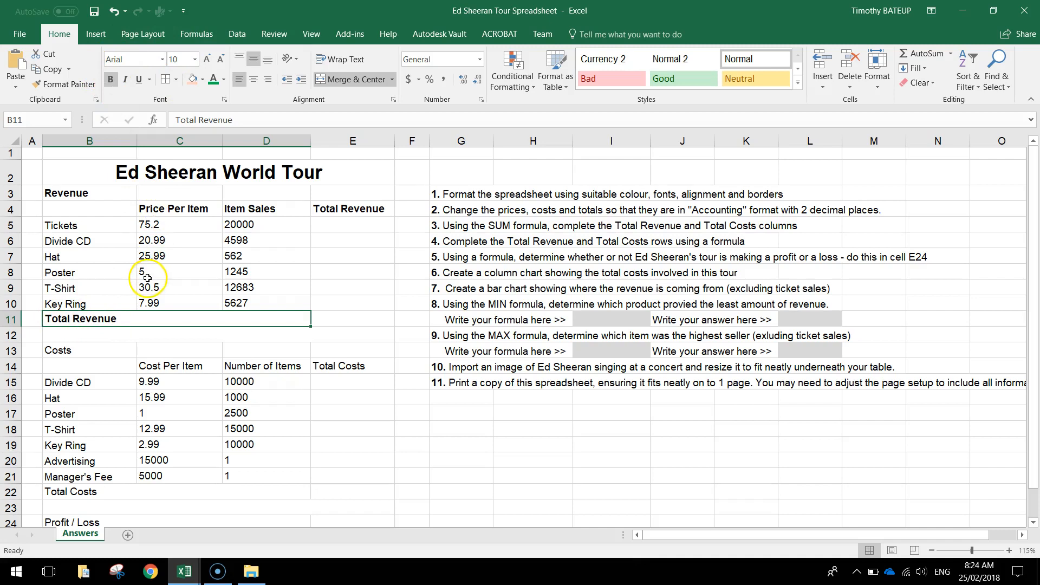
# - Bold the Costs heading, its column headings in row 14, and the Total Costs and Profit / Loss labels
pyautogui.scroll(-1, 147, 278)
pyautogui.moveTo(59, 296); pyautogui.dragTo(329, 311)
pyautogui.click(111, 80)
pyautogui.moveTo(64, 438); pyautogui.dragTo(70, 472)
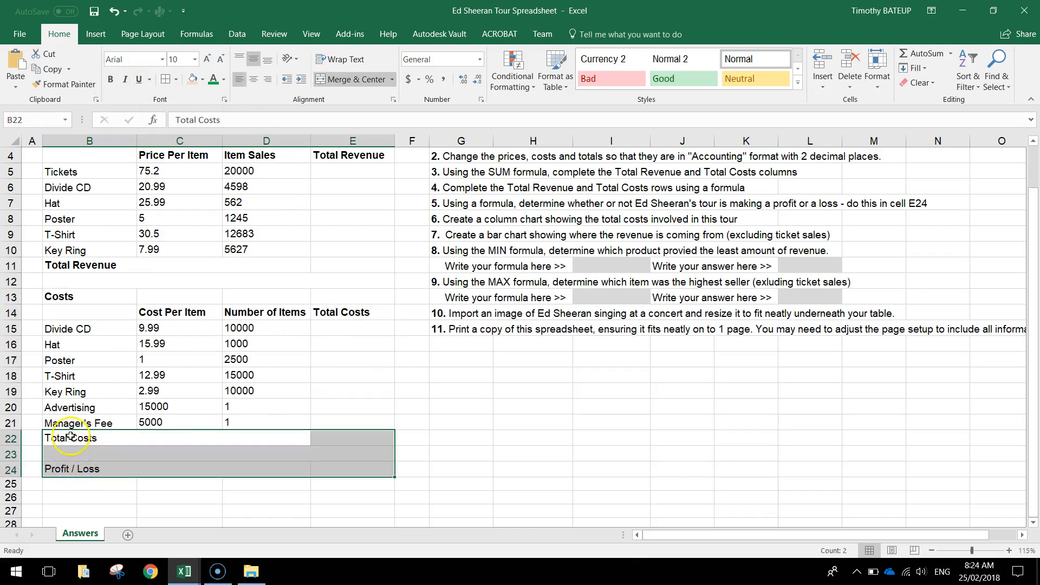
pyautogui.click(115, 82)
pyautogui.click(498, 422)
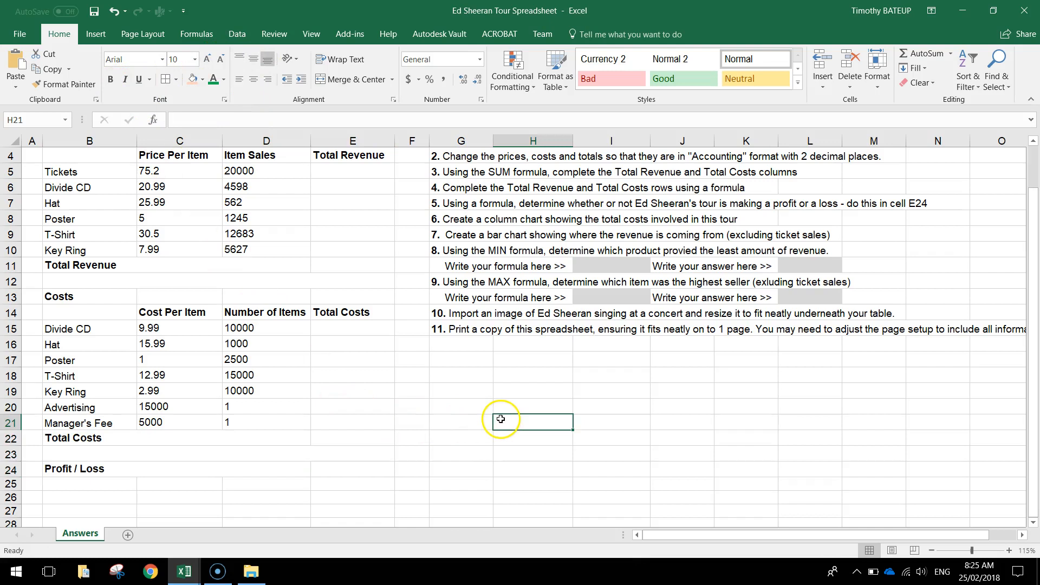
# - Apply All Borders to the whole table from the title in B2 down to E24
pyautogui.scroll(1, 501, 419)
pyautogui.click(108, 172)
pyautogui.moveTo(108, 172); pyautogui.dragTo(142, 524)
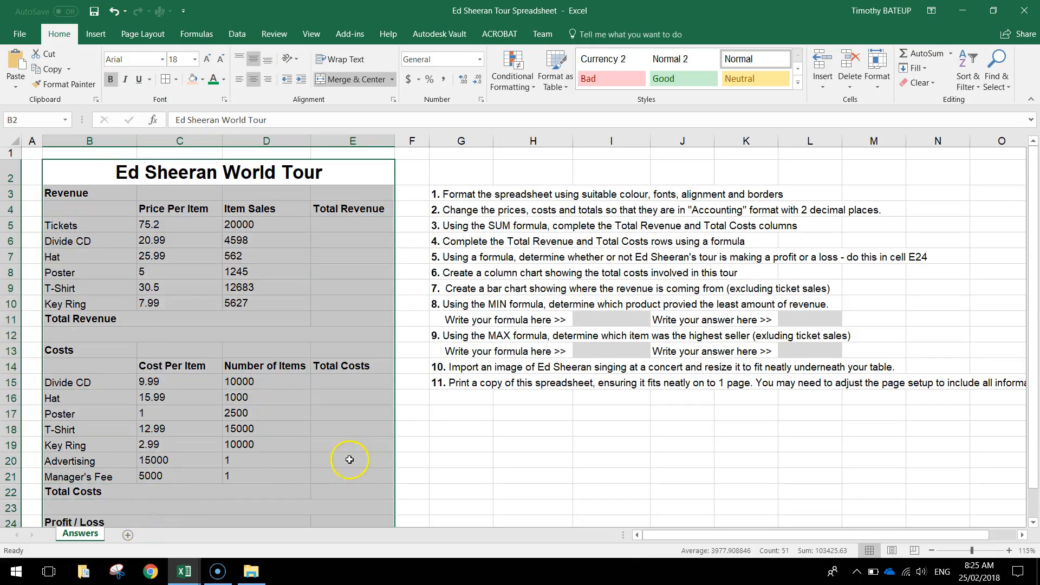
pyautogui.scroll(-1, 1026, 320)
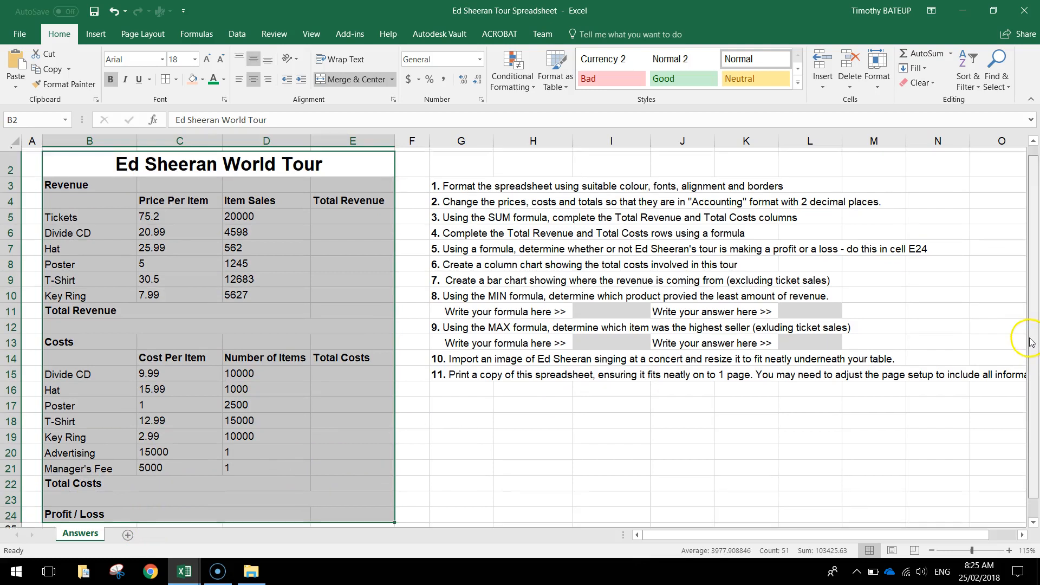
pyautogui.click(175, 79)
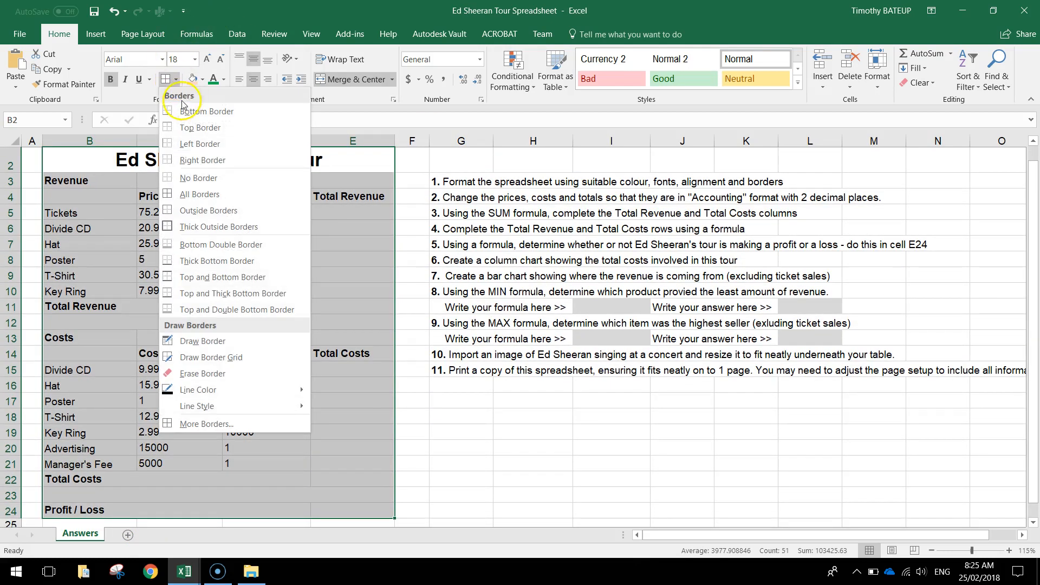
pyautogui.click(210, 195)
pyautogui.click(632, 461)
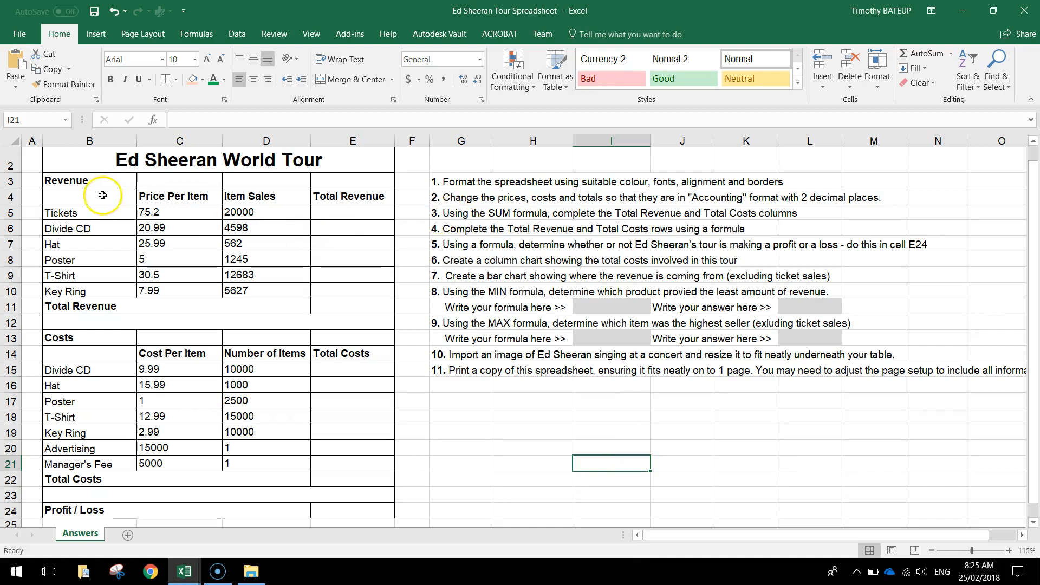
# - Fill the merged title cell in row 2 with light orange
pyautogui.click(103, 161)
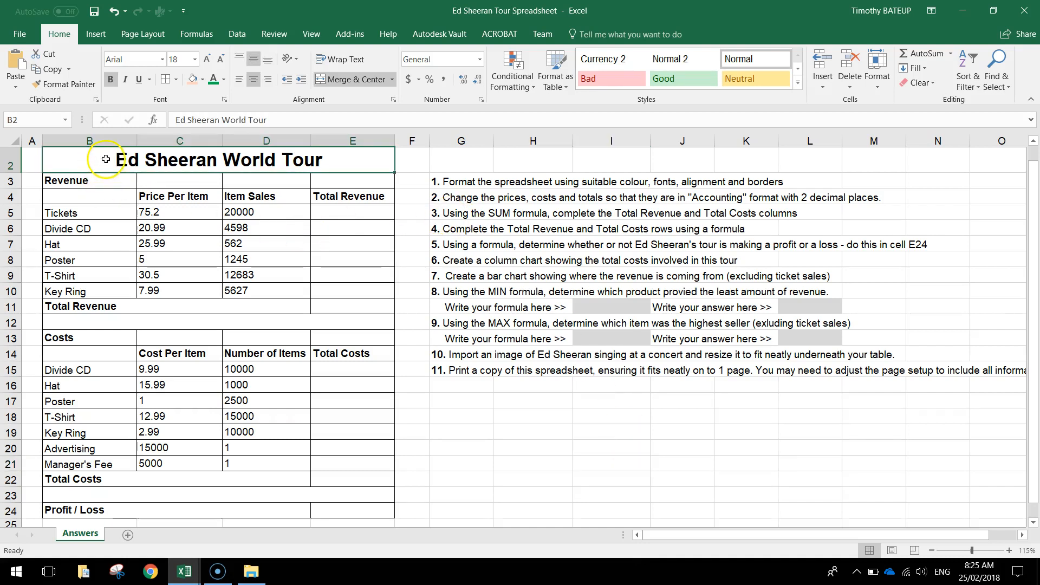
pyautogui.click(203, 80)
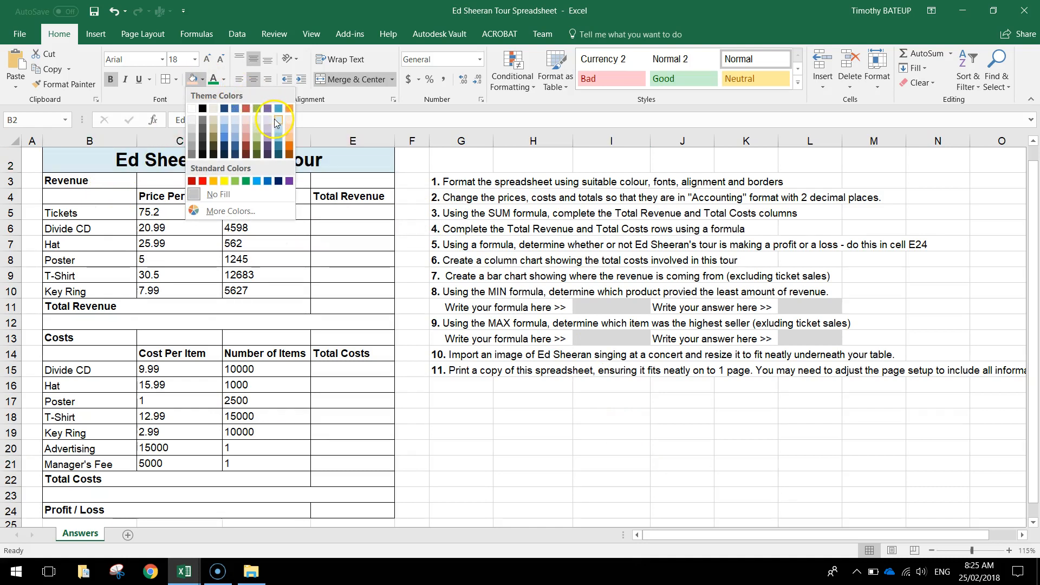
pyautogui.click(289, 123)
# - Merge the Revenue heading across B3:E3, left-align it and fill it with light purple
pyautogui.moveTo(94, 181); pyautogui.dragTo(321, 197)
pyautogui.moveTo(98, 181); pyautogui.dragTo(326, 181)
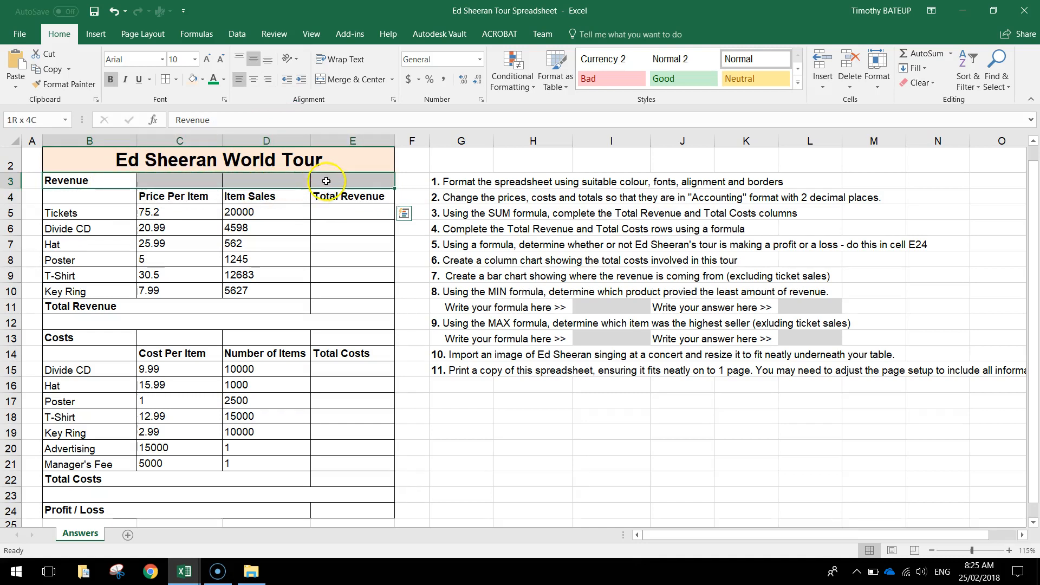
pyautogui.click(343, 82)
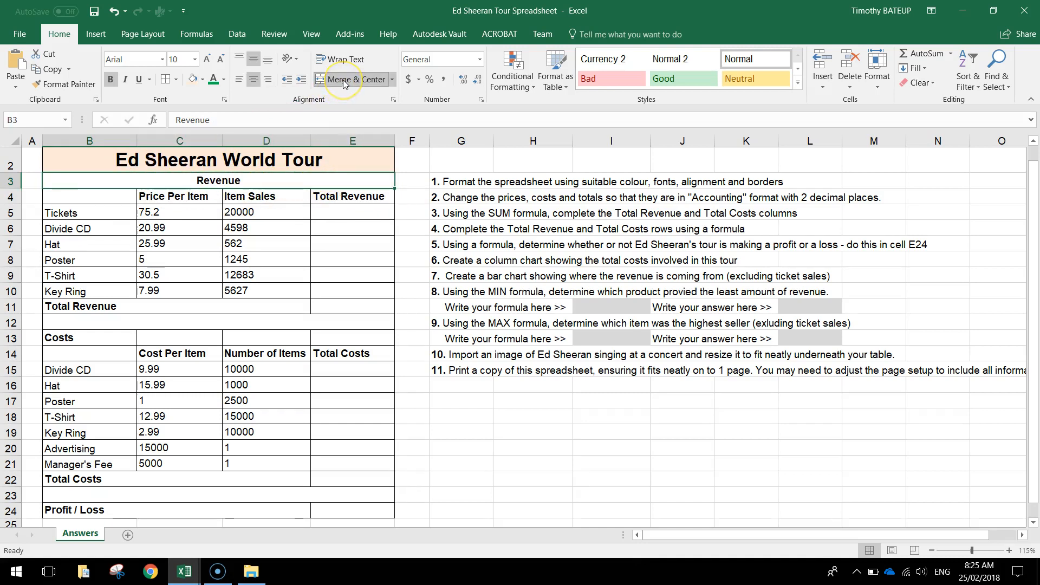
pyautogui.click(239, 80)
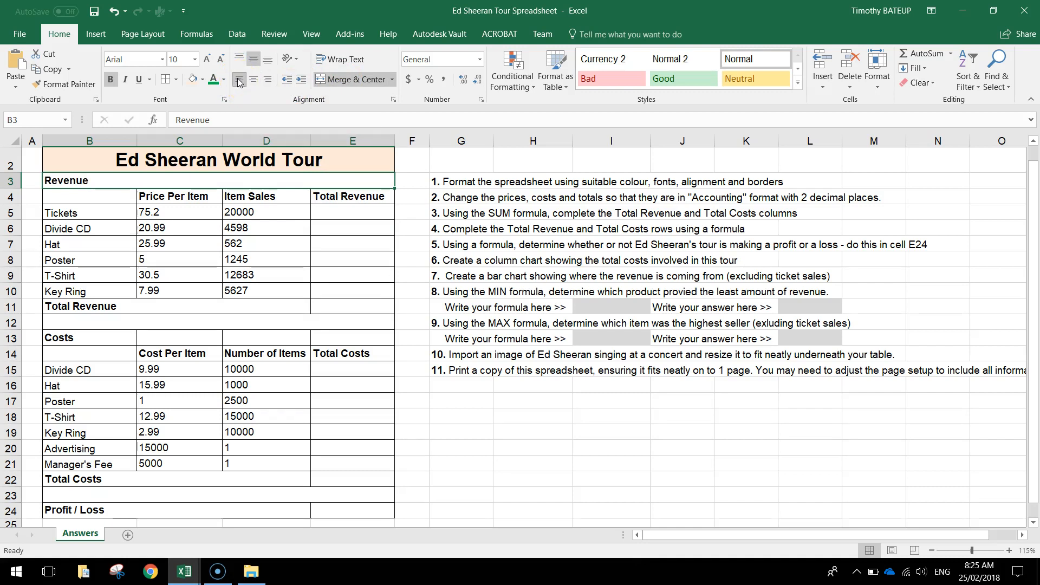
pyautogui.click(203, 80)
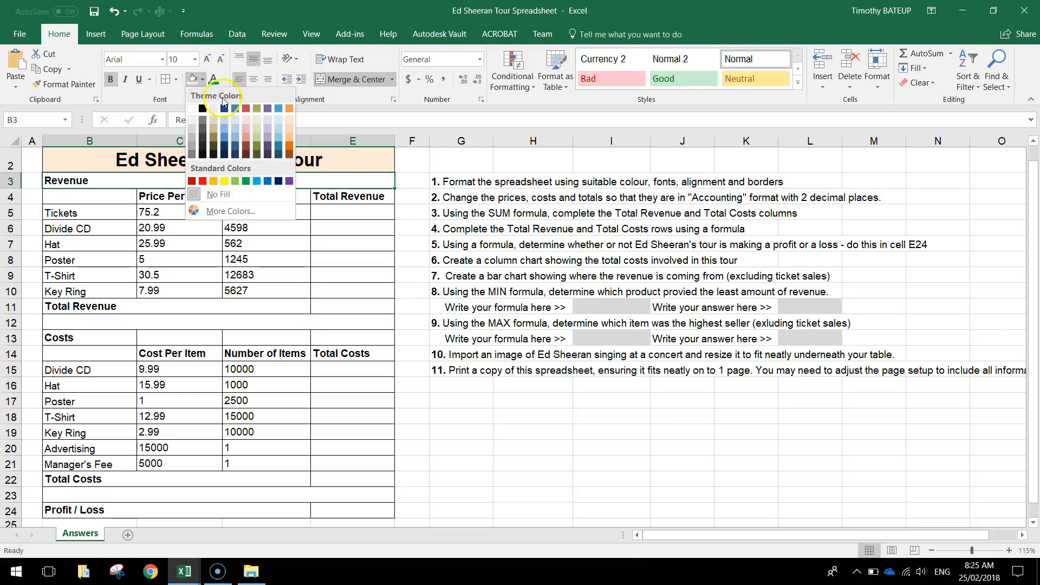
pyautogui.click(268, 118)
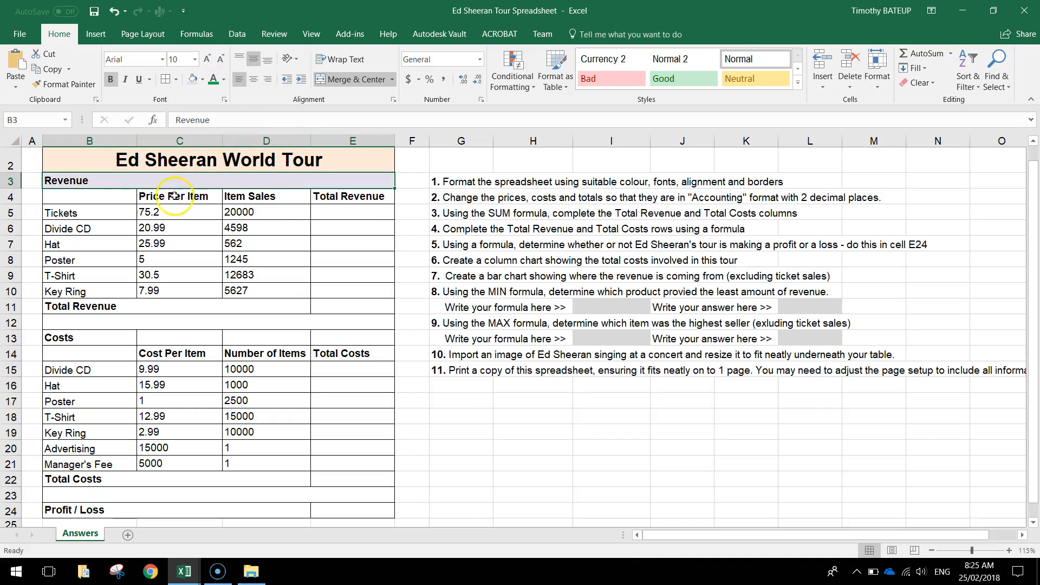
# - Fill the revenue table's column heading row, B4:E4, with light blue
pyautogui.moveTo(142, 197); pyautogui.dragTo(338, 199)
pyautogui.click(203, 80)
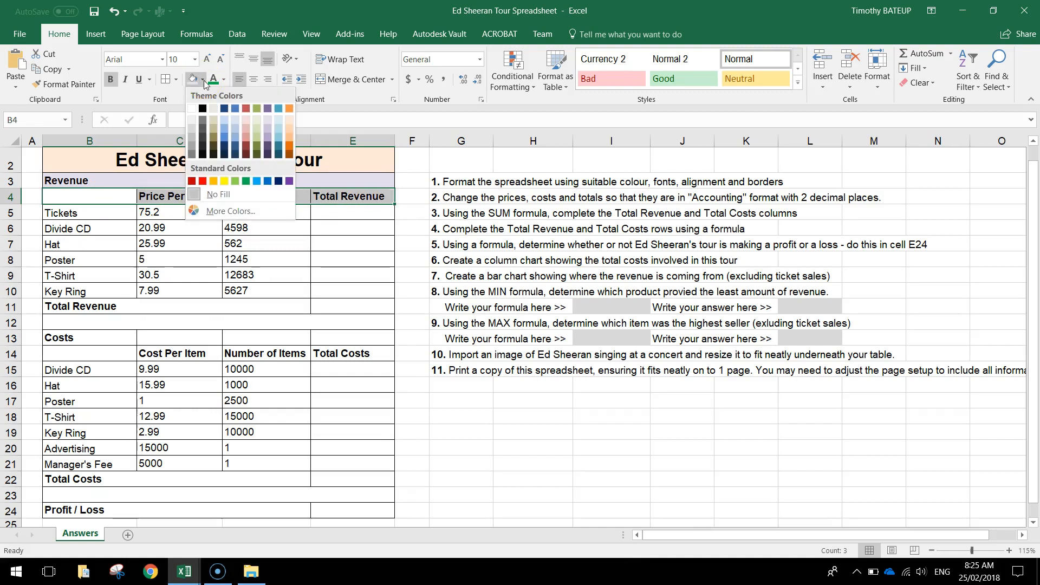
pyautogui.click(278, 121)
pyautogui.click(351, 291)
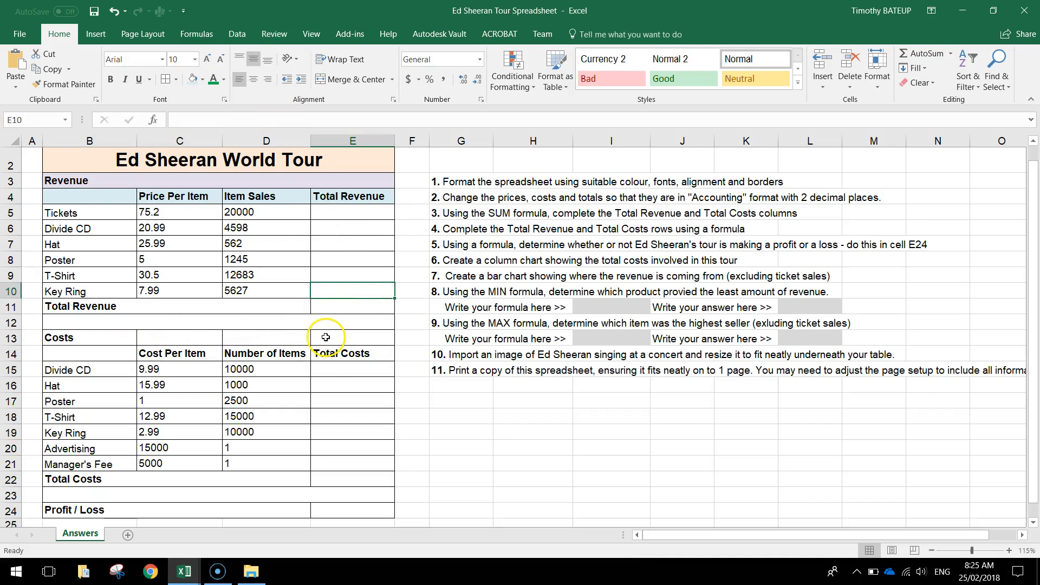
# - Apply the same light blue fill to the Total Revenue row 11 and the Total Costs row 22
pyautogui.moveTo(66, 306); pyautogui.dragTo(331, 312)
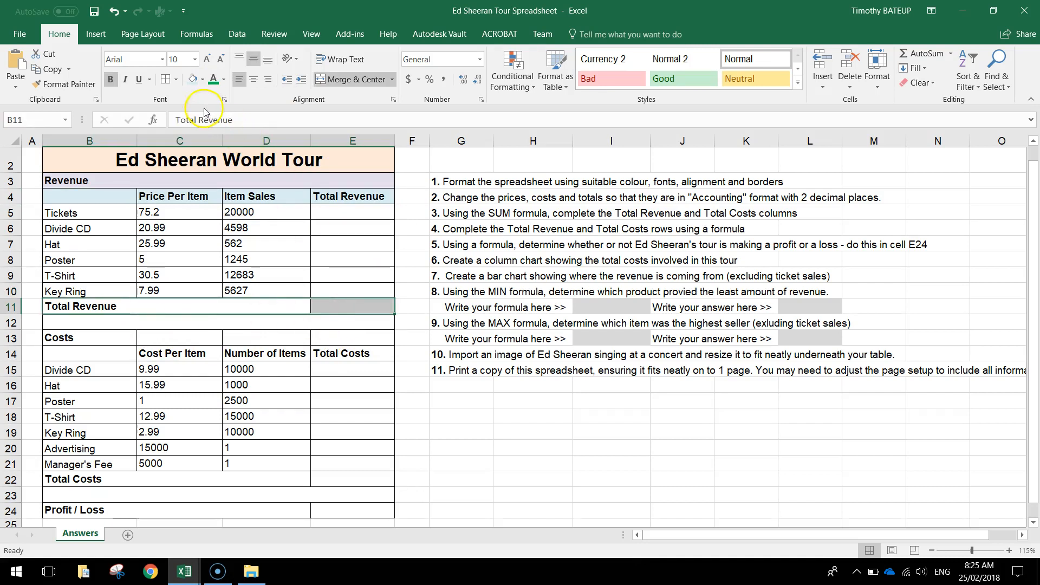
pyautogui.click(193, 79)
pyautogui.moveTo(81, 476); pyautogui.dragTo(327, 479)
pyautogui.click(192, 79)
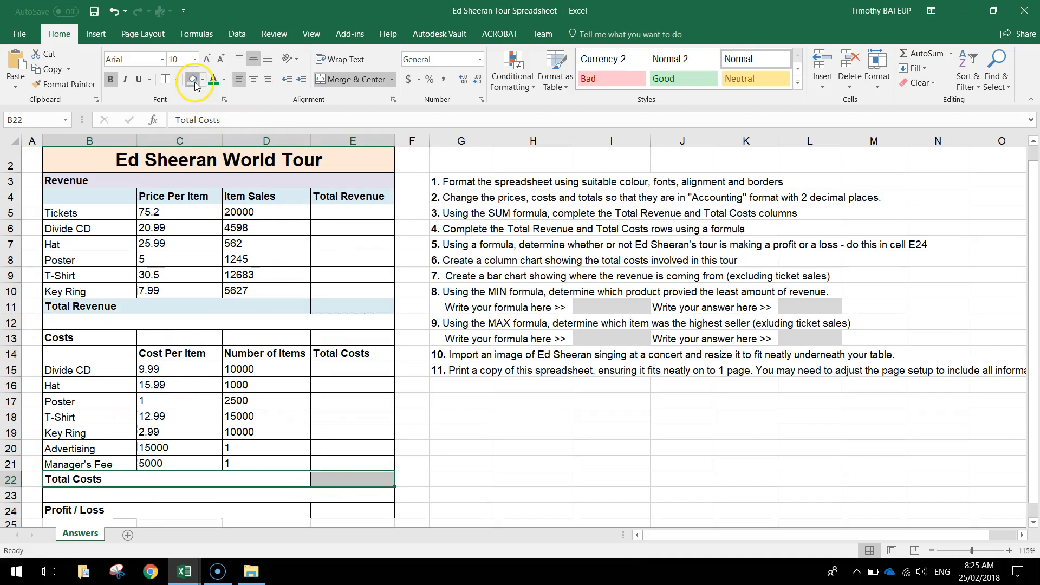
# - Fill the costs column heading row, B14:E14, with light blue, then merge the Costs heading across B13:E13 and left-align it
pyautogui.moveTo(124, 357); pyautogui.dragTo(347, 355)
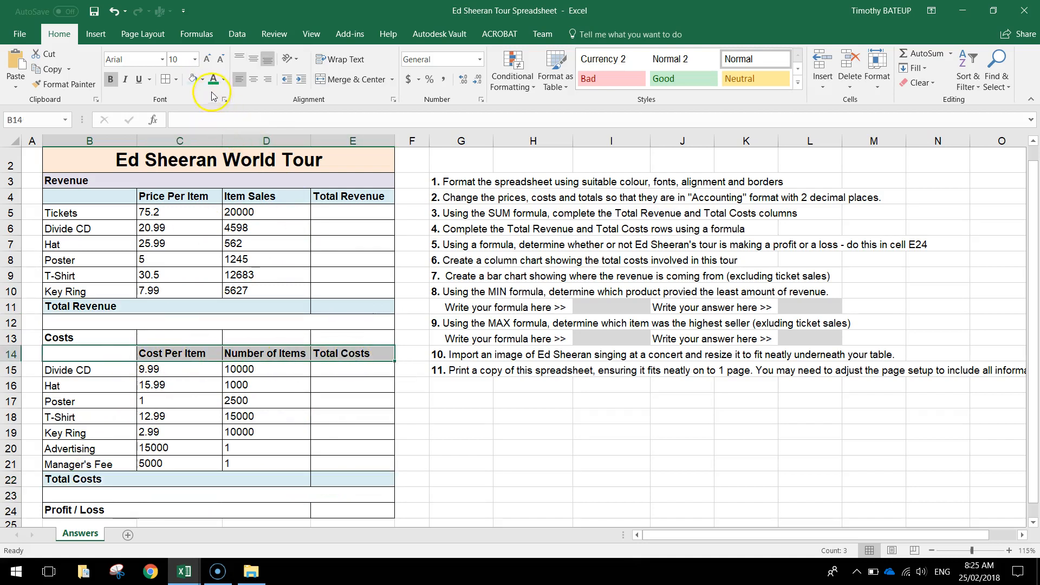
pyautogui.click(192, 79)
pyautogui.moveTo(59, 339); pyautogui.dragTo(347, 339)
pyautogui.click(347, 79)
pyautogui.click(239, 79)
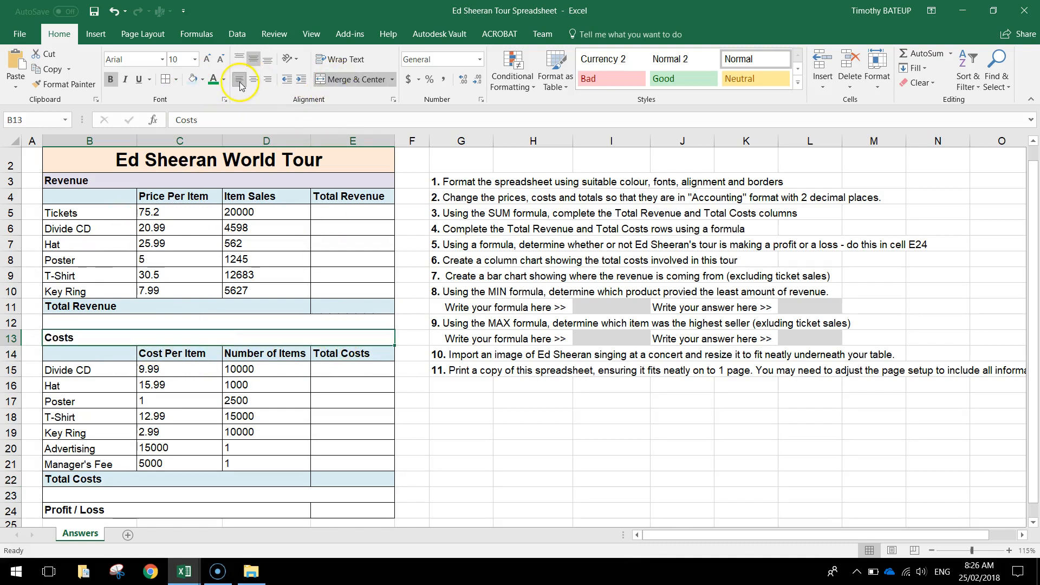
pyautogui.click(224, 79)
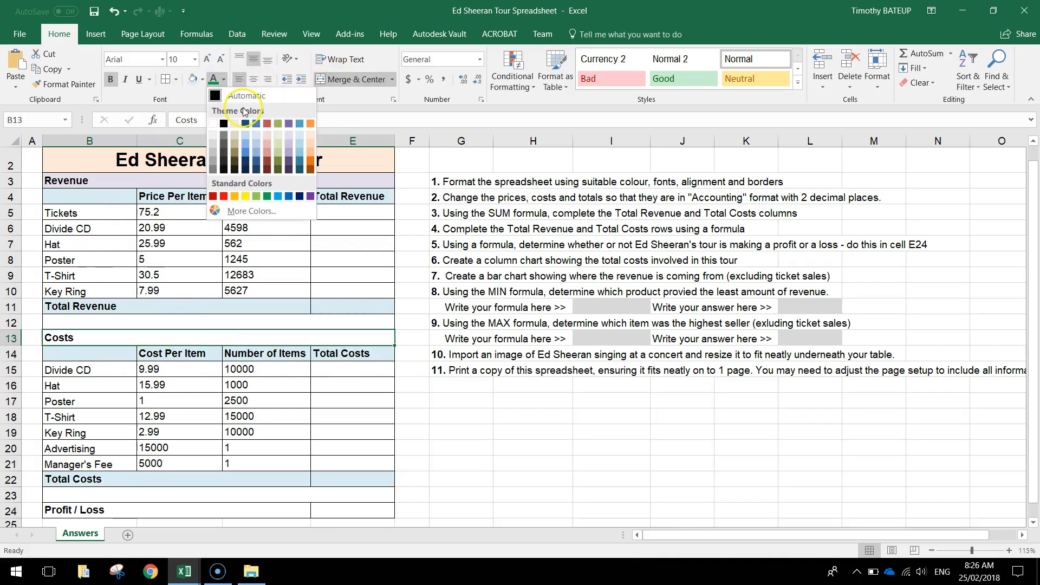
pyautogui.click(288, 134)
pyautogui.hotkey('ctrl', 'z')
# - Fill the merged Costs heading in row 13 with light purple and the Profit / Loss row 24 with light orange
pyautogui.click(203, 79)
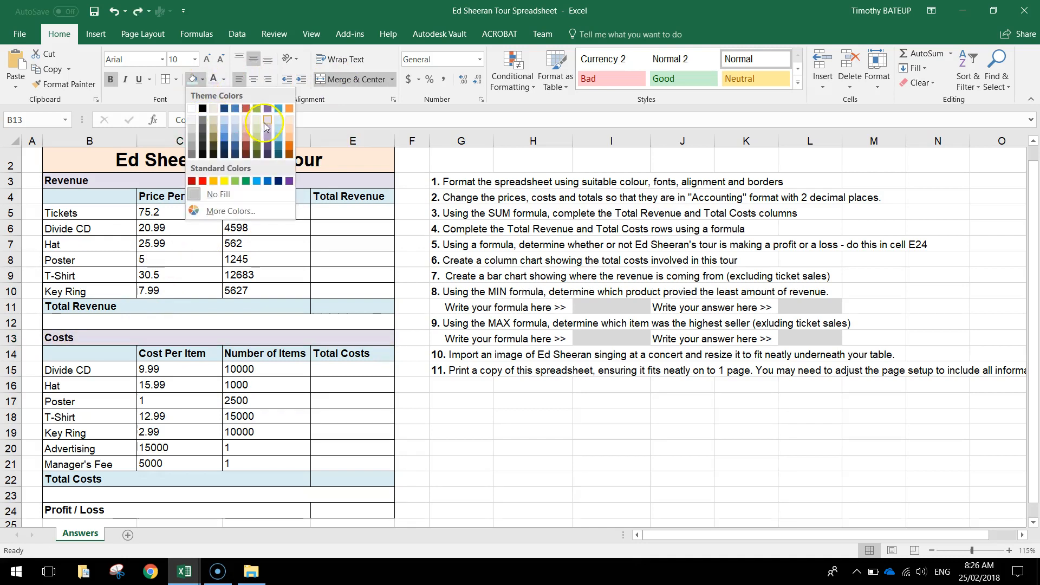
pyautogui.click(215, 119)
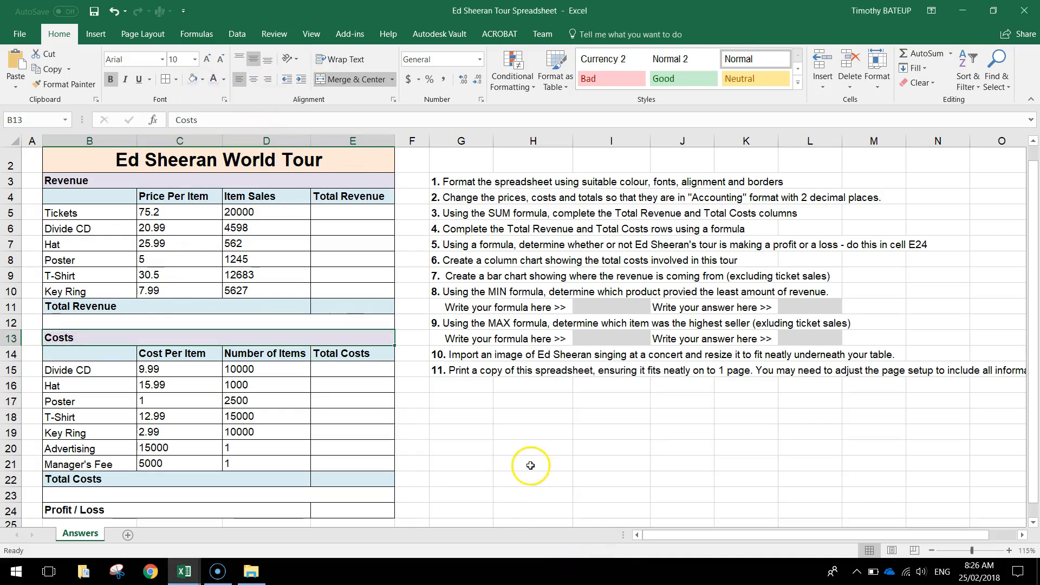
pyautogui.click(293, 510)
pyautogui.keyDown('shift'); pyautogui.click(323, 512); pyautogui.keyUp('shift')
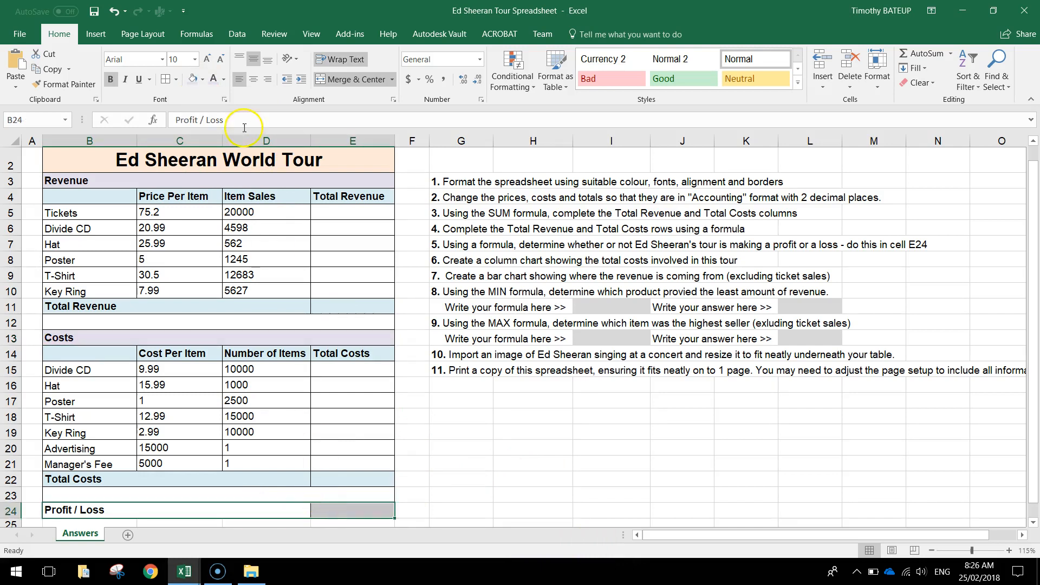
pyautogui.click(203, 79)
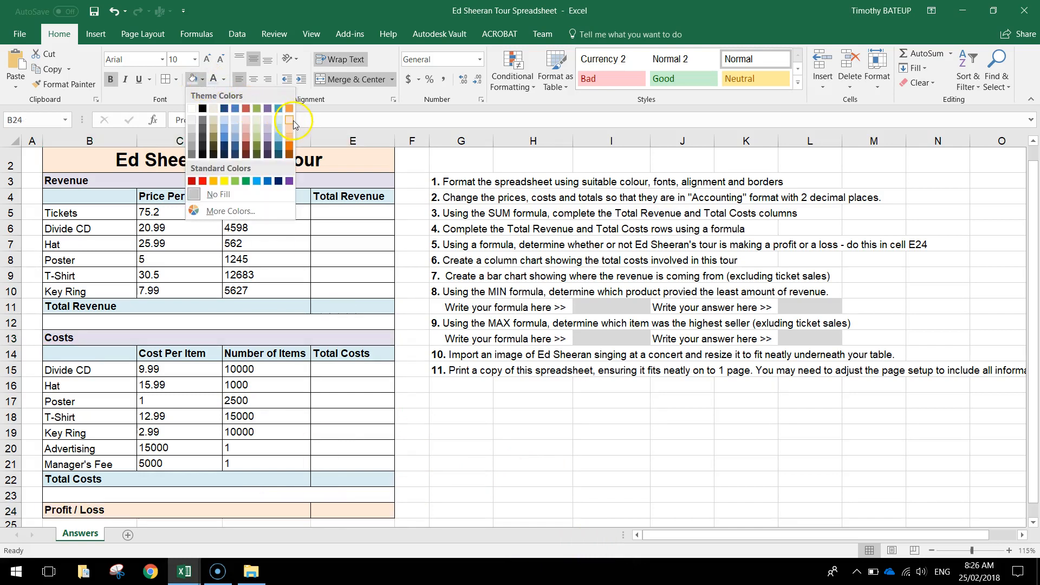
pyautogui.click(246, 112)
pyautogui.click(632, 440)
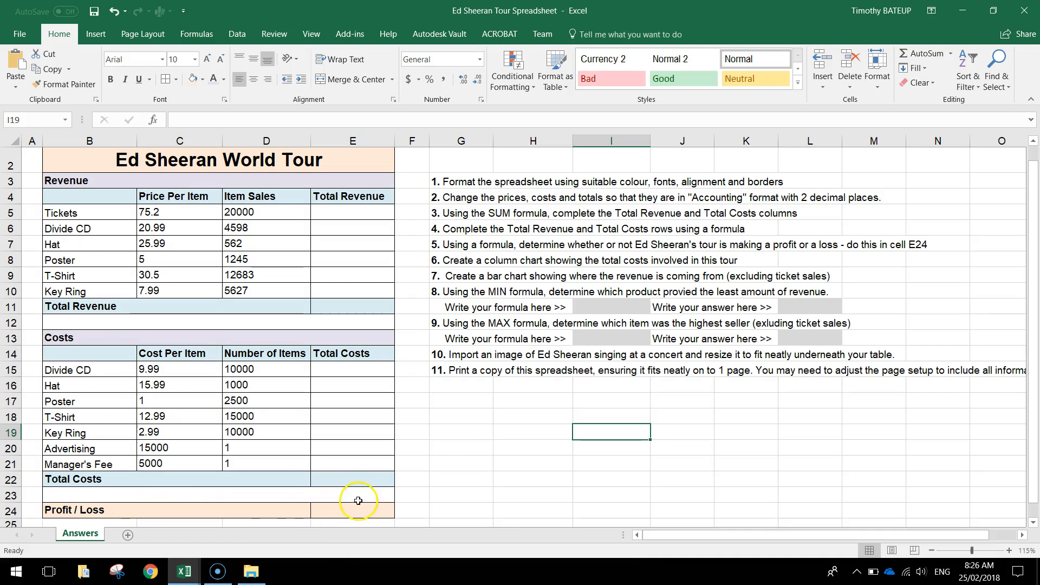
# - Centre the contents of the revenue cells C5:E10 and the costs cells C15:E21 horizontally
pyautogui.moveTo(155, 214); pyautogui.dragTo(247, 292)
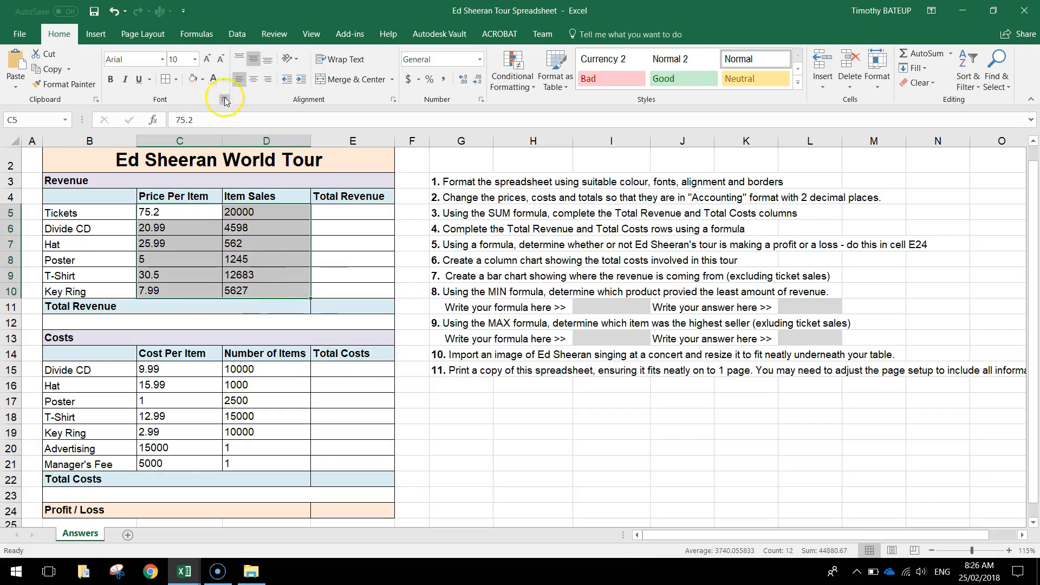
pyautogui.click(258, 80)
pyautogui.moveTo(342, 215); pyautogui.dragTo(350, 293)
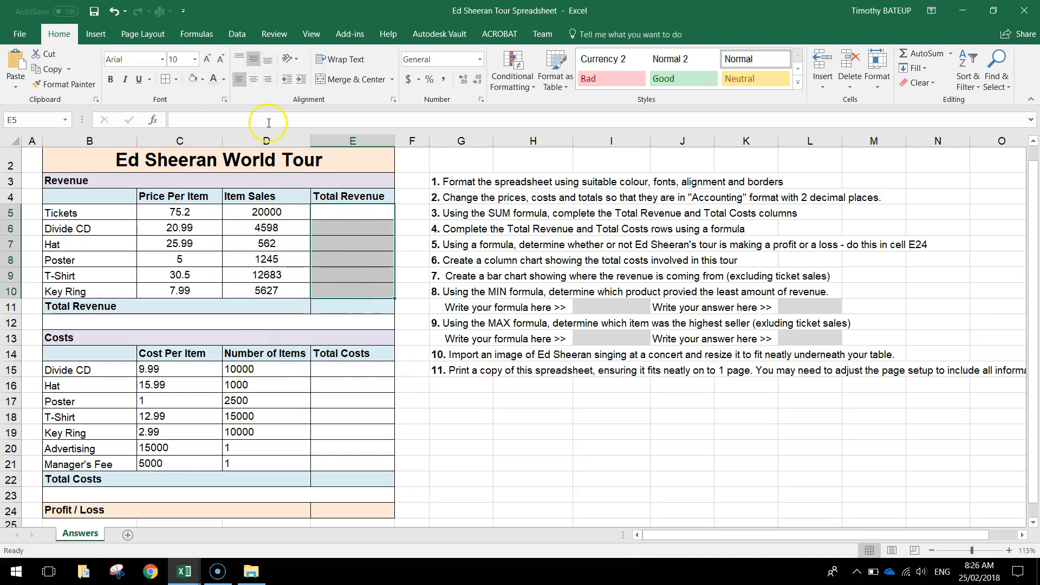
pyautogui.click(253, 79)
pyautogui.moveTo(163, 371); pyautogui.dragTo(325, 465)
pyautogui.click(253, 80)
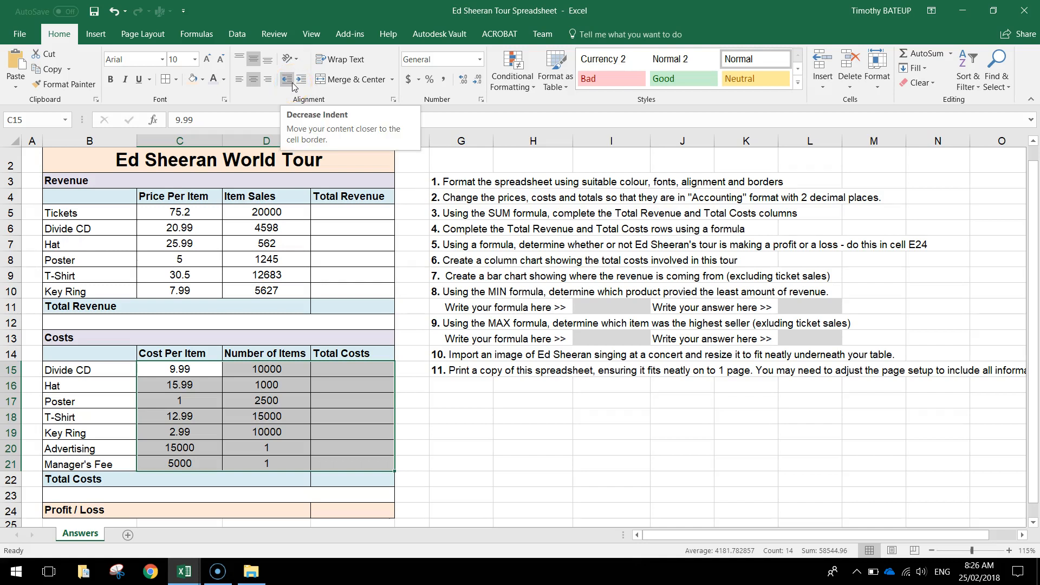
# - Mark instruction 1 in G3 as done by changing its font colour to green
pyautogui.click(436, 181)
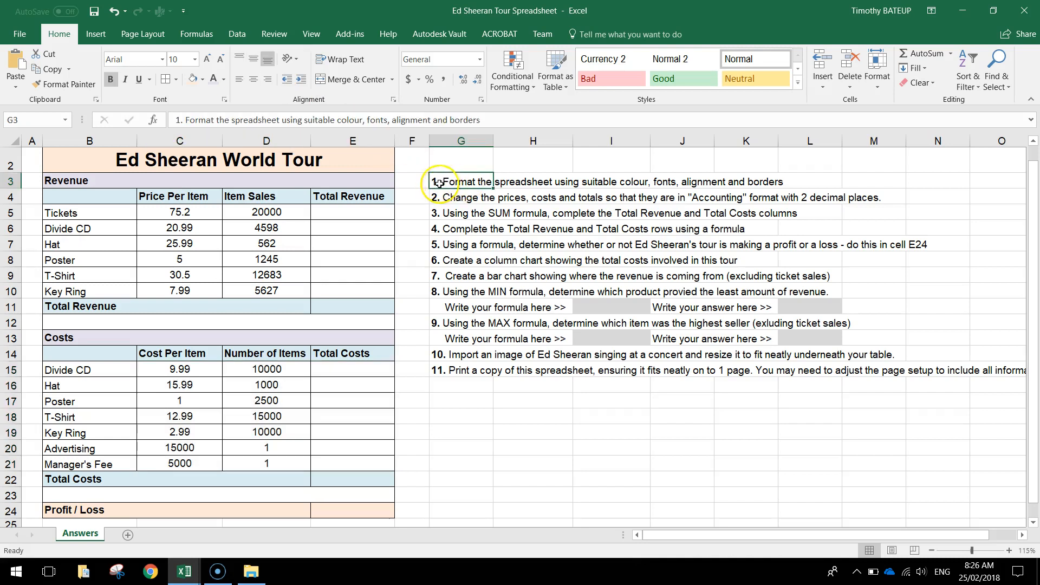
pyautogui.click(223, 80)
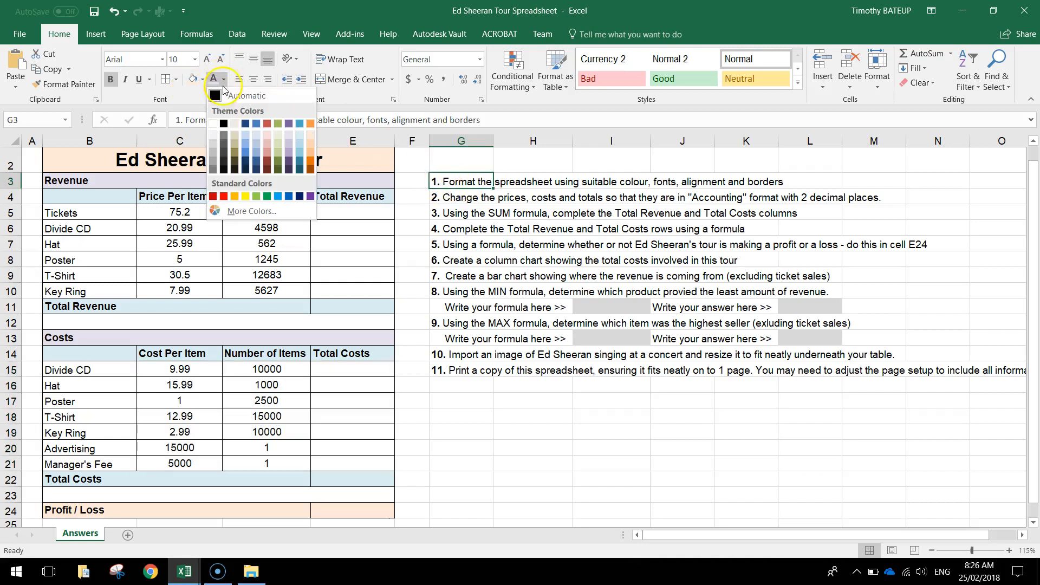
pyautogui.click(267, 196)
pyautogui.click(561, 396)
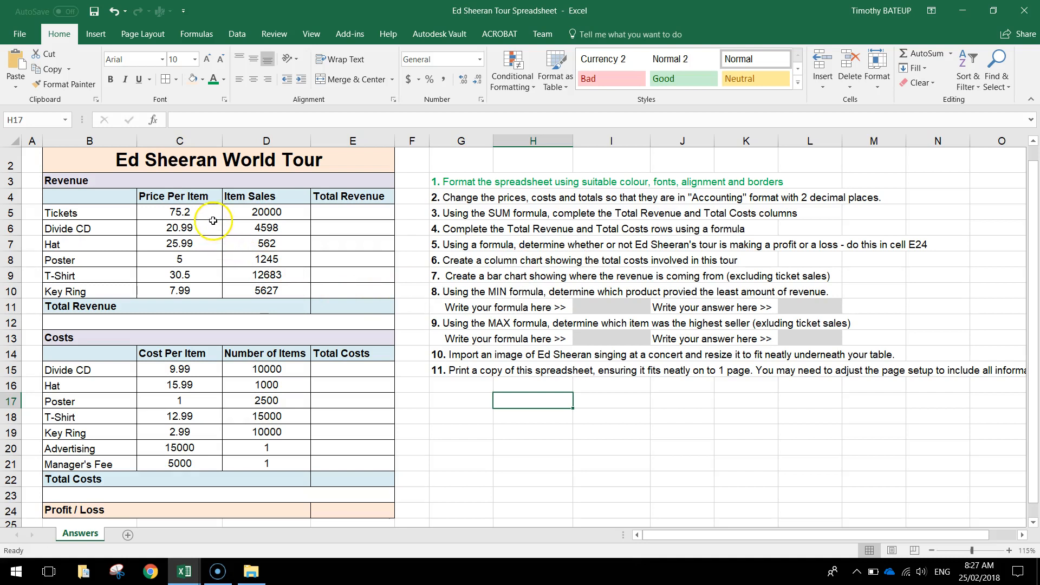
# - Apply the Accounting number format to the revenue table's prices in C5:C10 and its totals in E5:E11
pyautogui.click(186, 212)
pyautogui.moveTo(185, 212); pyautogui.dragTo(196, 289)
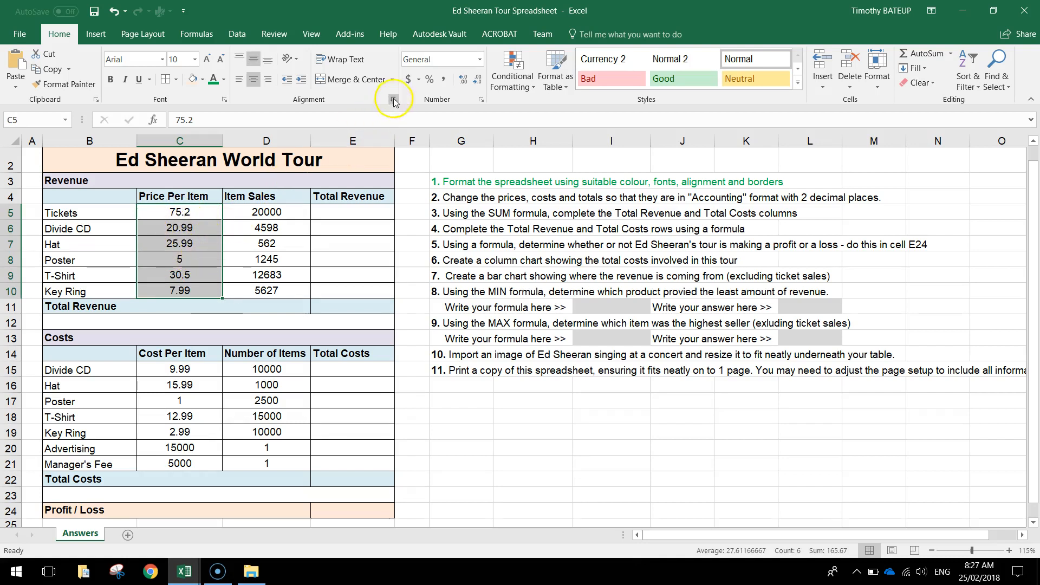
pyautogui.click(409, 80)
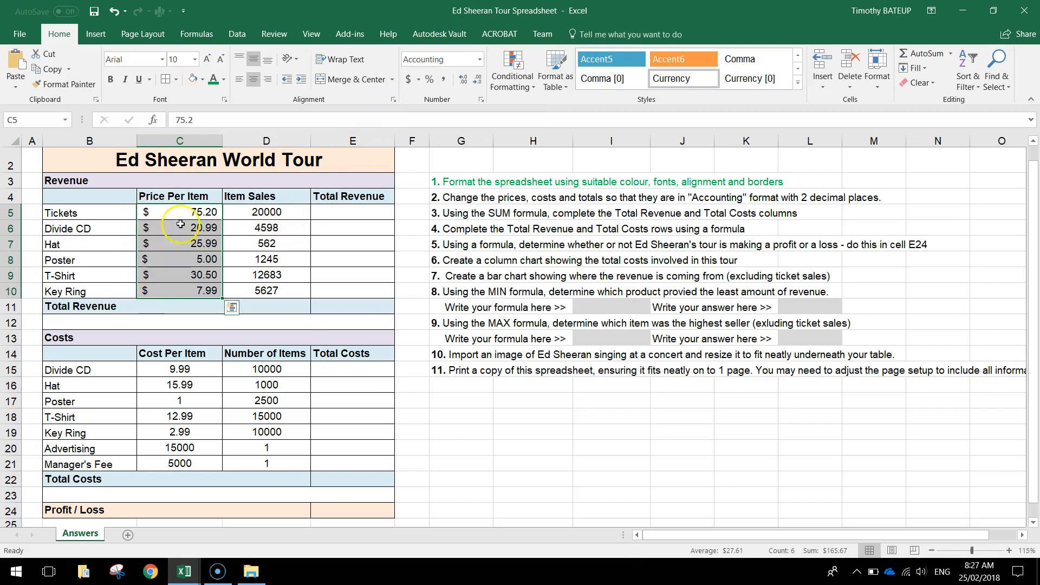
pyautogui.click(200, 214)
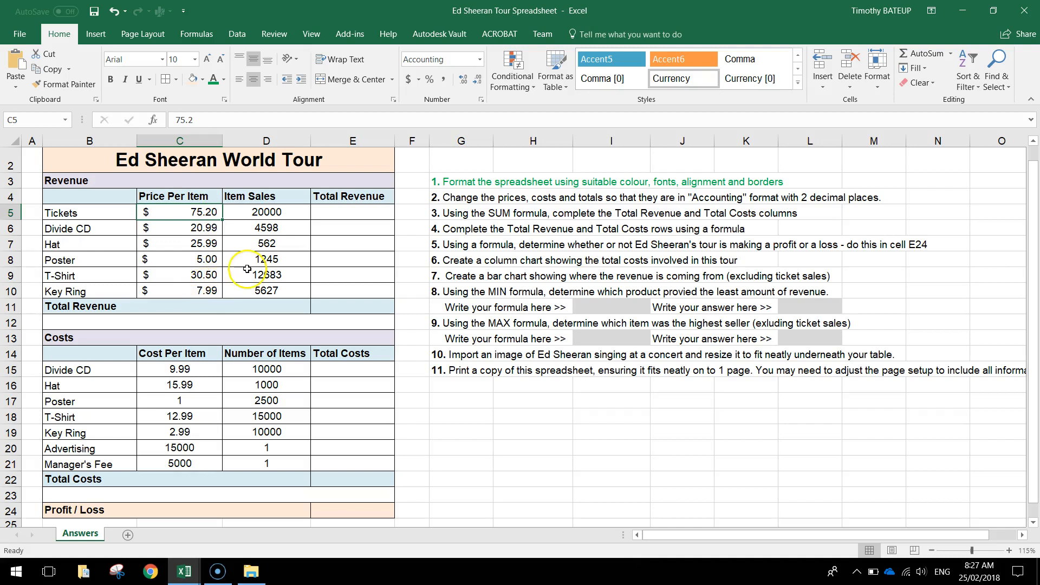
pyautogui.moveTo(345, 209); pyautogui.dragTo(349, 302)
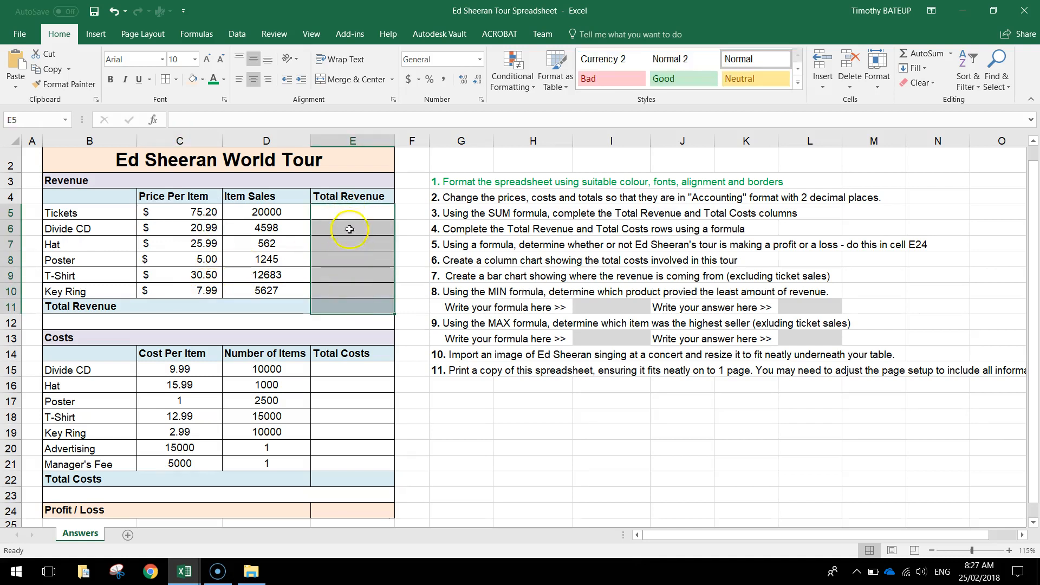
pyautogui.click(408, 80)
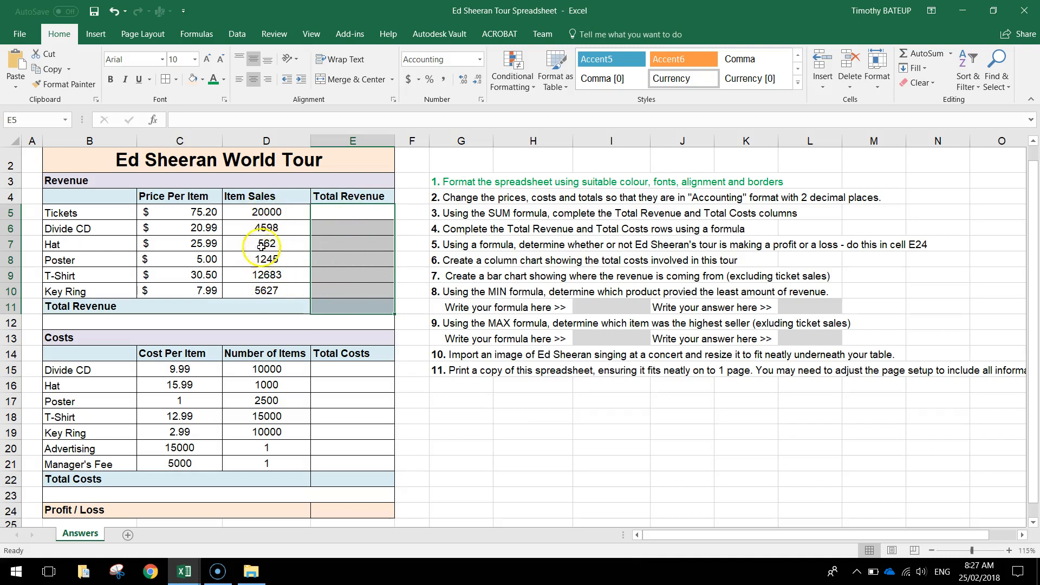
# - Centre the column headings of both tables, C4:E4 and C14:E14
pyautogui.moveTo(187, 197); pyautogui.dragTo(255, 197)
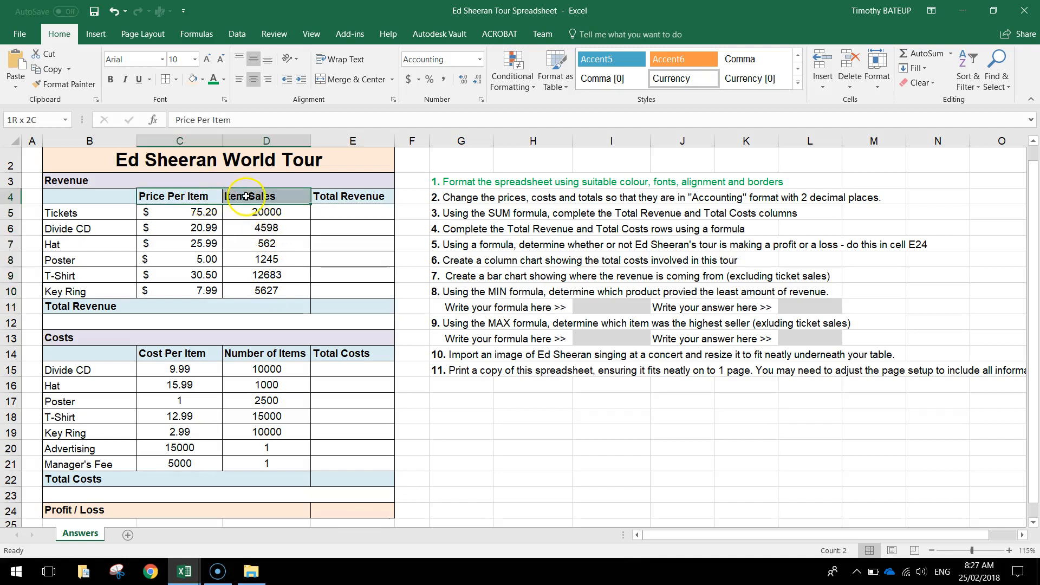
pyautogui.click(253, 81)
pyautogui.moveTo(194, 355); pyautogui.dragTo(330, 358)
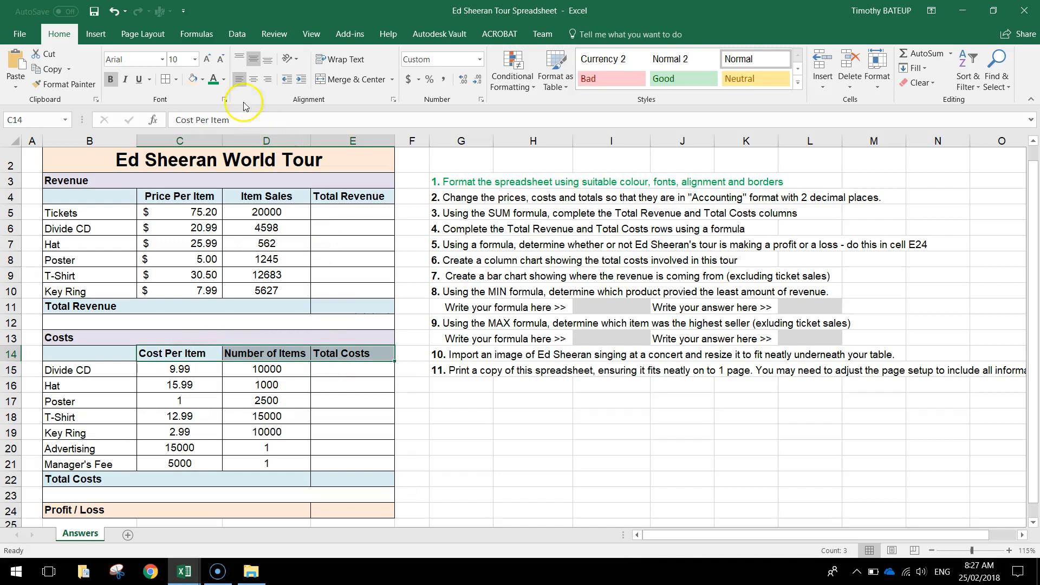
pyautogui.click(253, 79)
pyautogui.click(337, 196)
pyautogui.click(253, 79)
# - Apply the Accounting number format to the costs in C15:C21, the cost totals in E15:E22 and the Profit / Loss cell E24
pyautogui.scroll(-1, 247, 368)
pyautogui.moveTo(196, 314); pyautogui.dragTo(190, 408)
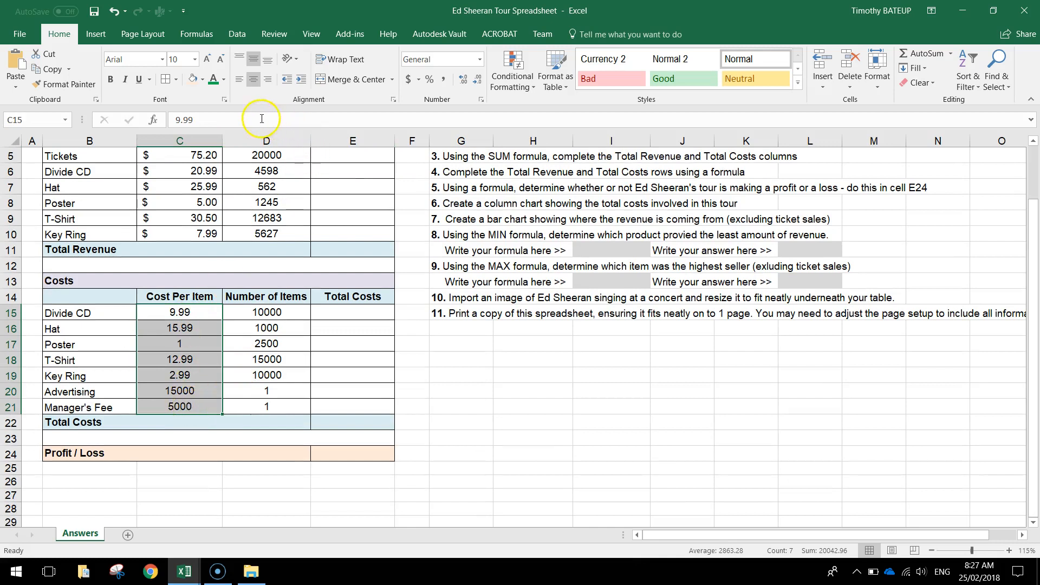
pyautogui.click(408, 80)
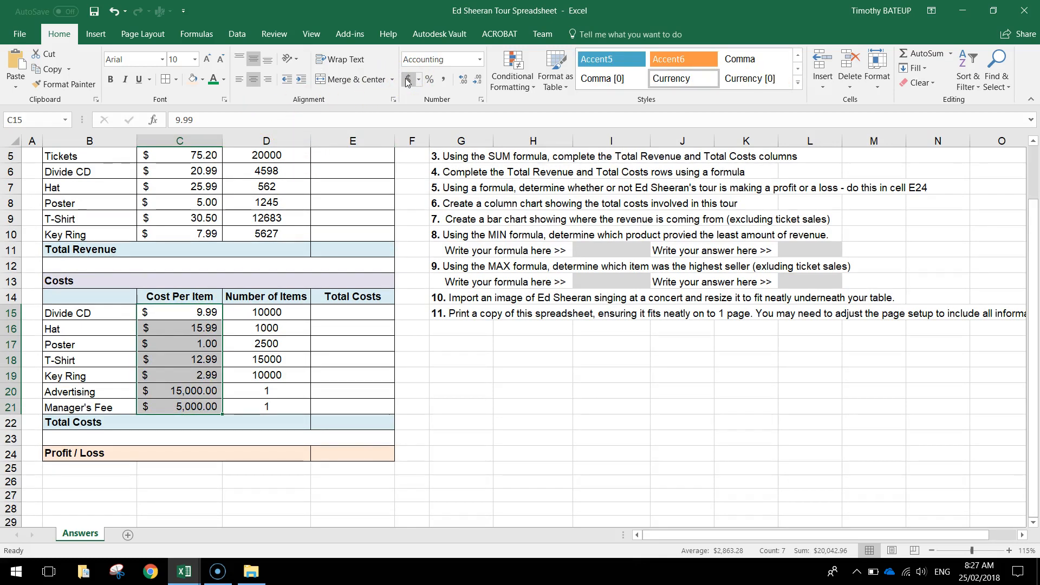
pyautogui.moveTo(351, 315); pyautogui.dragTo(345, 423)
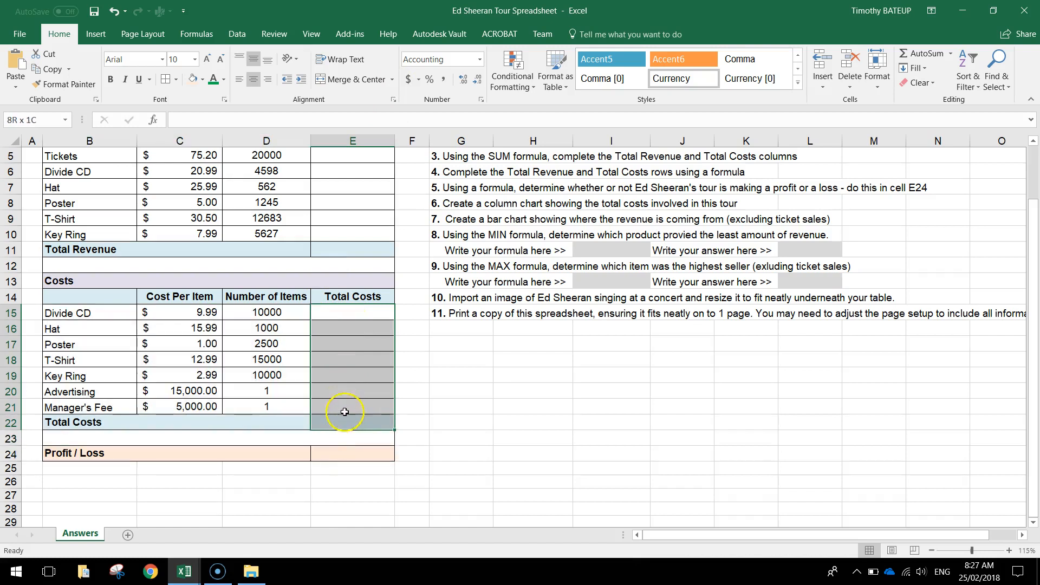
pyautogui.click(408, 79)
pyautogui.click(334, 462)
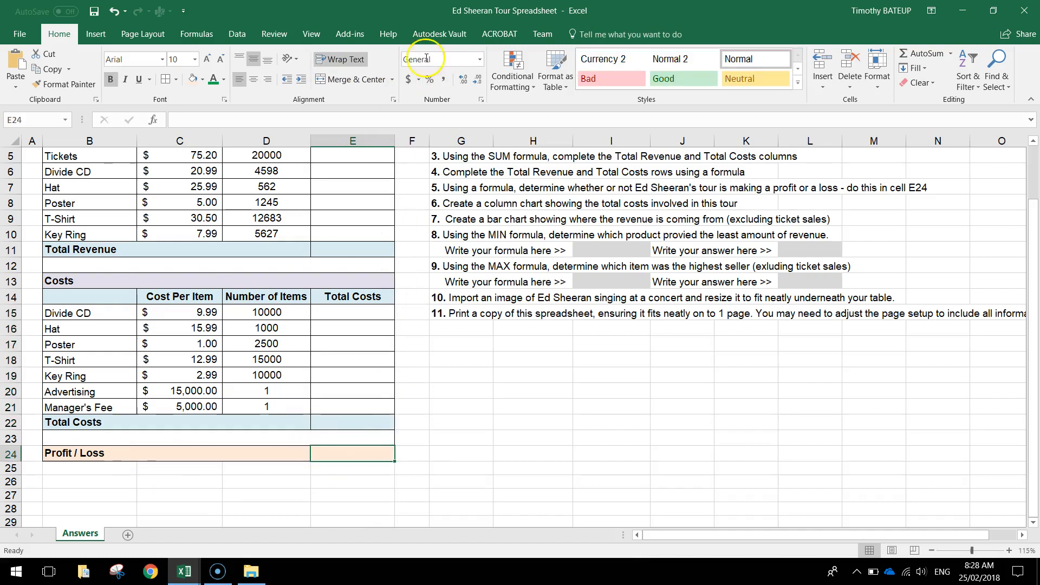
pyautogui.click(409, 80)
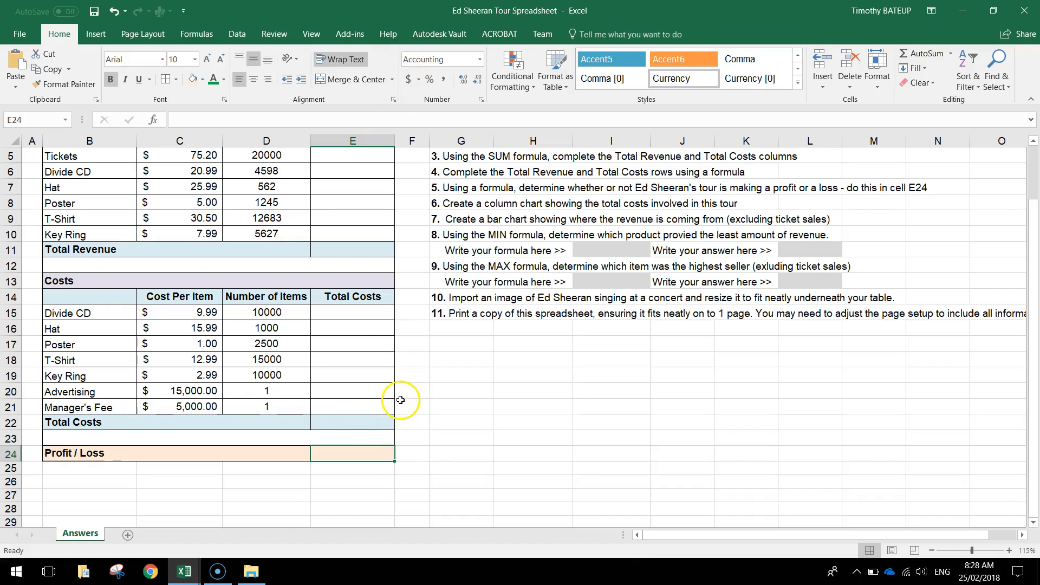
# - Colour instruction 2 in G4 green, and reword instruction 3 in G5 to begin with "Using a formula"
pyautogui.scroll(2, 412, 406)
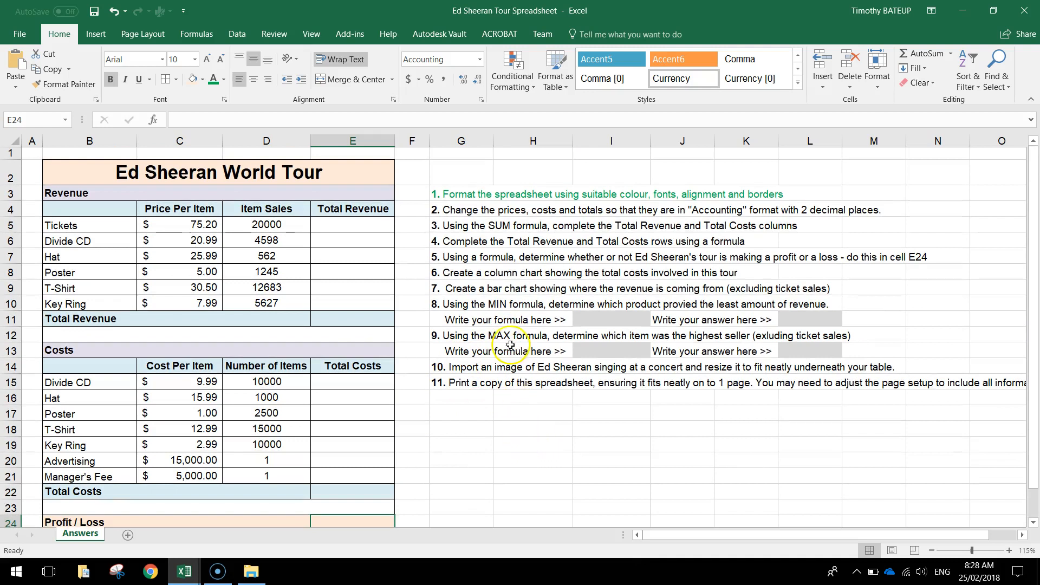
pyautogui.click(436, 210)
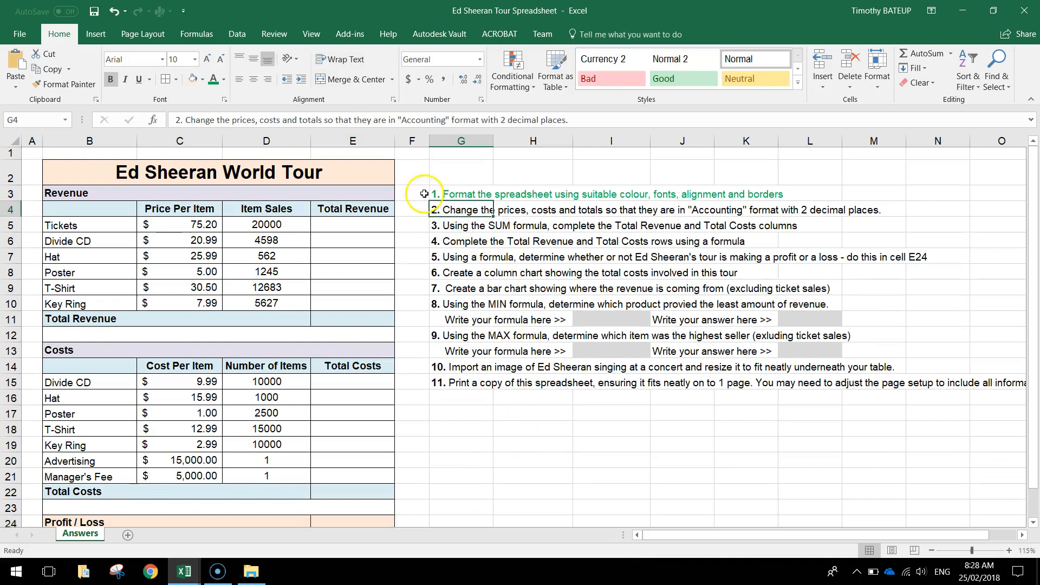
pyautogui.click(214, 80)
pyautogui.click(447, 223)
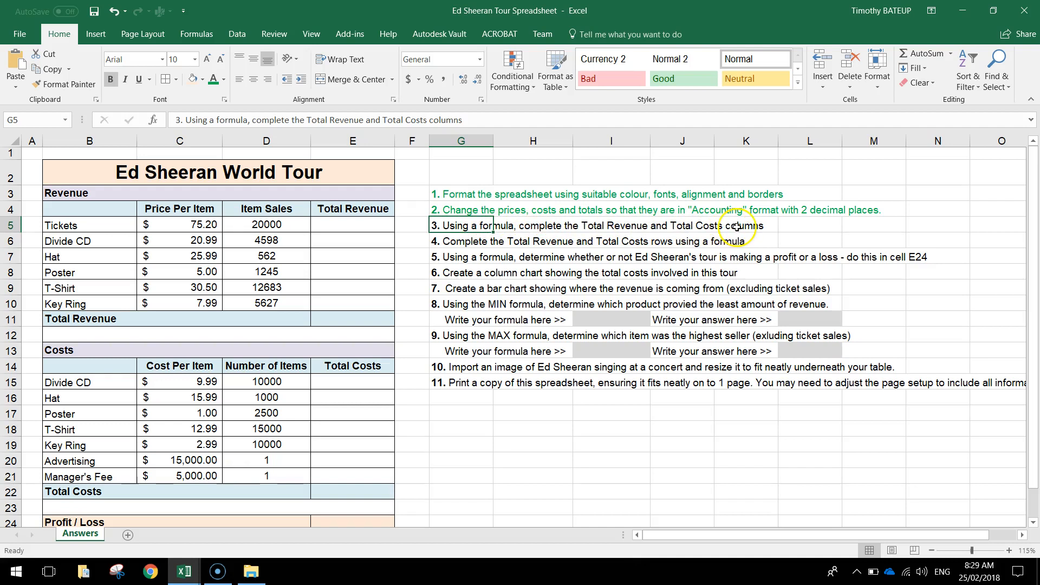
pyautogui.moveTo(374, 228); pyautogui.dragTo(379, 323)
pyautogui.moveTo(374, 382)
pyautogui.mouseDown()
pyautogui.moveTo(360, 490)
pyautogui.moveTo(366, 382)
pyautogui.mouseUp()
pyautogui.click(339, 230)
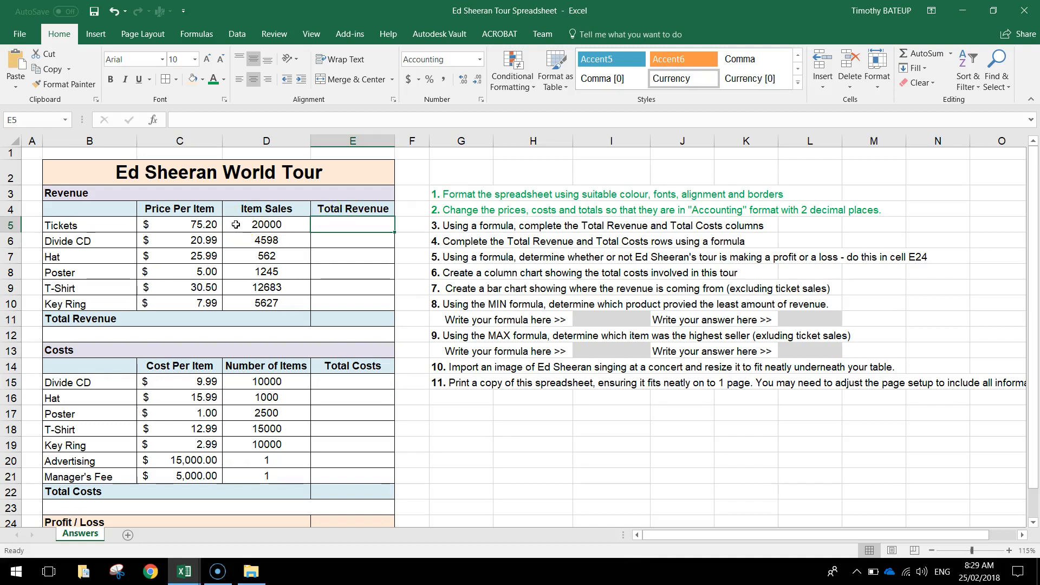
pyautogui.click(194, 224)
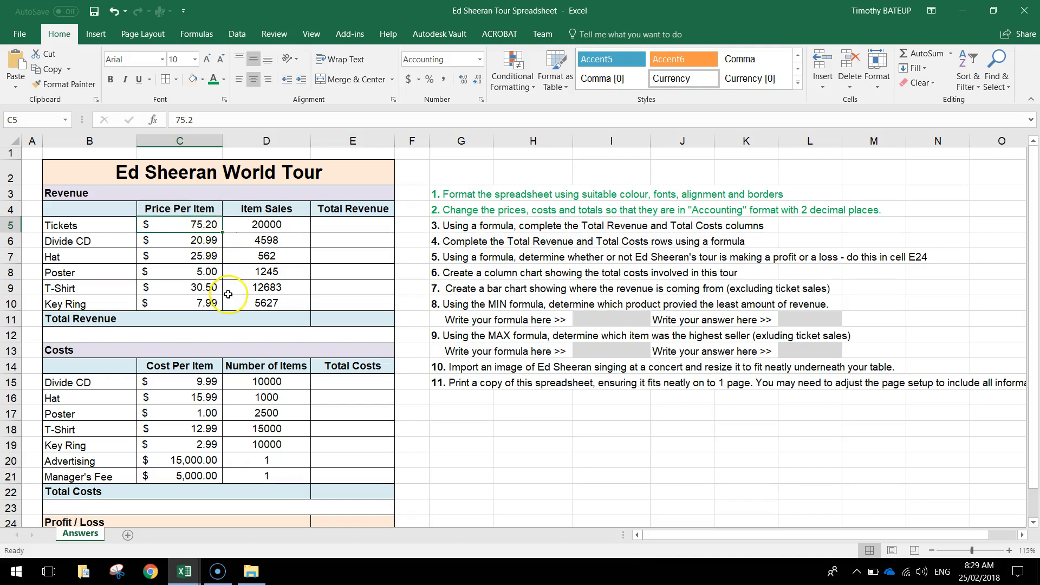
pyautogui.click(263, 224)
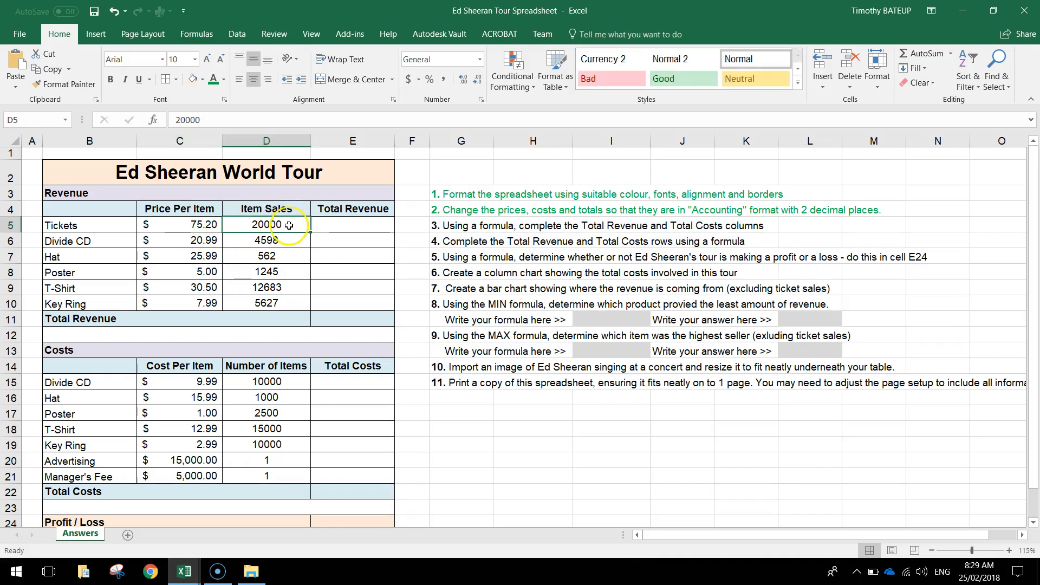
# - Calculate the Tickets total revenue in E5 with the formula =C5*D5
pyautogui.click(346, 224)
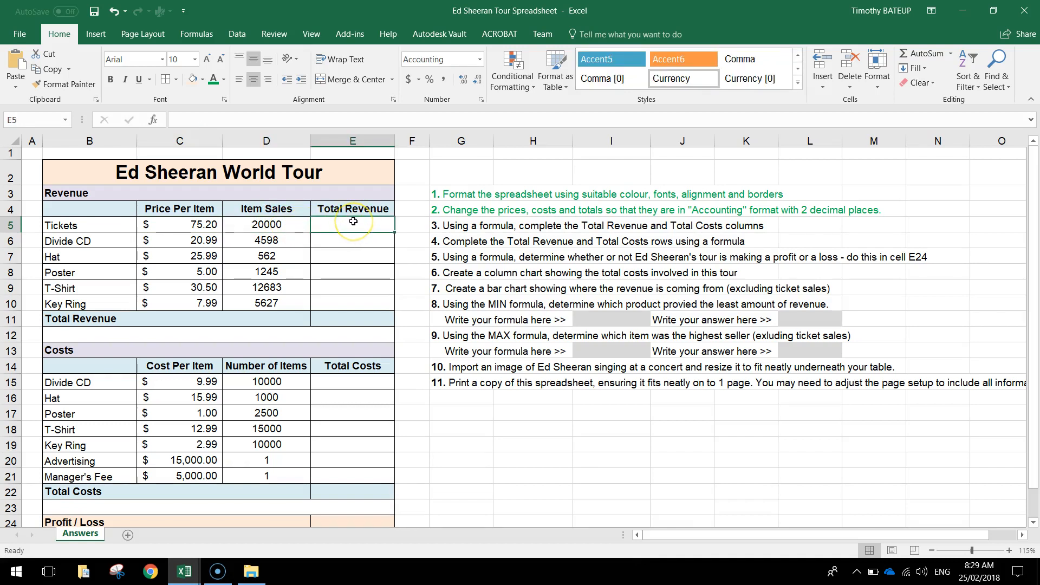
pyautogui.write('=')
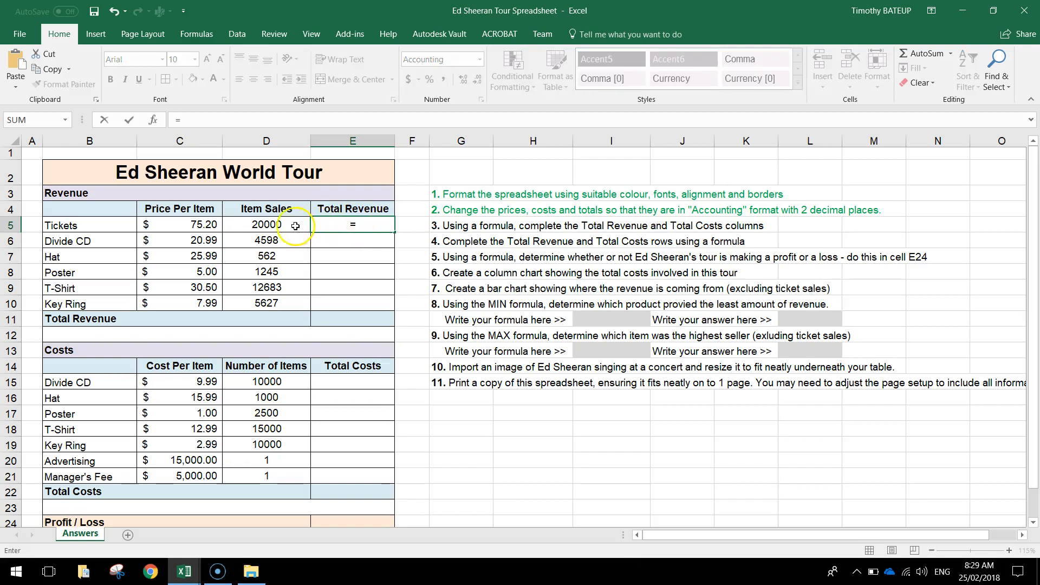
pyautogui.click(202, 226)
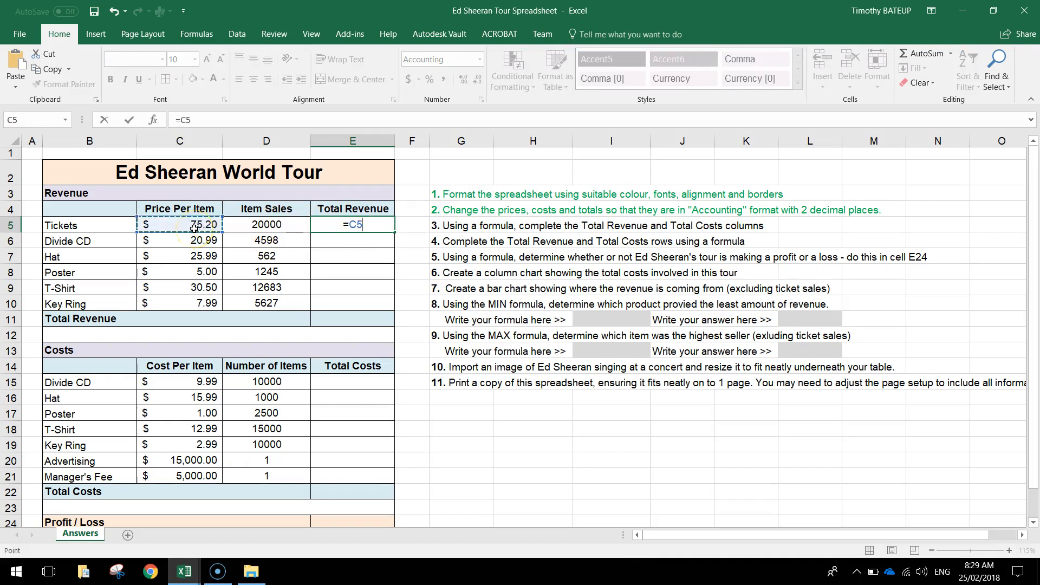
pyautogui.write('*')
pyautogui.click(266, 223)
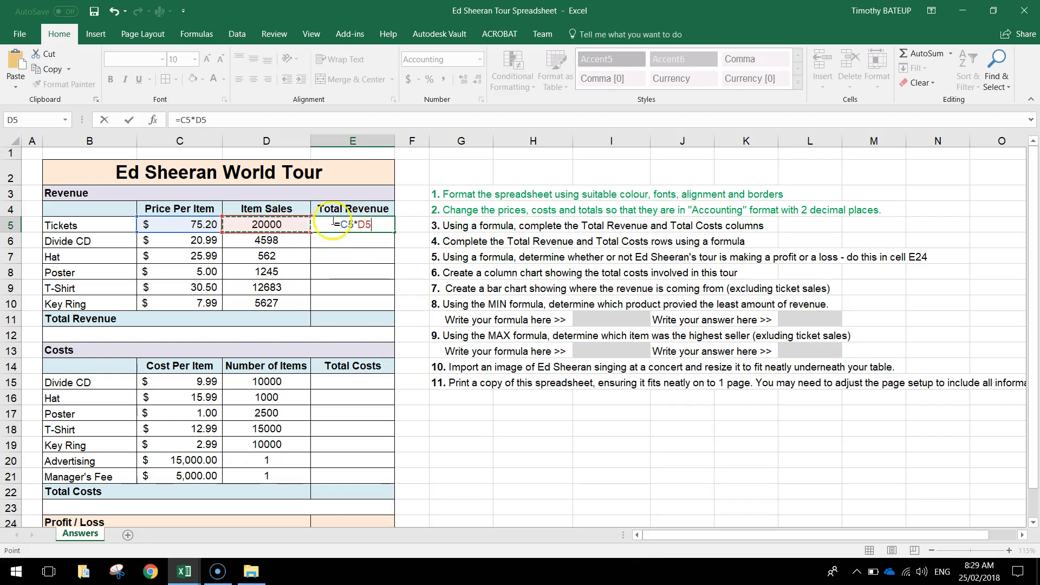
pyautogui.press('Return')
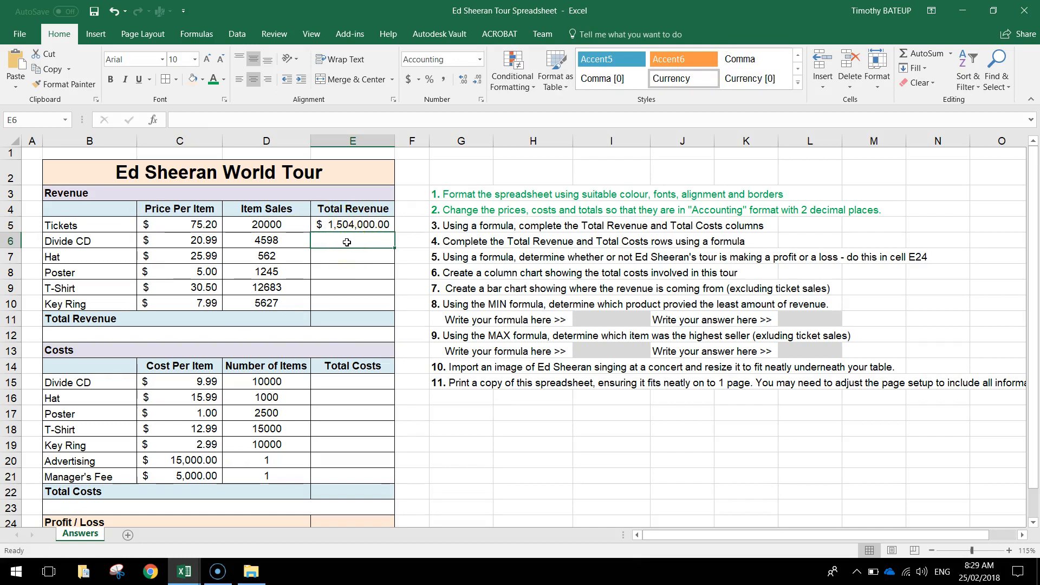
# - Calculate the Divide CD total revenue in E6 with the formula =C6*D6
pyautogui.write('=')
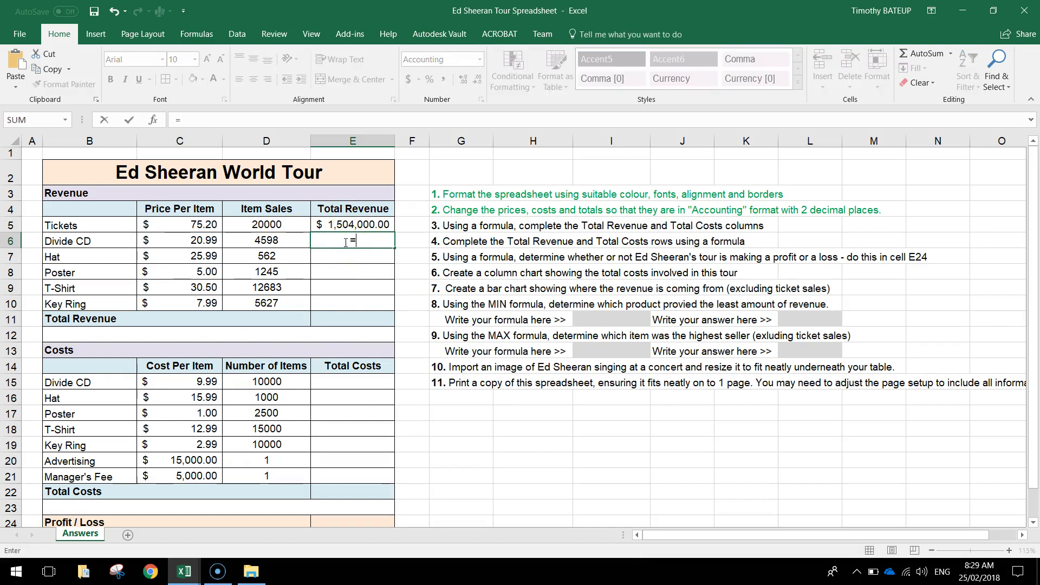
pyautogui.click(196, 239)
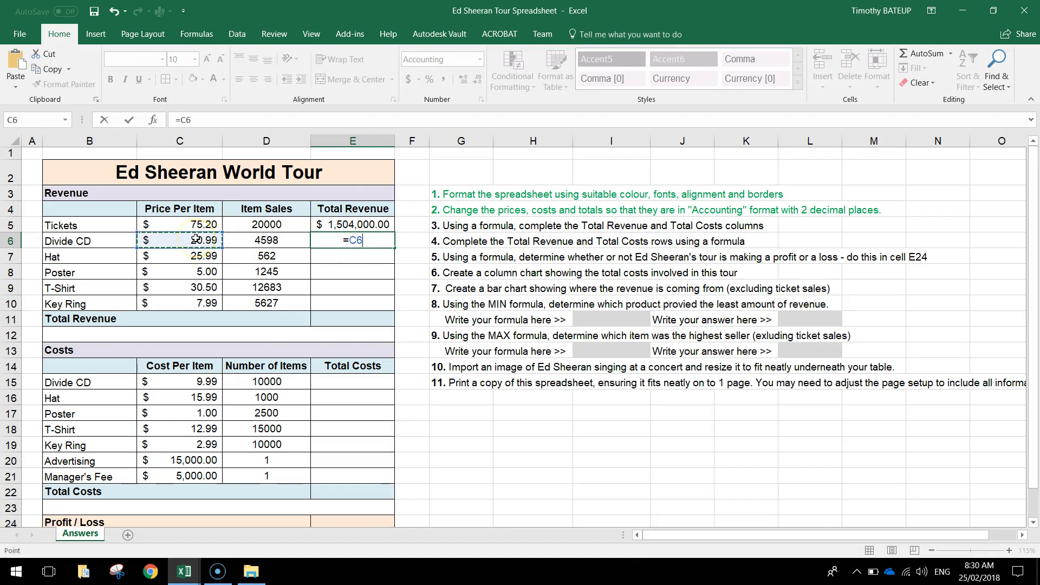
pyautogui.click(204, 242)
pyautogui.write('*')
pyautogui.click(265, 241)
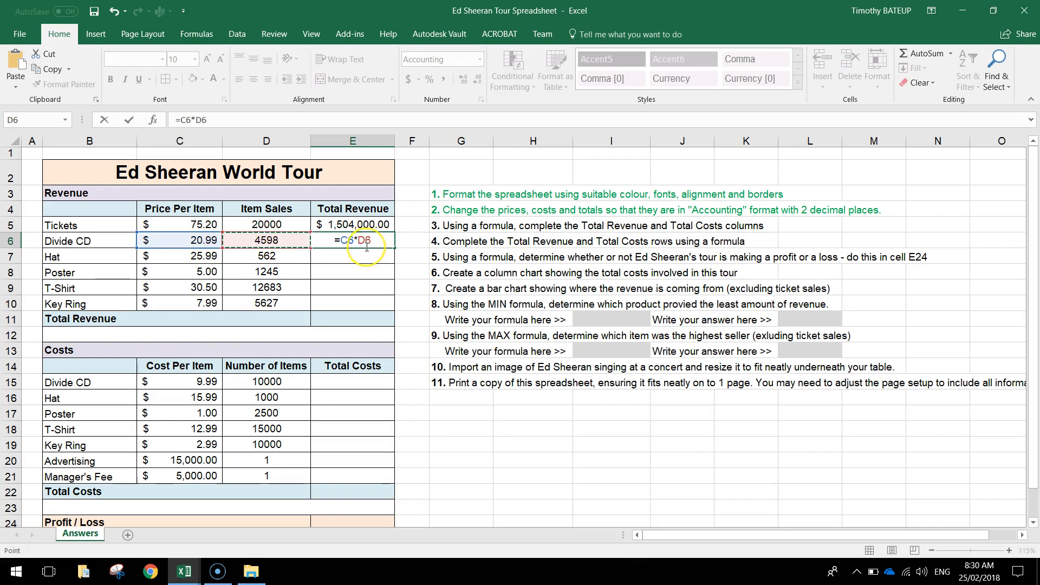
pyautogui.press('Return')
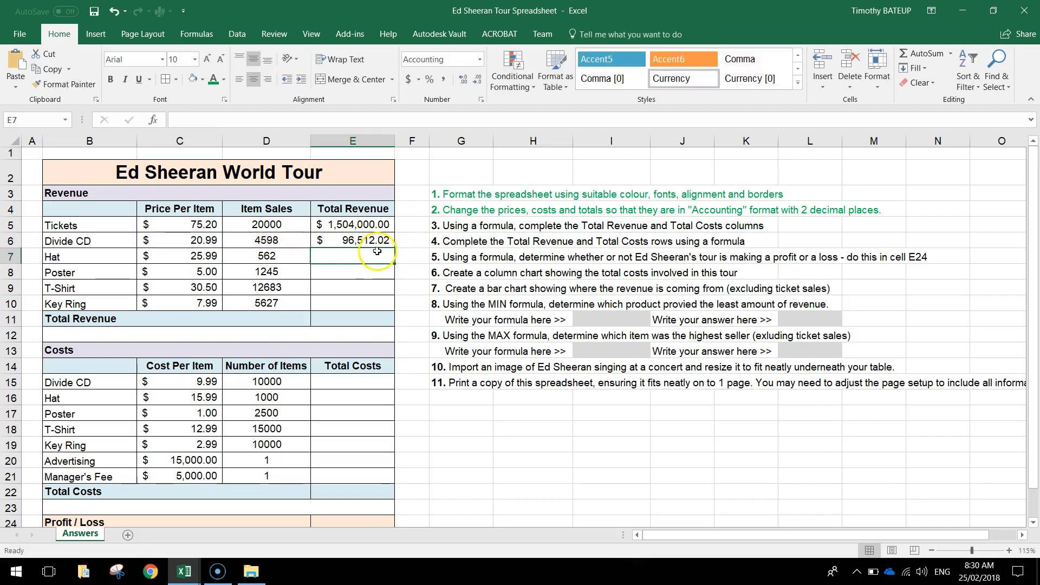
# - Calculate the Hat total revenue in E7 with the formula =C7*D7 and fill the formula down to E10
pyautogui.write('=')
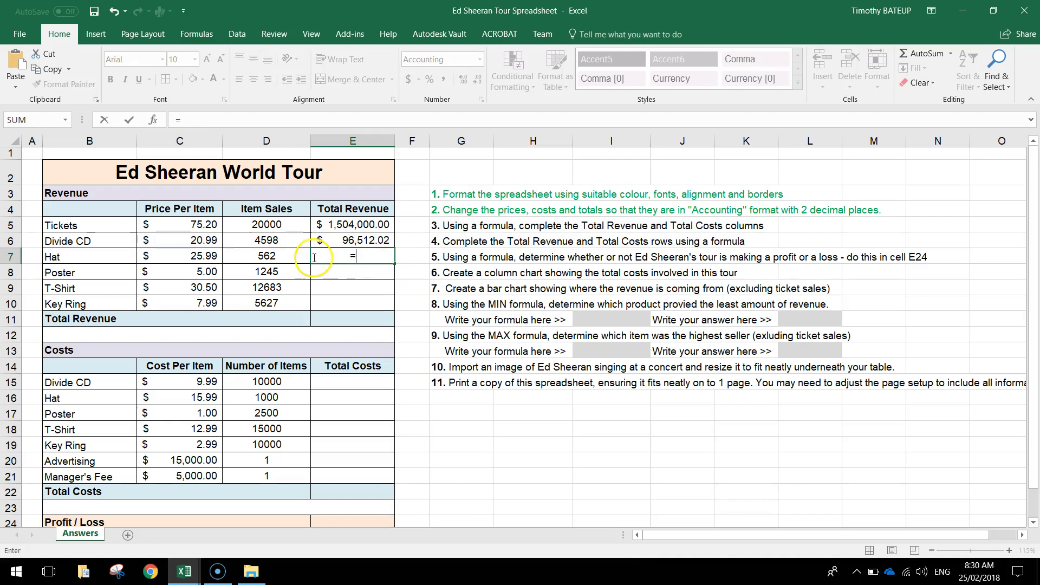
pyautogui.click(201, 258)
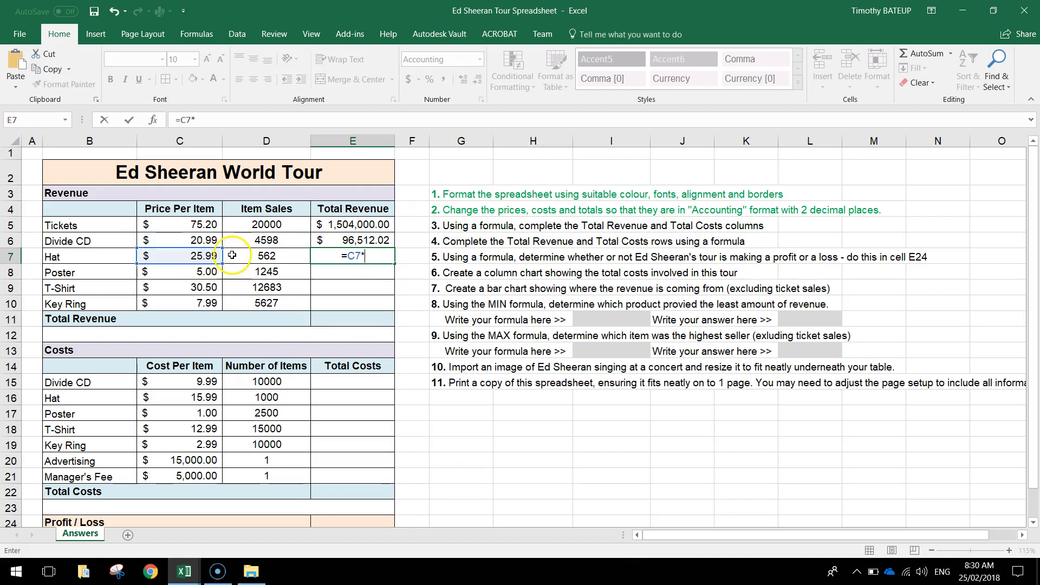
pyautogui.write('*')
pyautogui.click(260, 254)
pyautogui.press('Return')
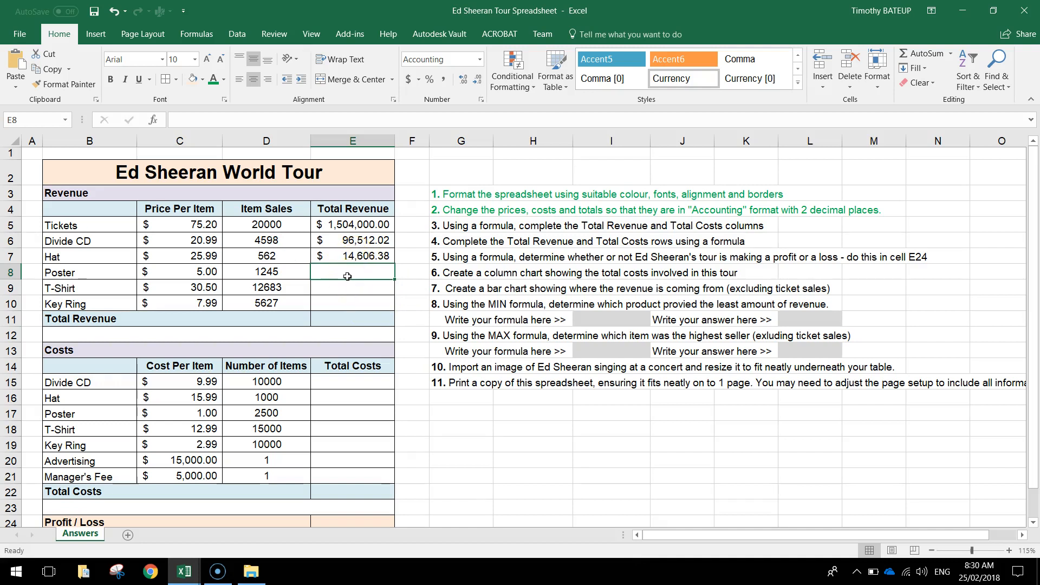
pyautogui.click(358, 255)
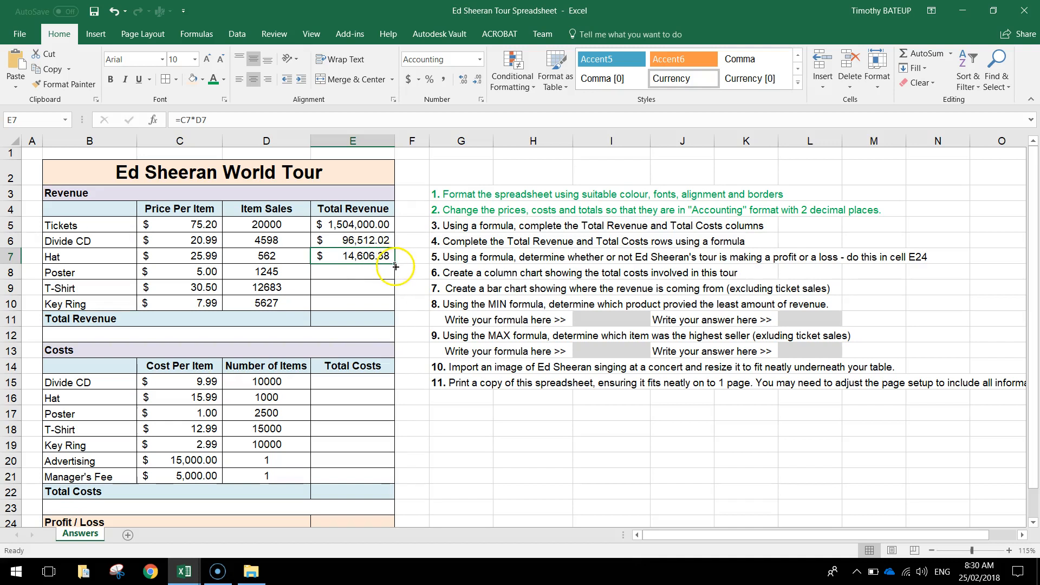
pyautogui.moveTo(395, 263); pyautogui.dragTo(395, 306)
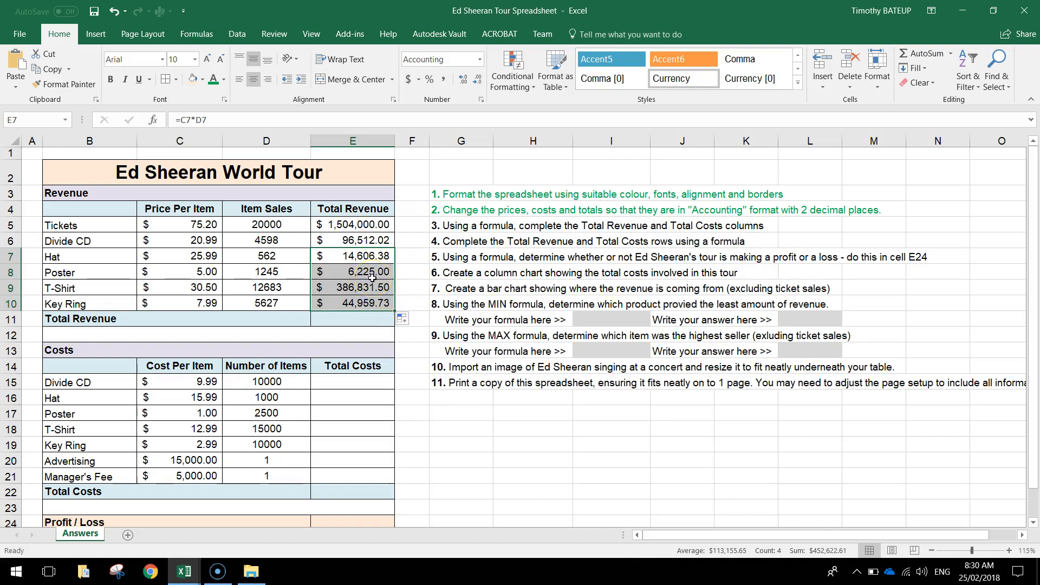
# - Check the cell references of the revenue formulas in E7:E10 one by one
pyautogui.click(360, 258)
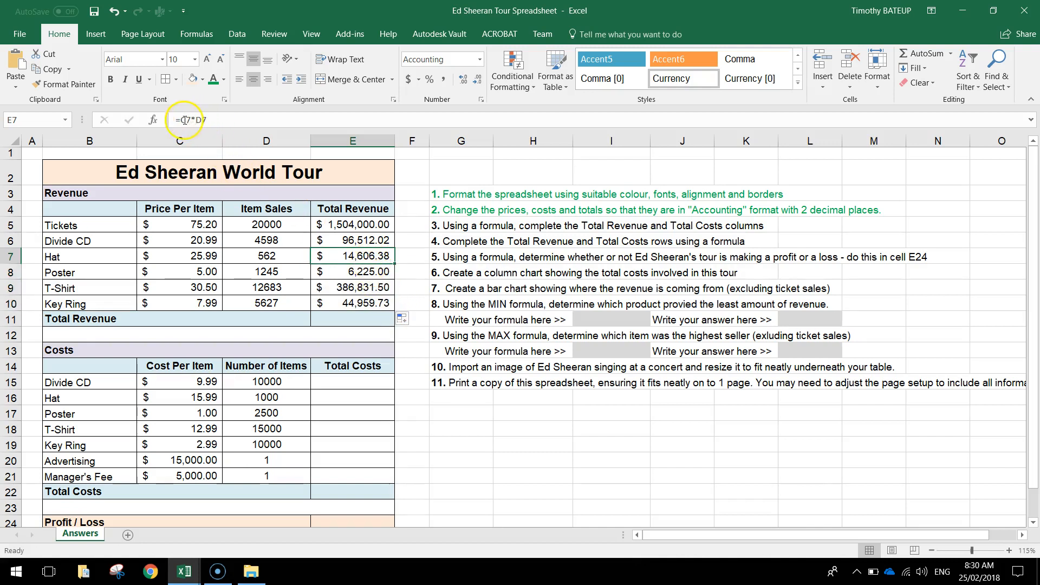
pyautogui.click(354, 272)
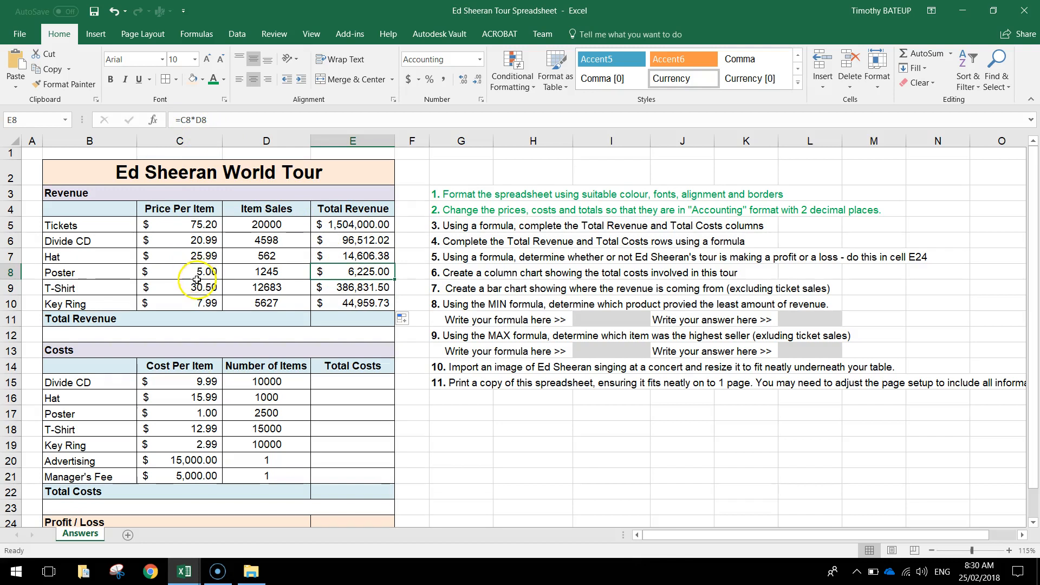
pyautogui.moveTo(175, 119); pyautogui.dragTo(234, 117)
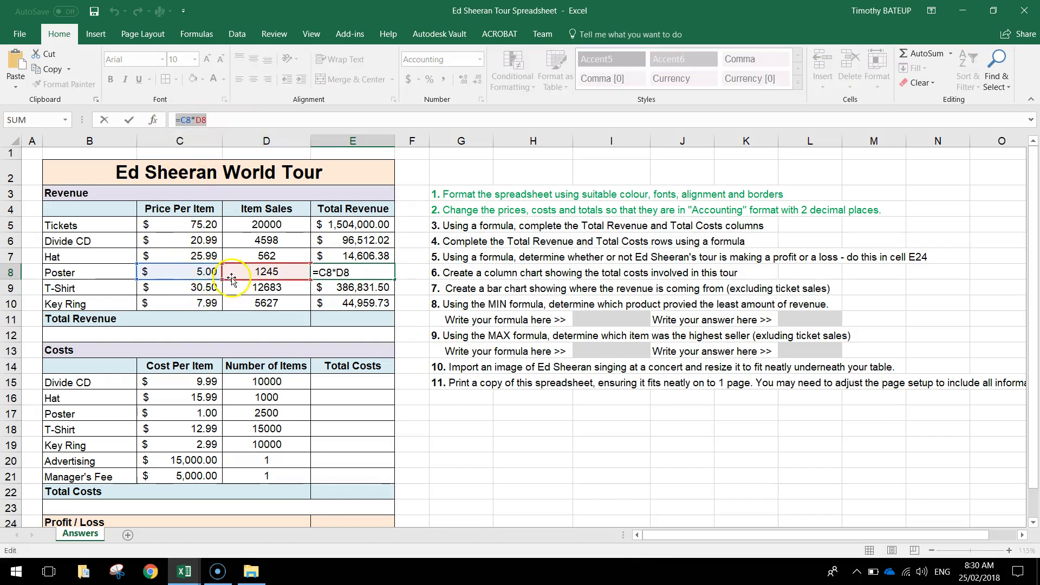
pyautogui.doubleClick(334, 285)
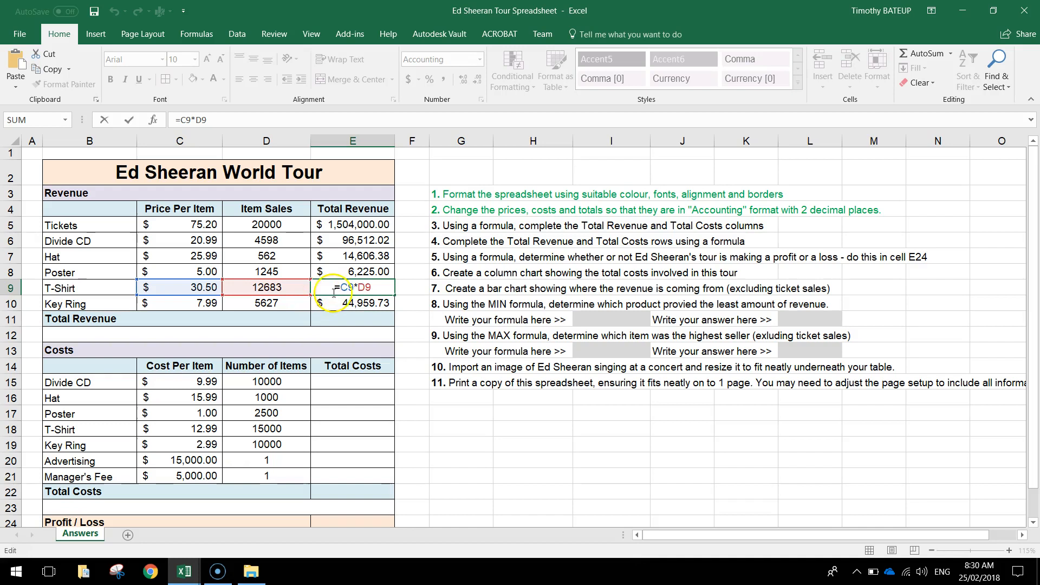
pyautogui.press('Return')
pyautogui.press('F2')
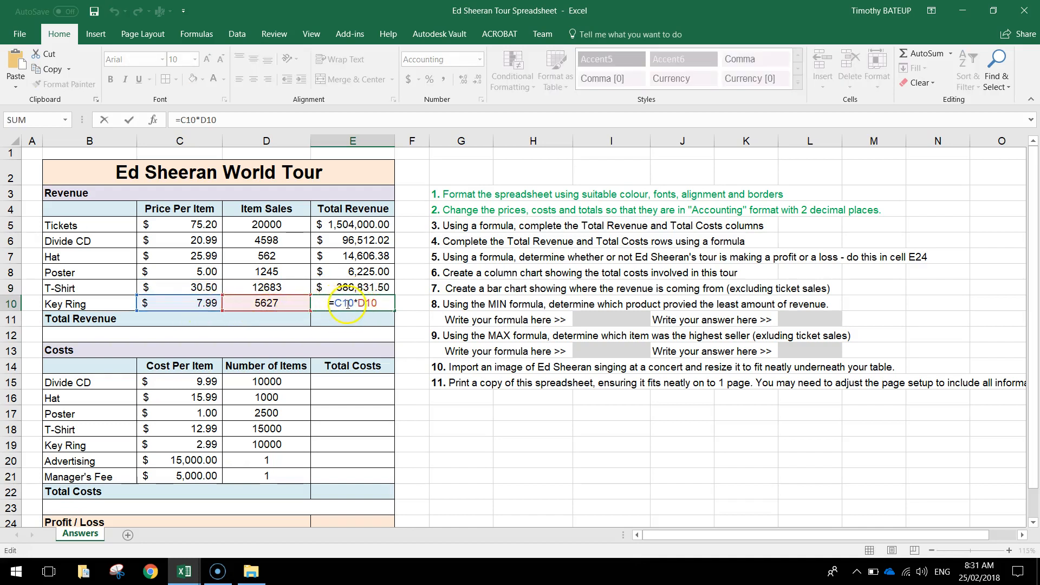
pyautogui.press('Return')
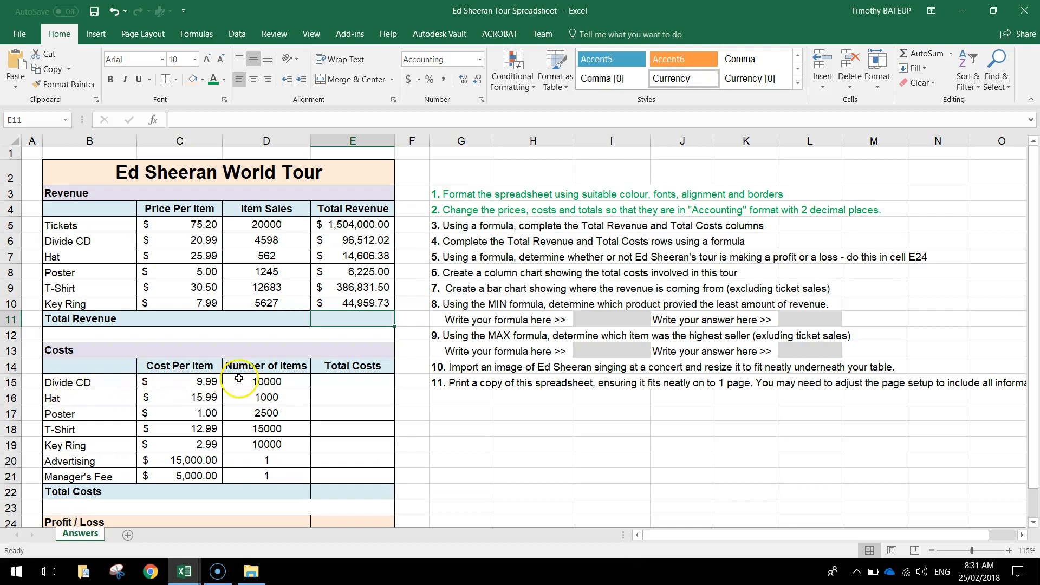
# - Calculate the Divide CD total cost in E15 with the formula =C15*D15 and fill the formula down to E21
pyautogui.moveTo(117, 323); pyautogui.dragTo(341, 320)
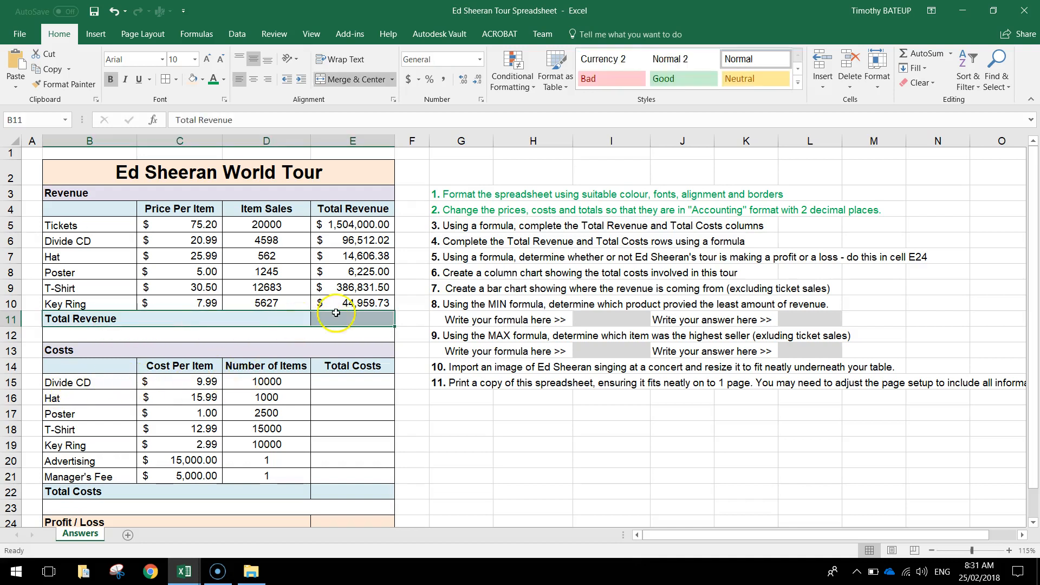
pyautogui.click(342, 385)
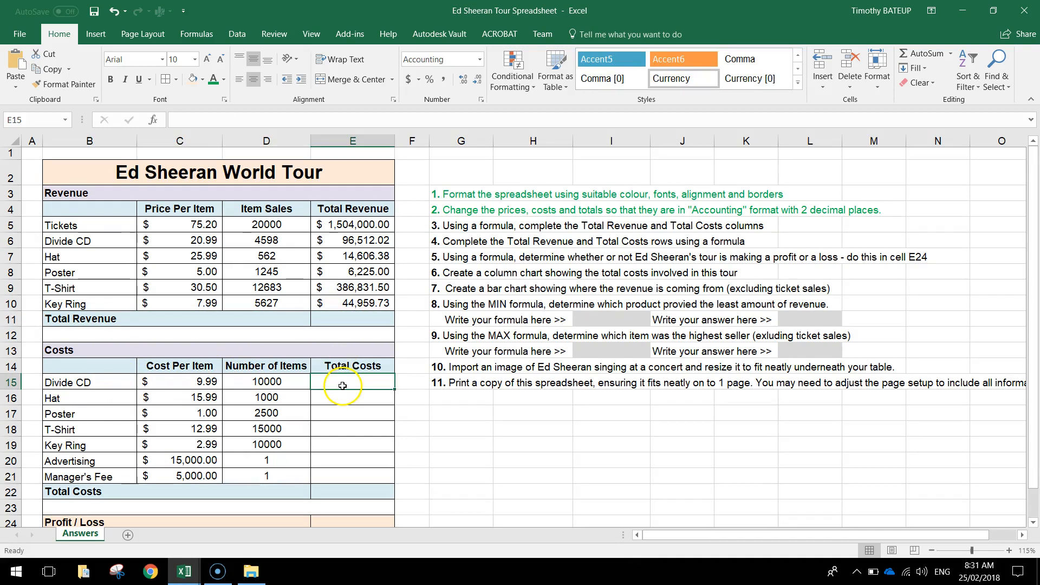
pyautogui.scroll(-1, 342, 385)
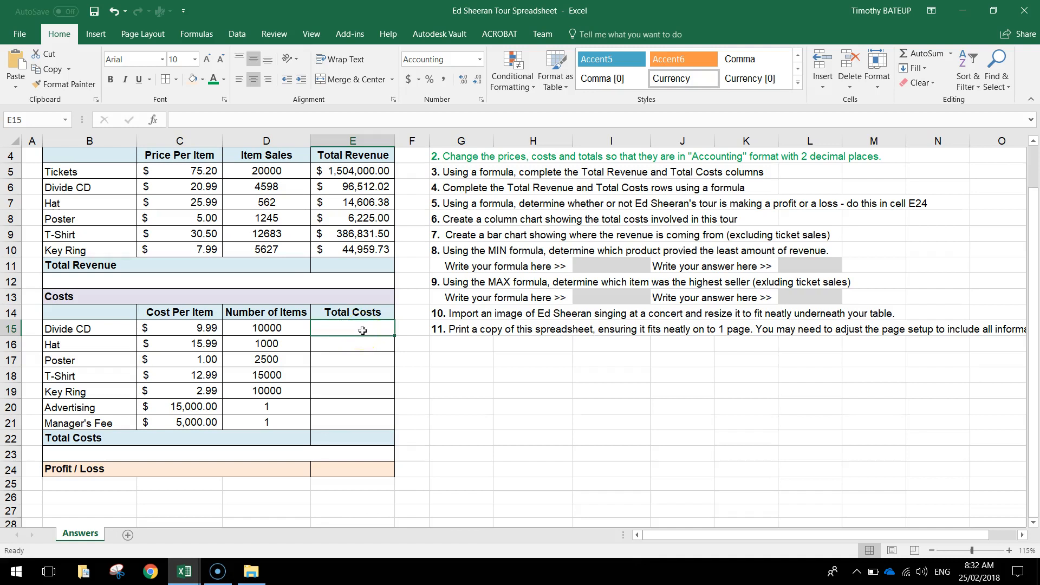
pyautogui.write('=')
pyautogui.click(204, 328)
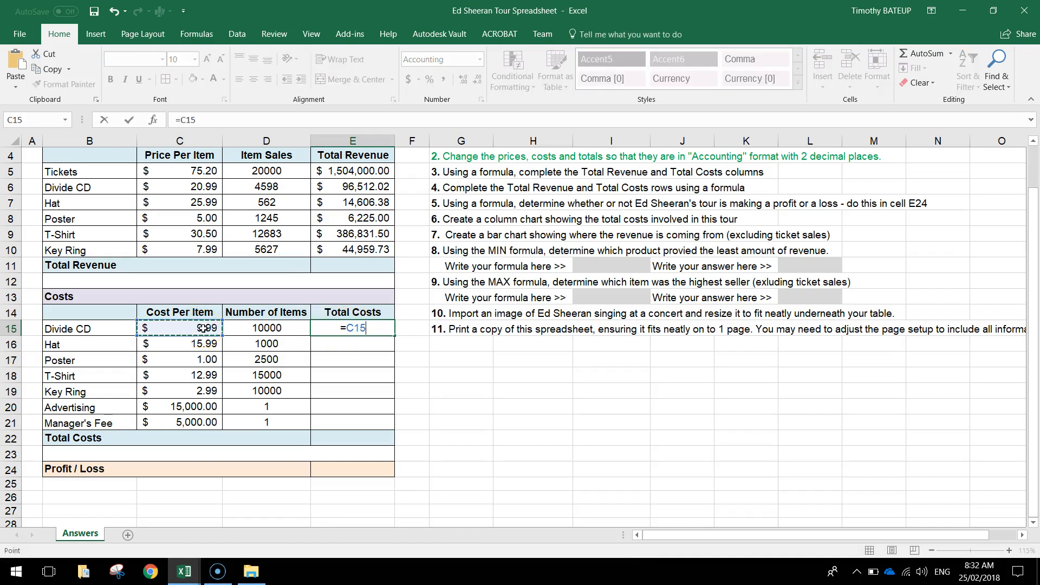
pyautogui.write('*')
pyautogui.click(274, 328)
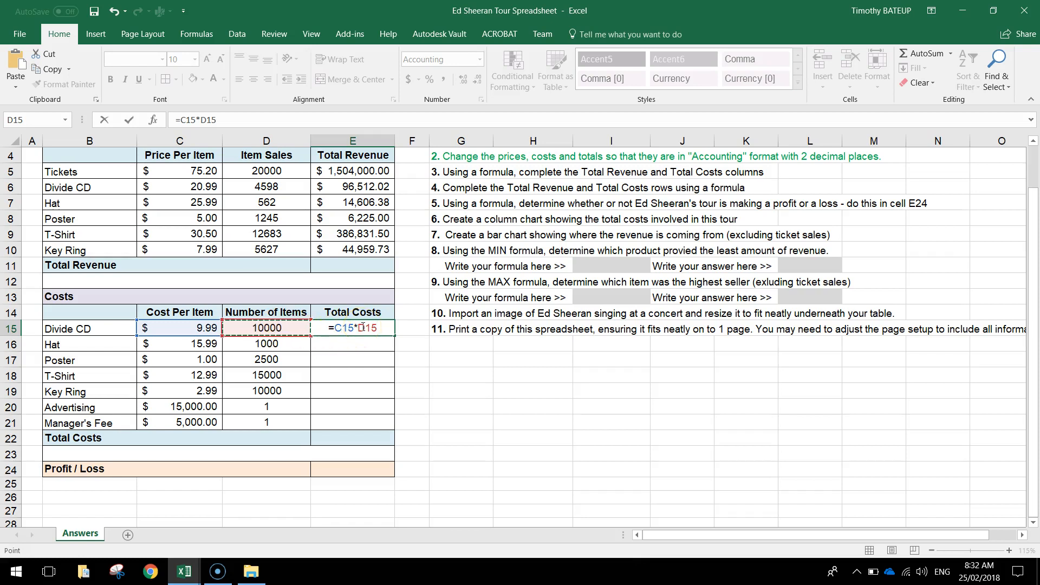
pyautogui.press('Return')
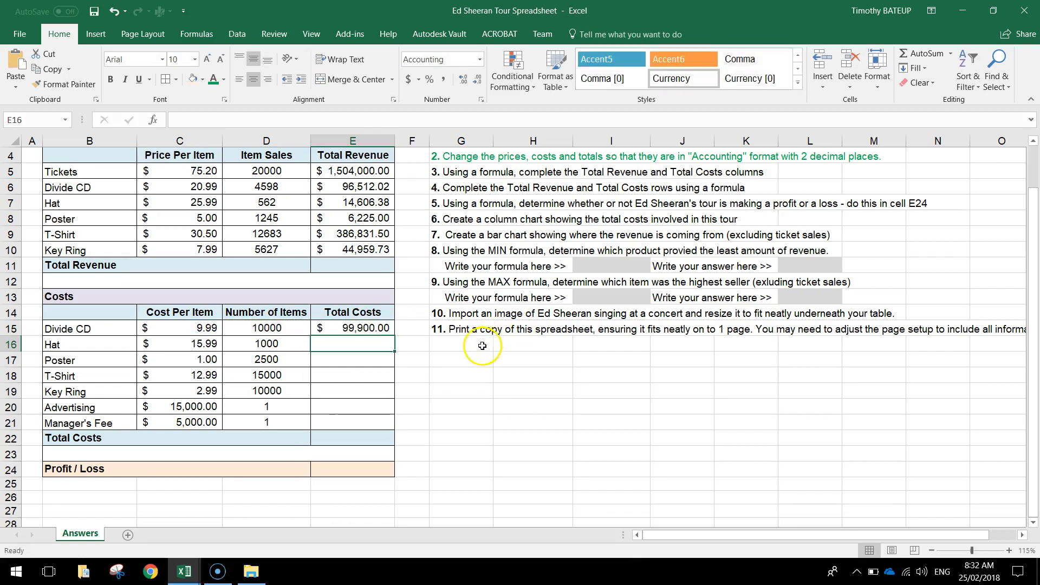
pyautogui.click(365, 328)
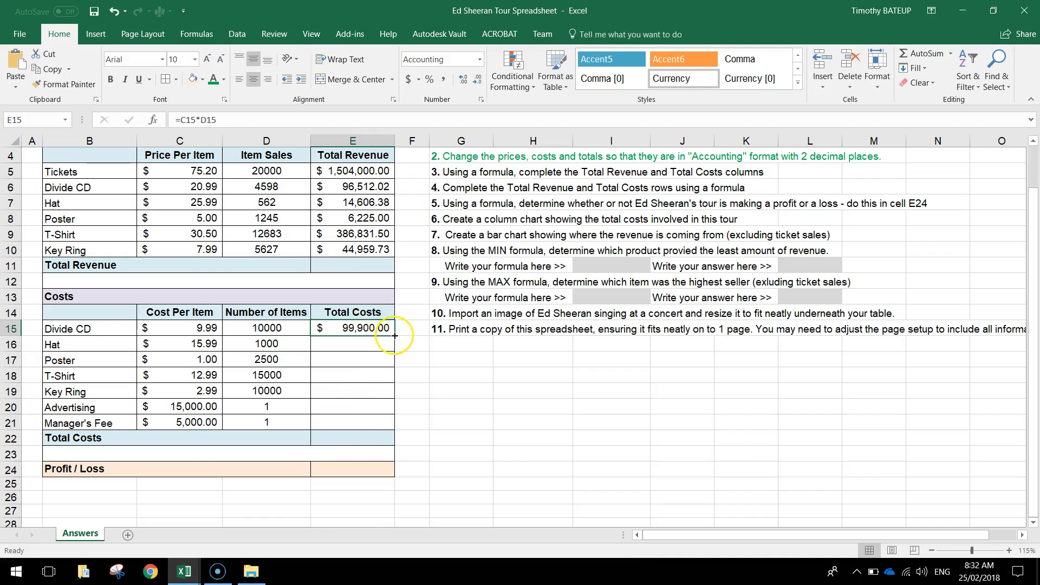
pyautogui.moveTo(394, 336); pyautogui.dragTo(380, 423)
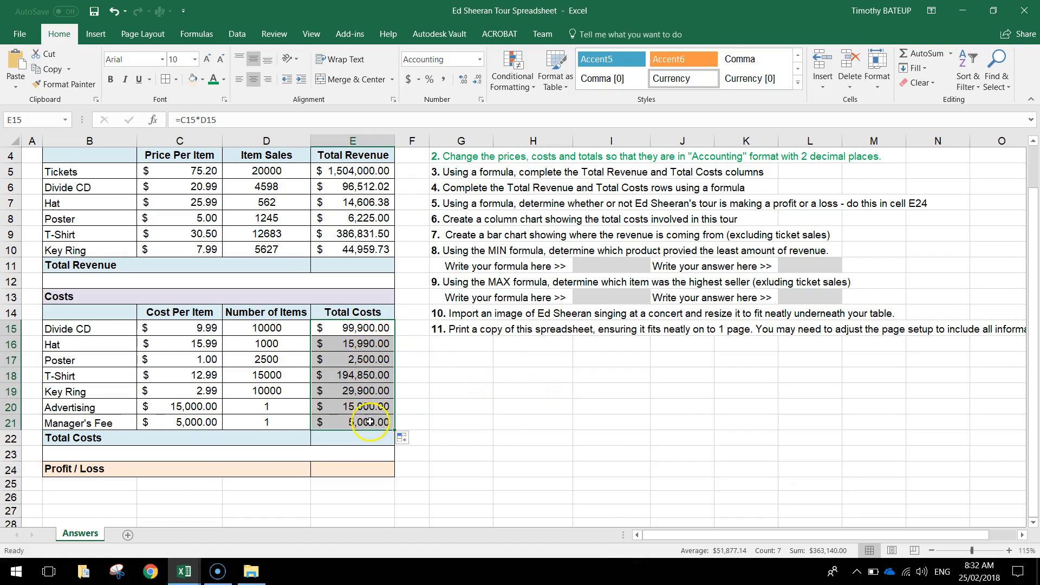
# - Check the cell references of the copied cost formulas in E16:E21 one by one
pyautogui.click(372, 345)
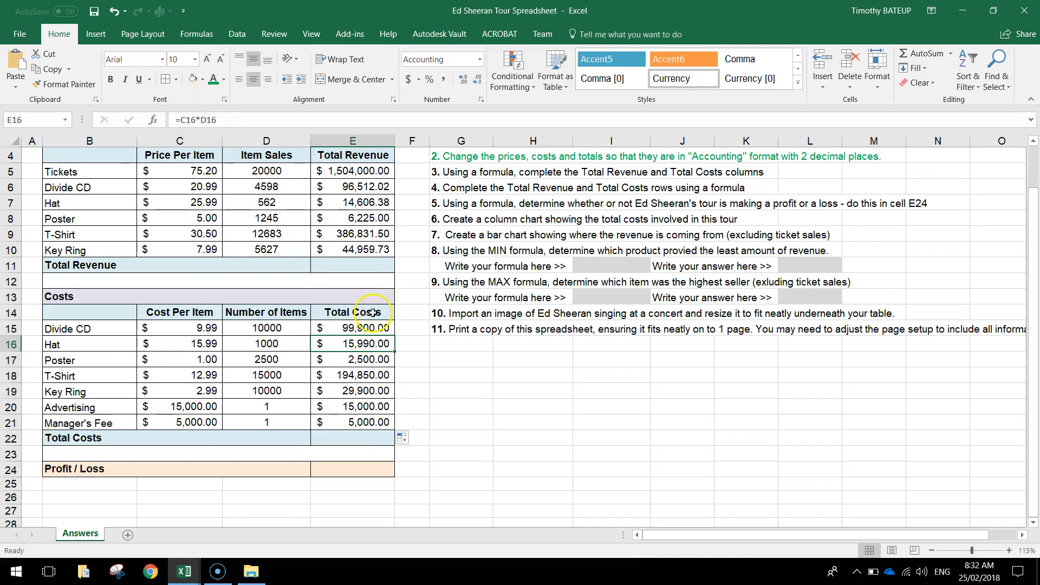
pyautogui.click(359, 361)
pyautogui.click(361, 376)
pyautogui.click(359, 391)
pyautogui.click(358, 408)
pyautogui.click(357, 421)
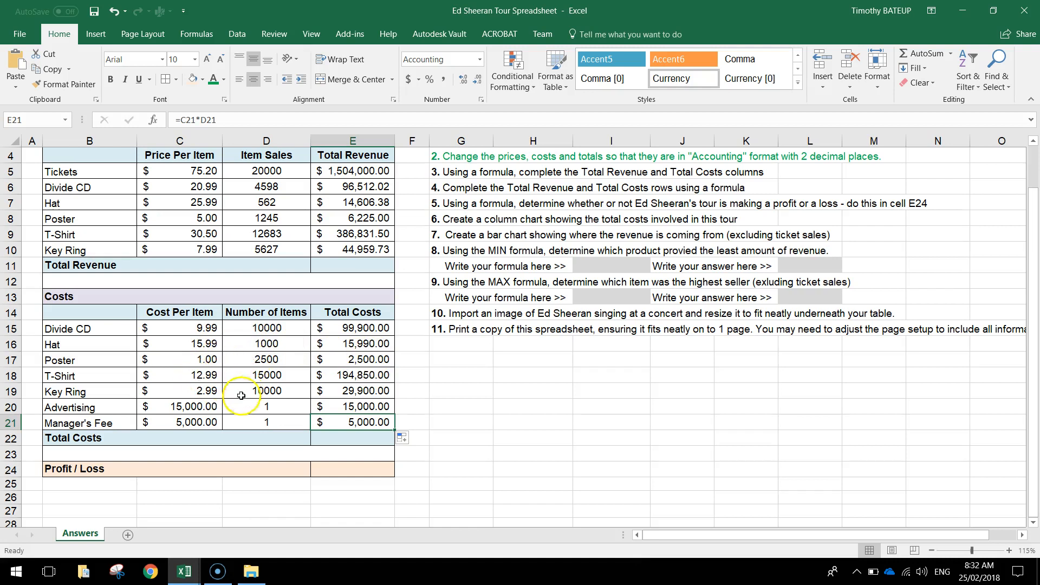
pyautogui.click(516, 378)
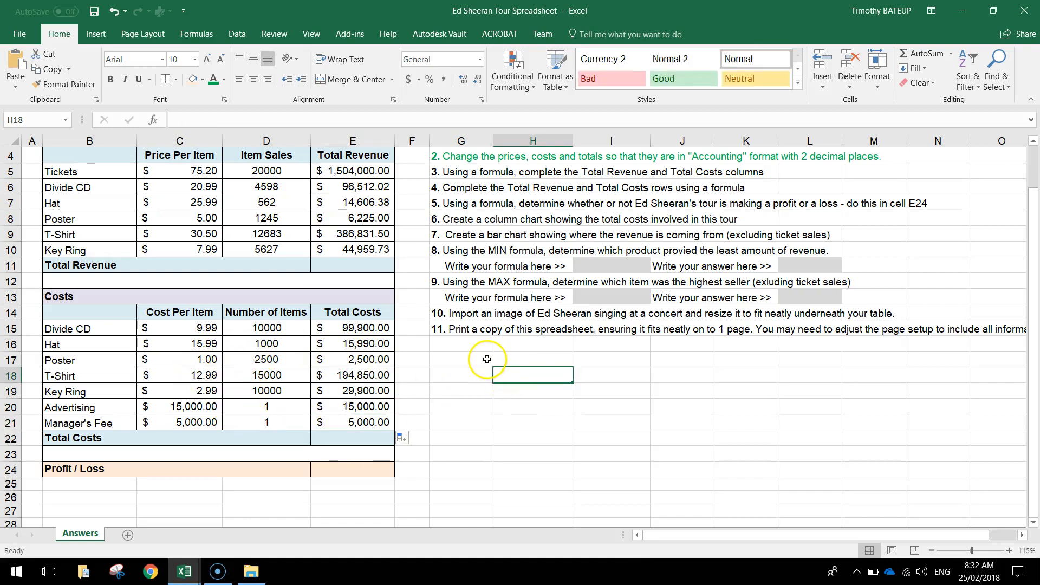
# - Colour instruction 3 in G5 green to mark it as completed
pyautogui.scroll(1, 486, 359)
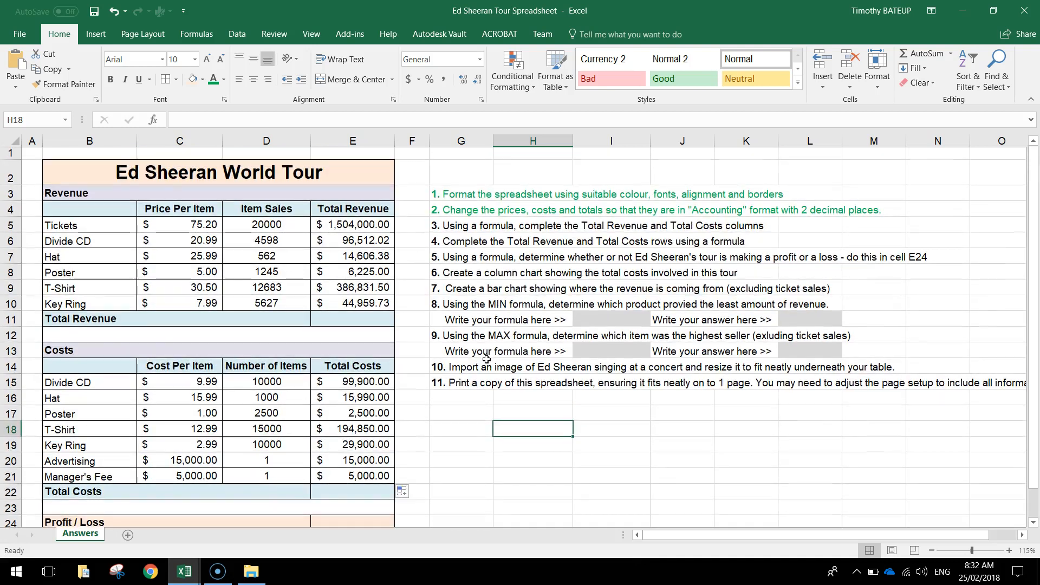
pyautogui.click(445, 226)
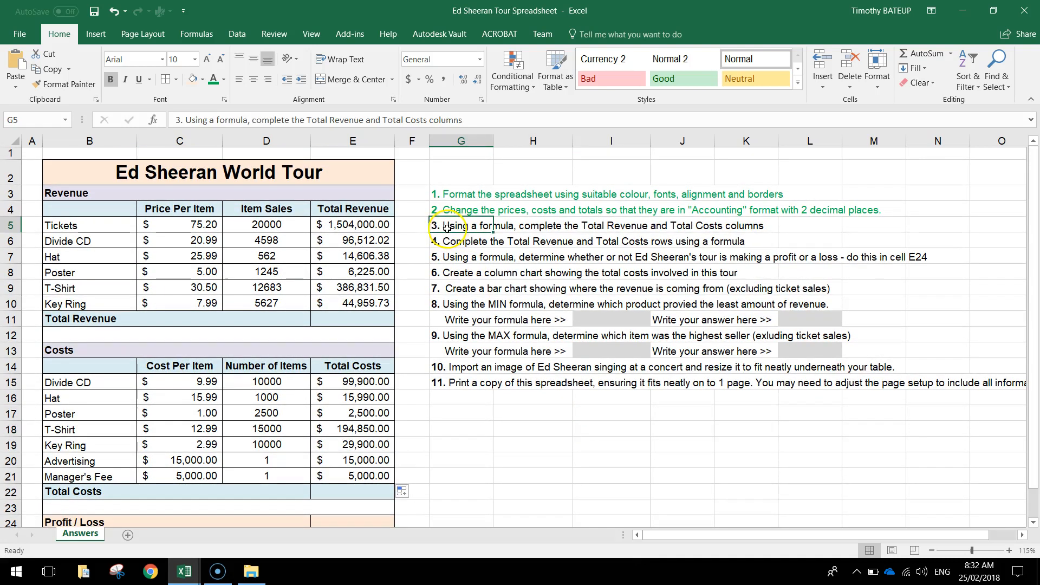
pyautogui.click(213, 79)
# - Calculate the Total Revenue row in E11 with AutoSum, using the formula =SUM(E5:E10)
pyautogui.click(458, 242)
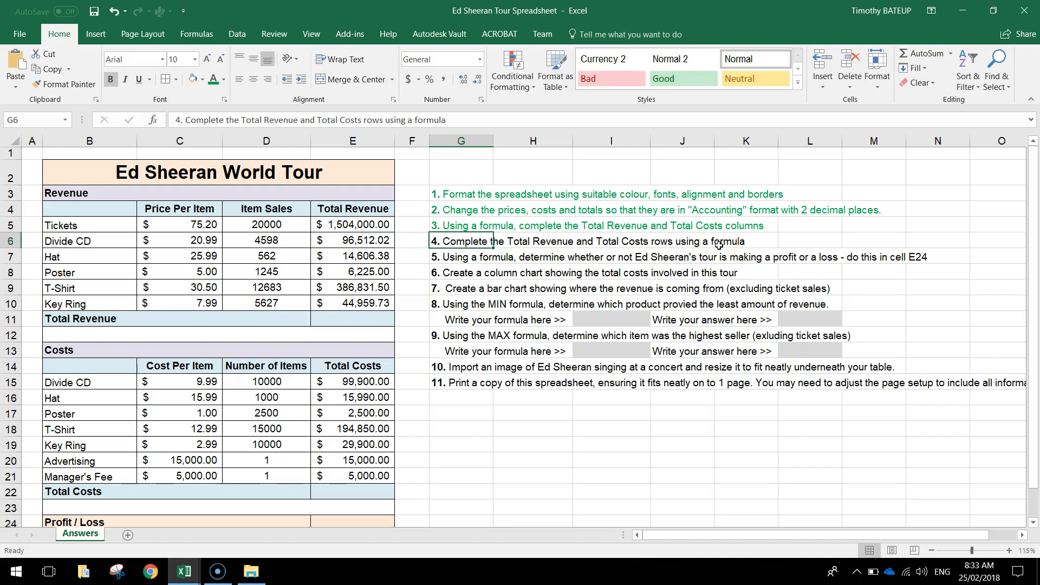
pyautogui.click(364, 321)
pyautogui.click(372, 489)
pyautogui.click(357, 322)
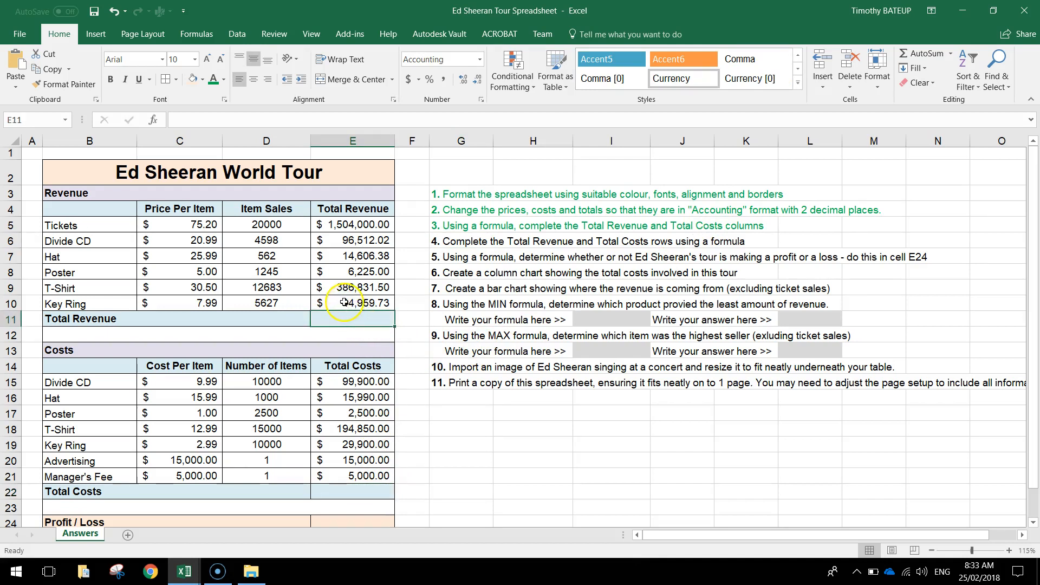
pyautogui.moveTo(352, 225); pyautogui.dragTo(358, 302)
pyautogui.click(355, 319)
pyautogui.click(927, 54)
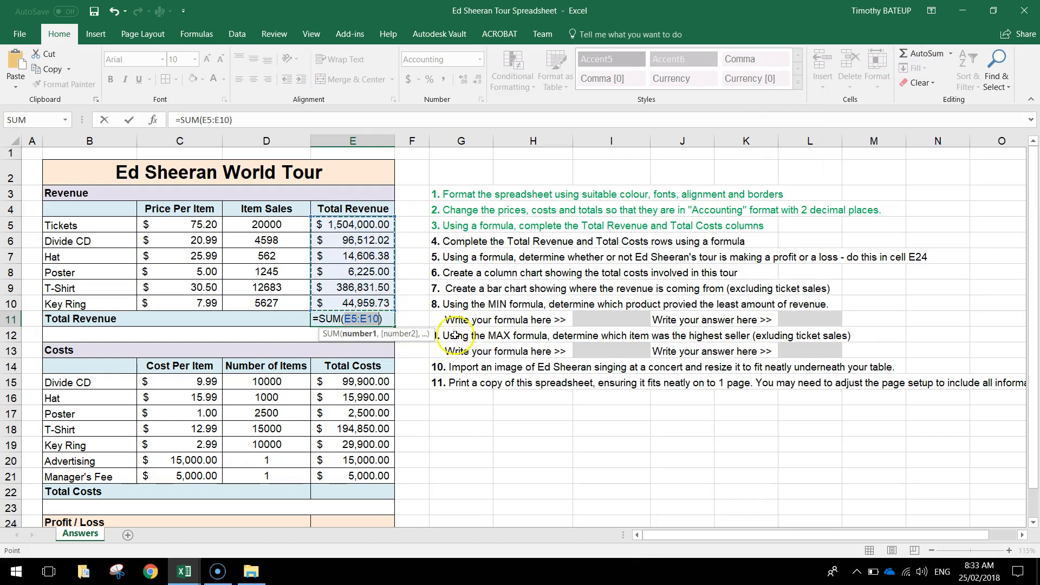
pyautogui.press('Return')
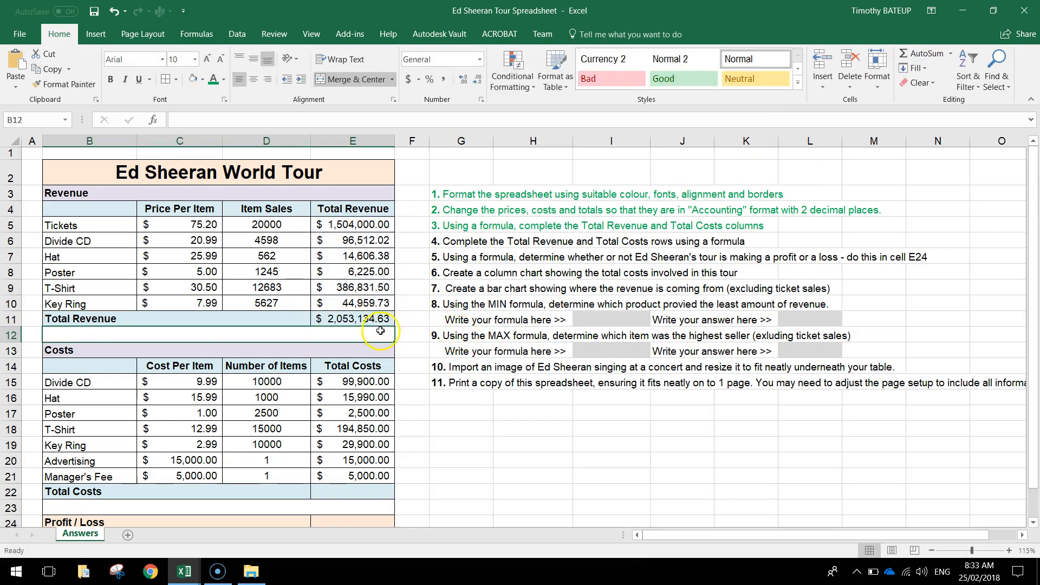
pyautogui.click(350, 318)
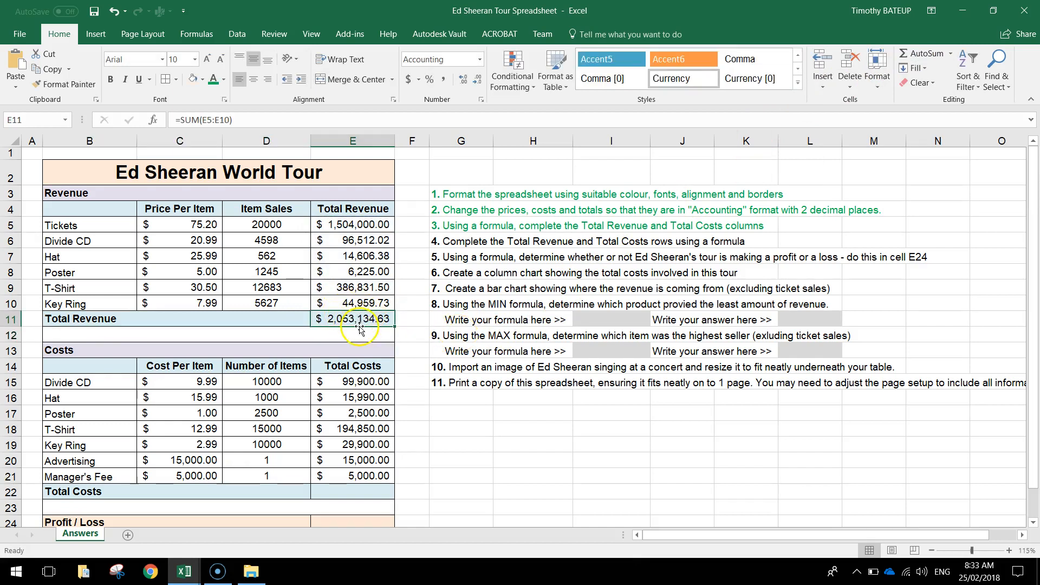
# - Calculate the Total Costs row in E22 with AutoSum, using the formula =SUM(E15:E21)
pyautogui.scroll(-1, 362, 368)
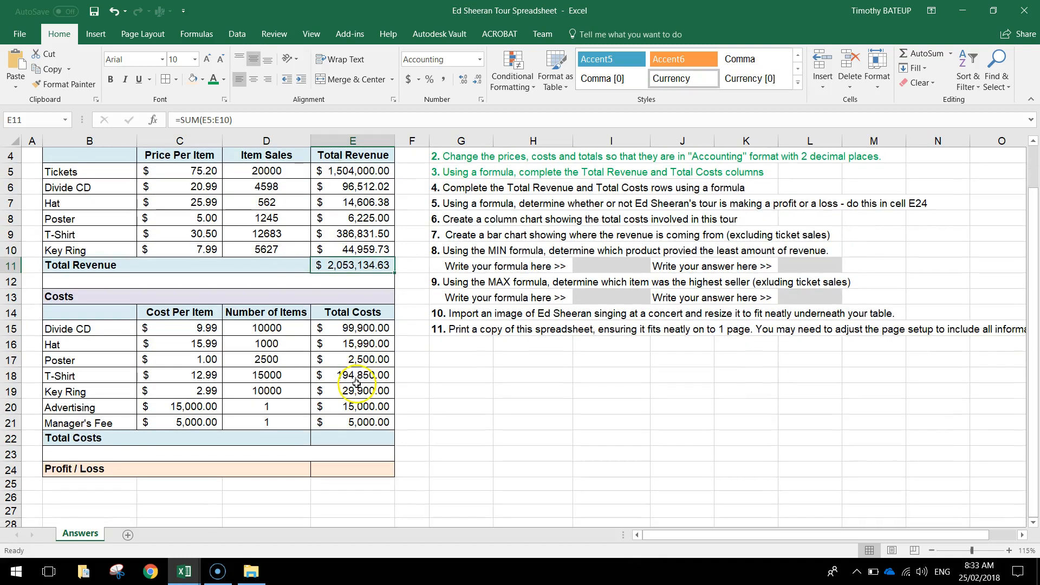
pyautogui.click(346, 440)
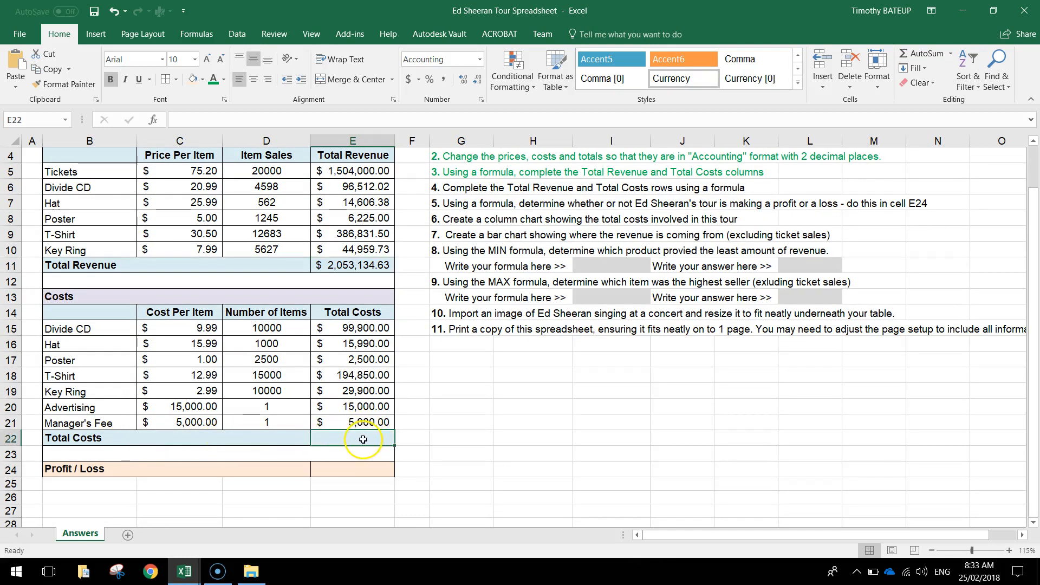
pyautogui.click(922, 55)
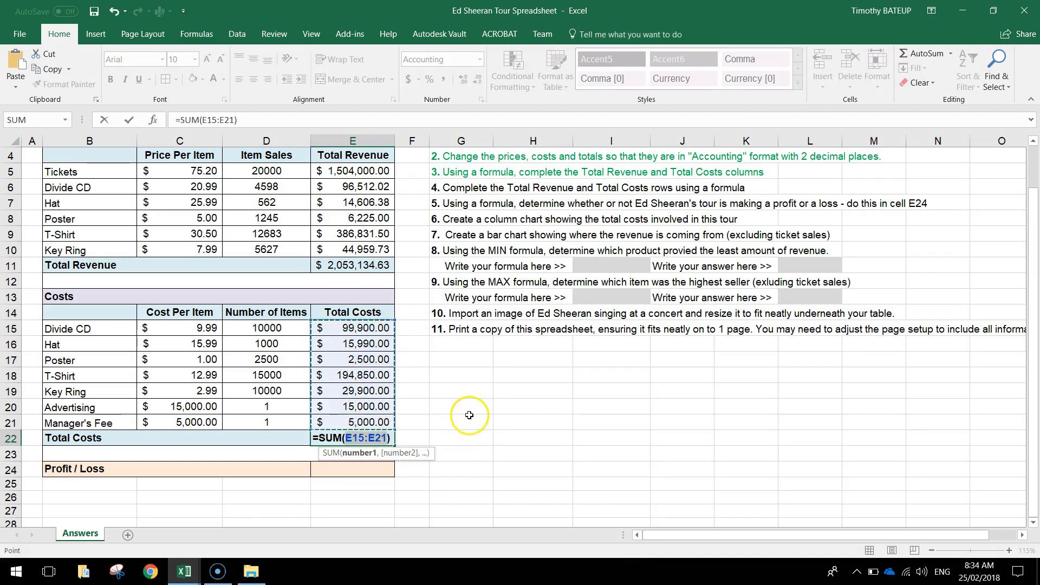
pyautogui.press('Return')
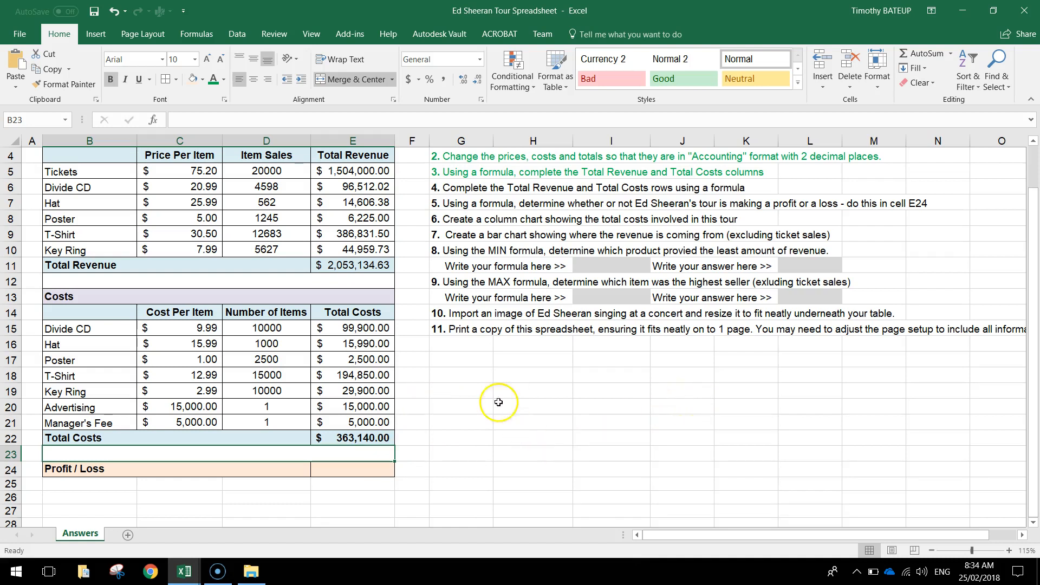
# - Colour instruction 4 in G6 green to mark it as completed
pyautogui.click(343, 265)
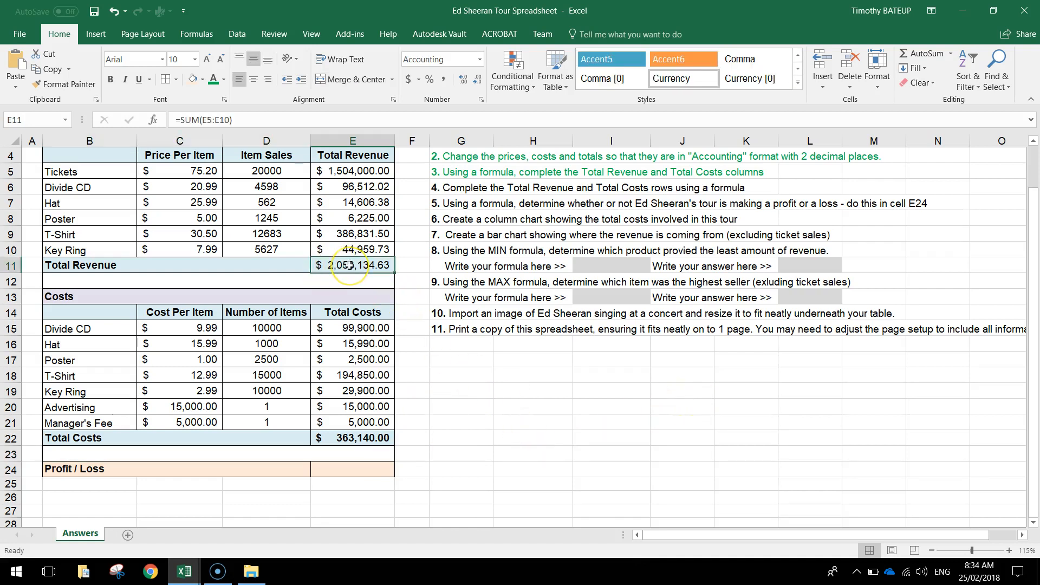
pyautogui.click(486, 438)
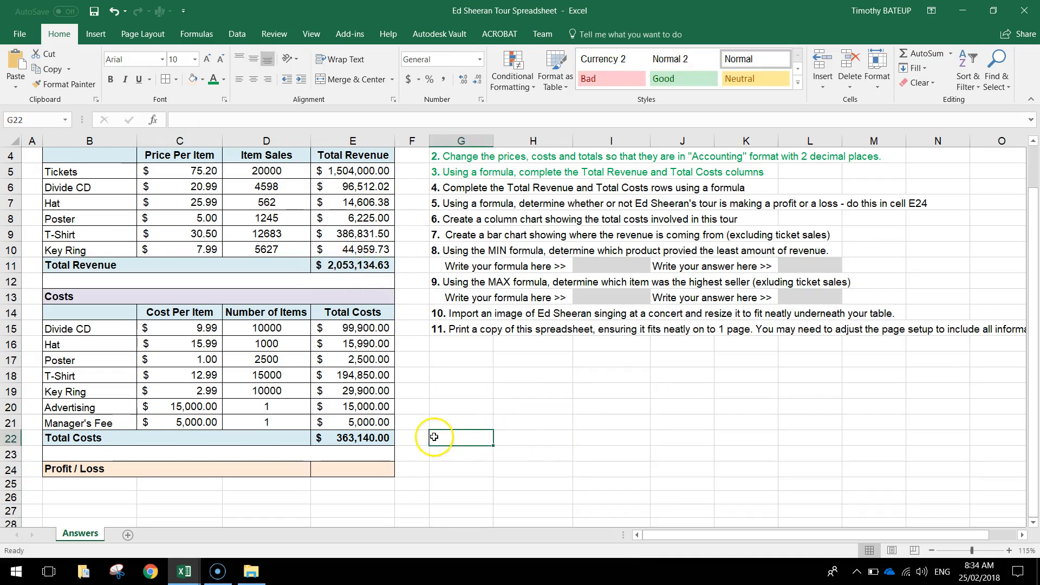
pyautogui.click(441, 188)
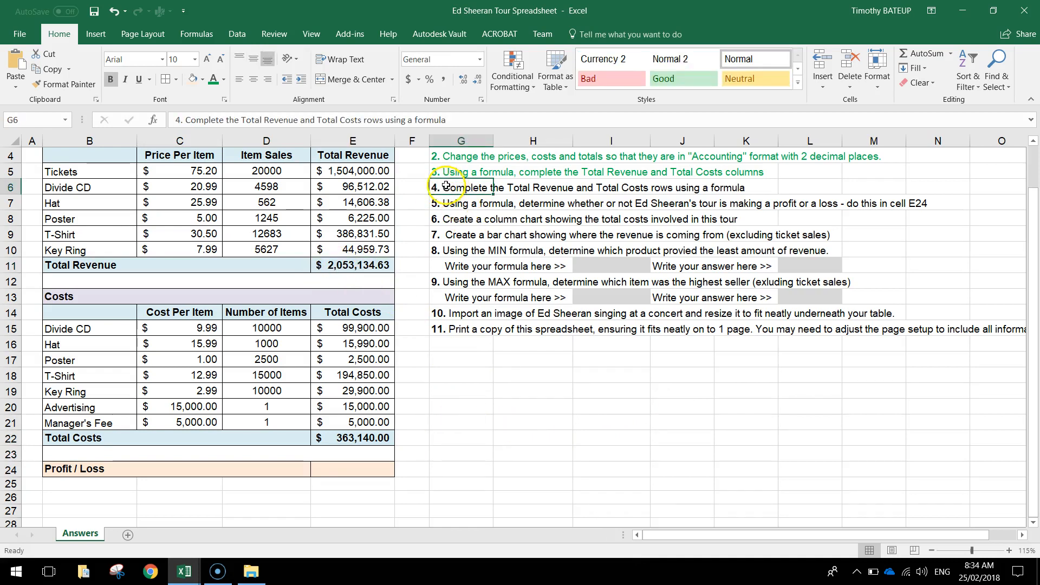
pyautogui.click(213, 80)
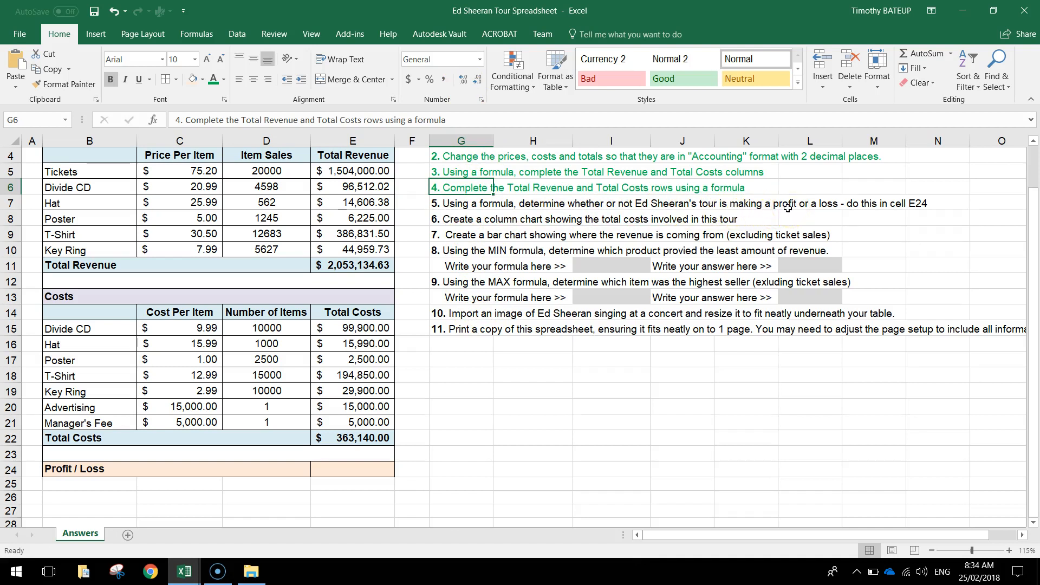
# - Calculate the tour's Profit / Loss in E24 by subtracting total costs from total revenue with the formula =E11-E22
pyautogui.scroll(1, 788, 207)
pyautogui.scroll(-1, 419, 274)
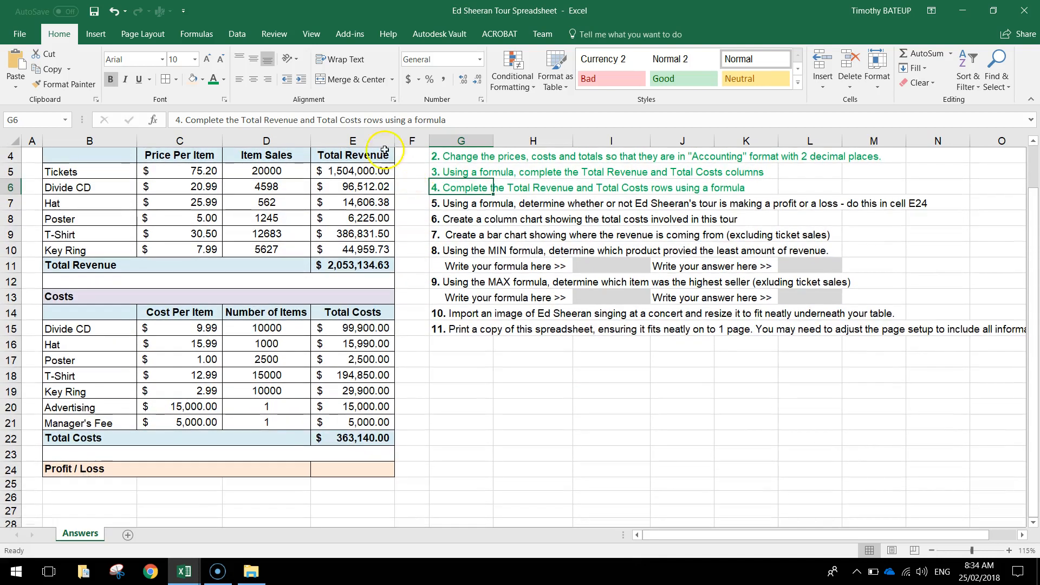
pyautogui.click(379, 141)
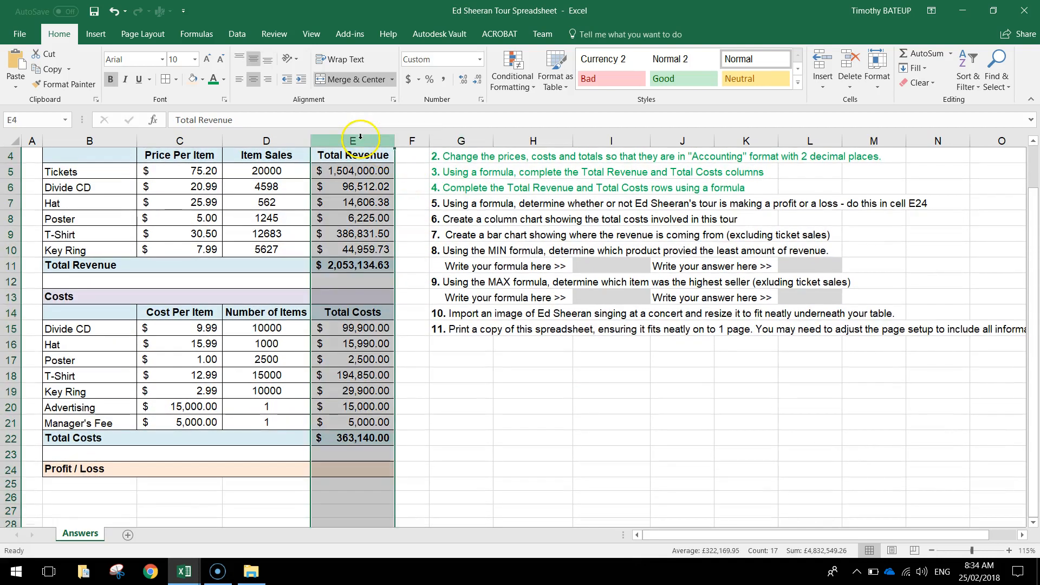
pyautogui.click(10, 469)
pyautogui.click(339, 470)
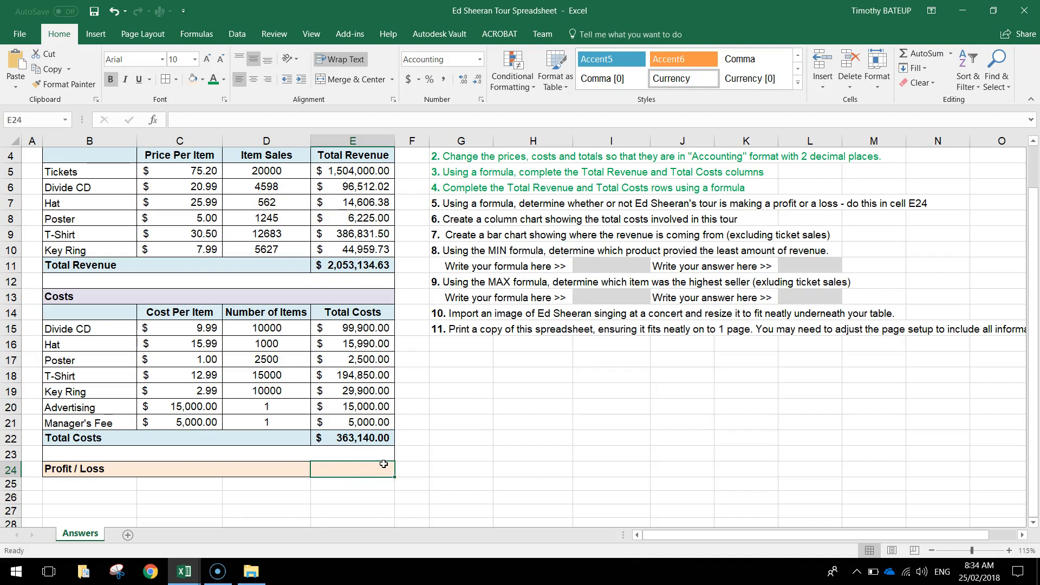
pyautogui.write('=')
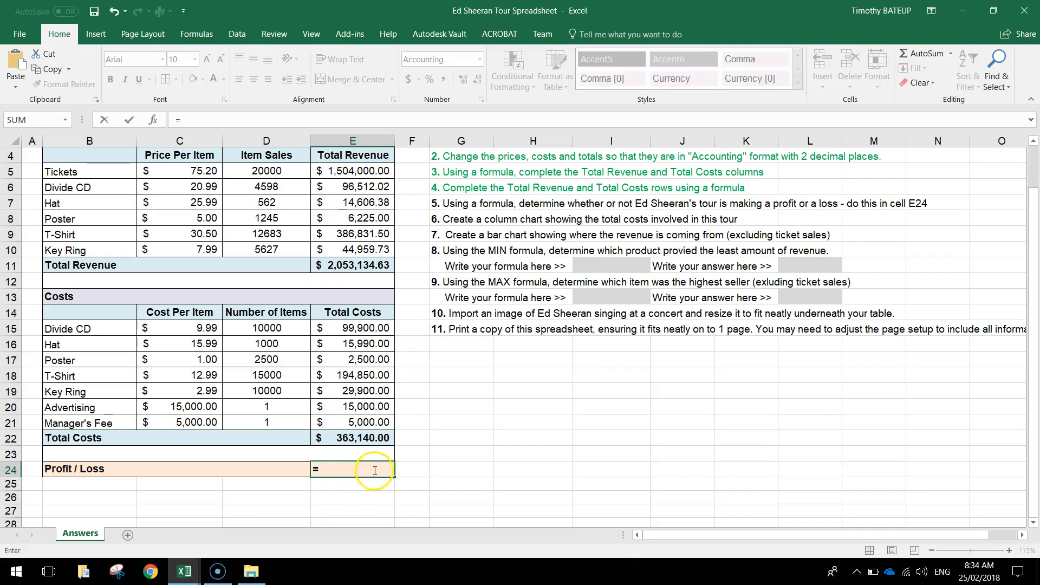
pyautogui.click(343, 265)
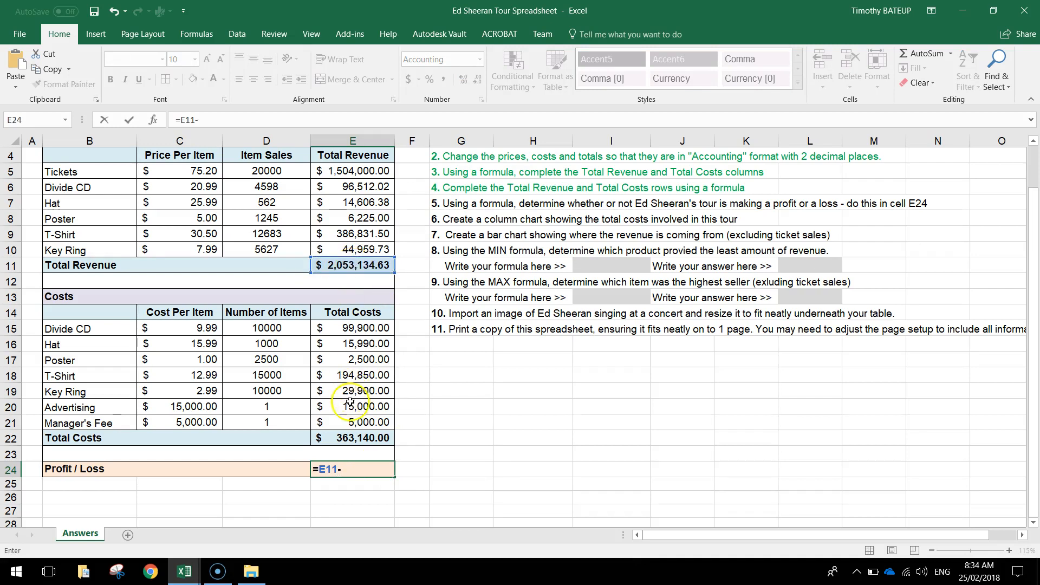
pyautogui.click(359, 438)
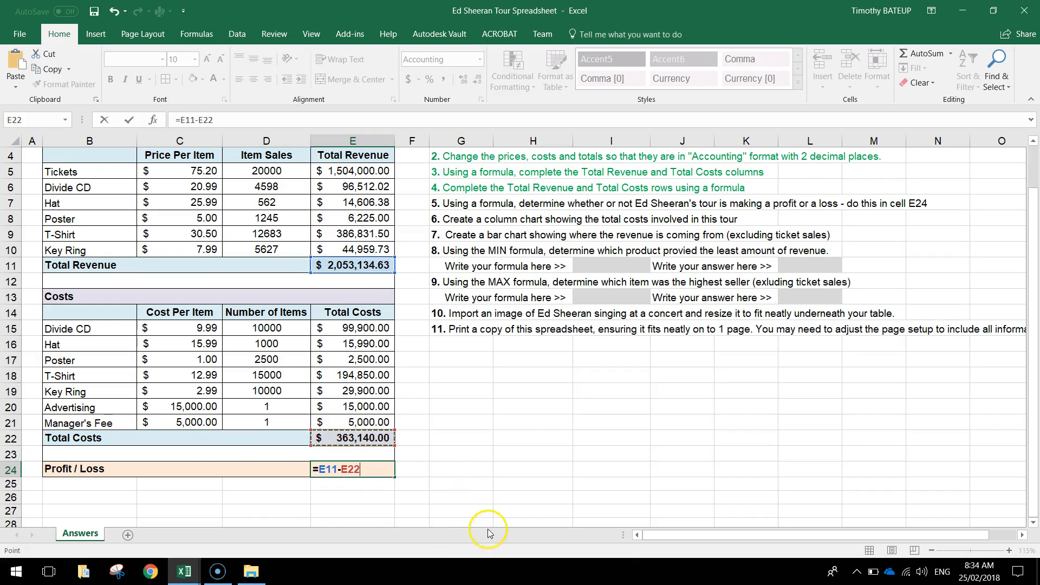
pyautogui.press('Return')
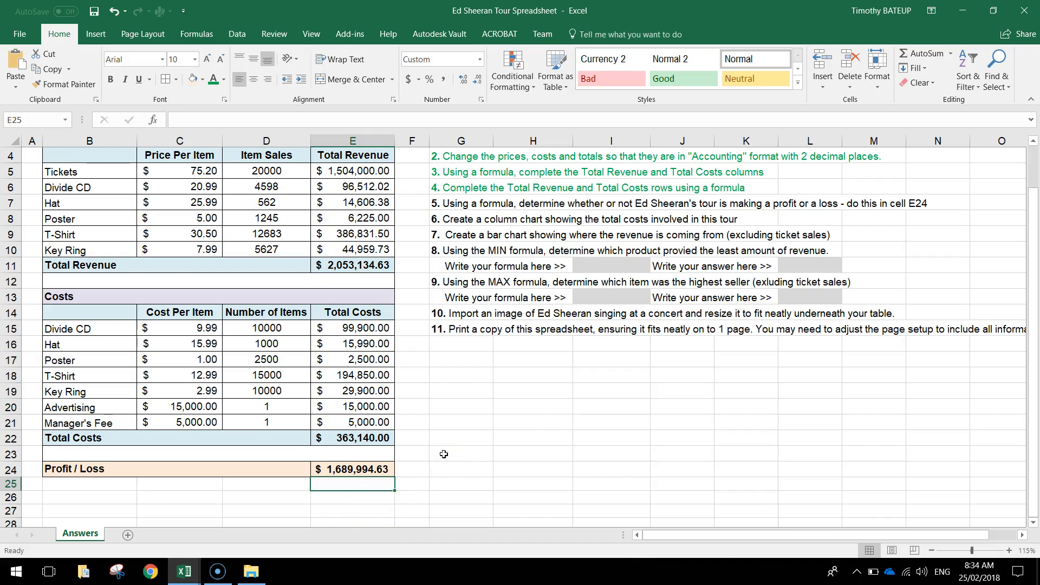
# - Colour instruction 5 in G7 green to mark it as completed
pyautogui.click(441, 204)
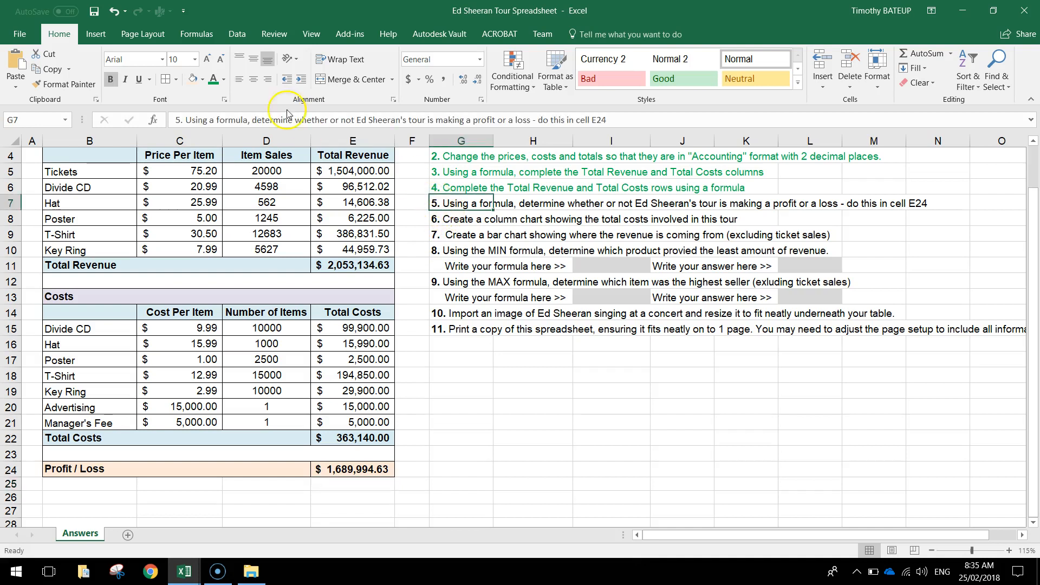
pyautogui.click(214, 80)
pyautogui.scroll(1, 442, 331)
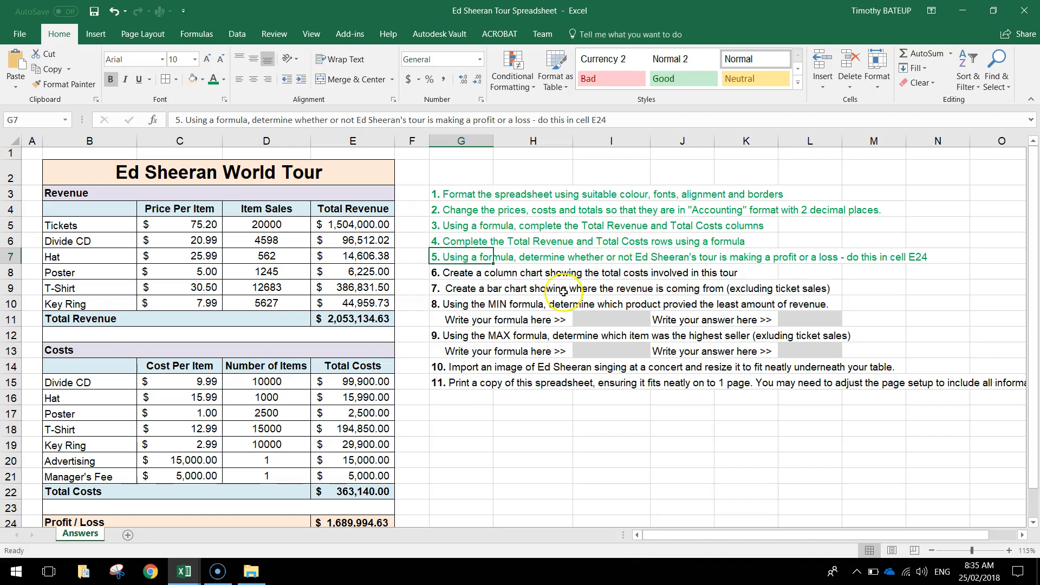
# - Insert a 2-D clustered column chart from the cost item names in B15:B21 and their total costs in E15:E21
pyautogui.moveTo(56, 349); pyautogui.dragTo(178, 493)
pyautogui.click(130, 444)
pyautogui.click(71, 383)
pyautogui.moveTo(71, 383); pyautogui.dragTo(68, 477)
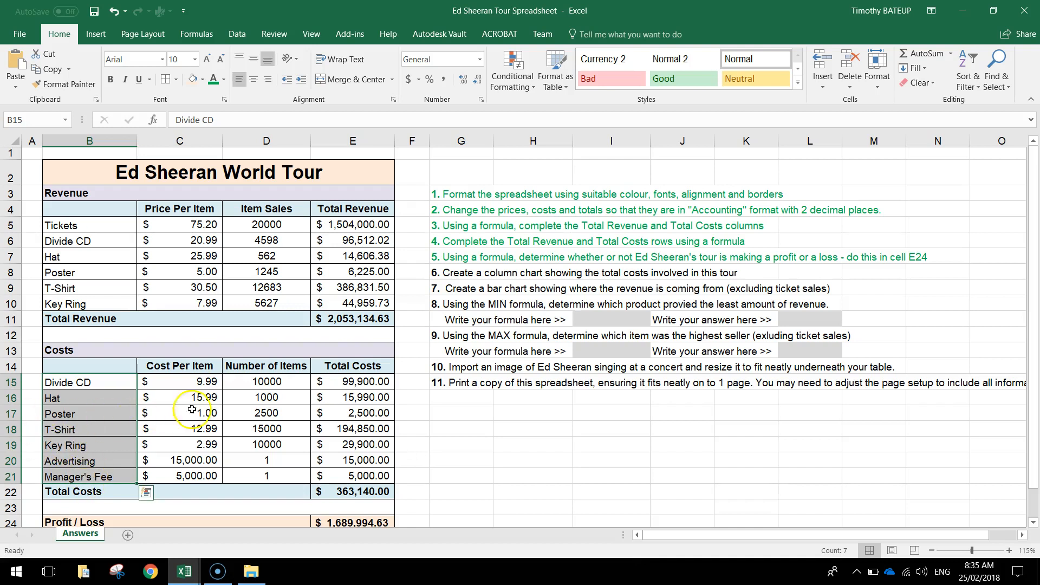
pyautogui.keyDown('ctrl'); pyautogui.moveTo(359, 382); pyautogui.dragTo(364, 474); pyautogui.keyUp('ctrl')
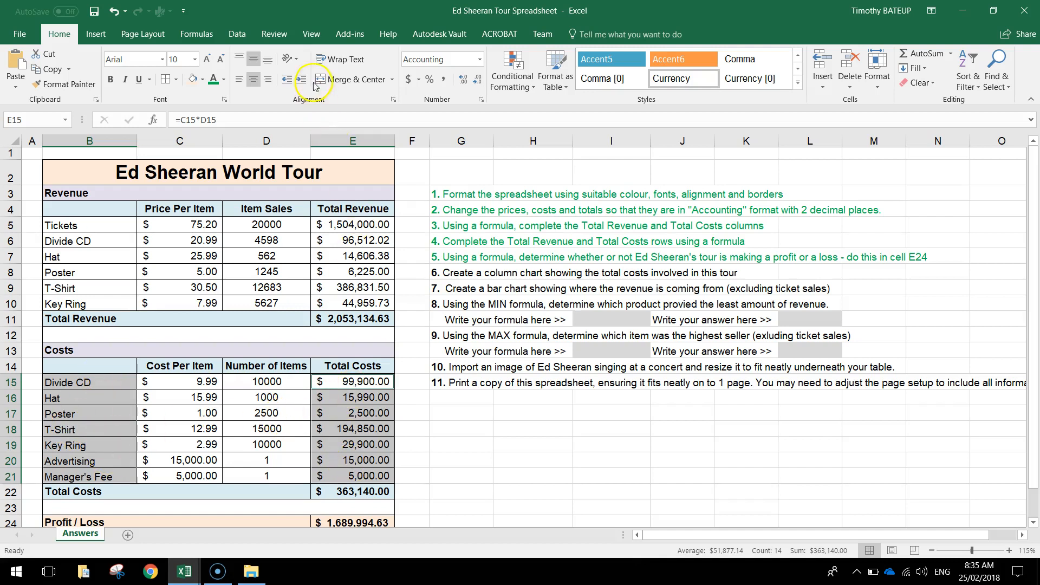
pyautogui.click(103, 35)
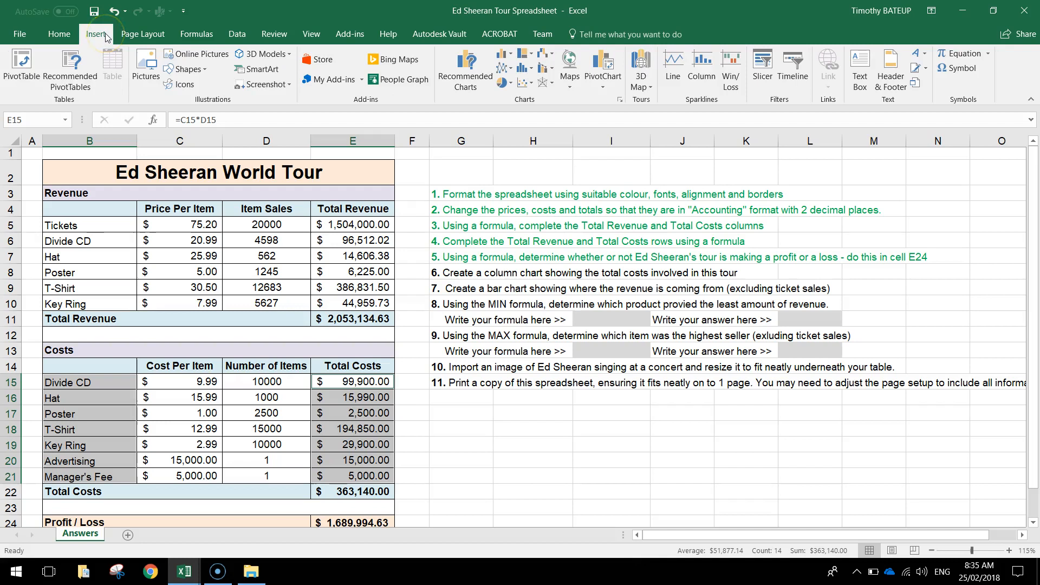
pyautogui.click(504, 55)
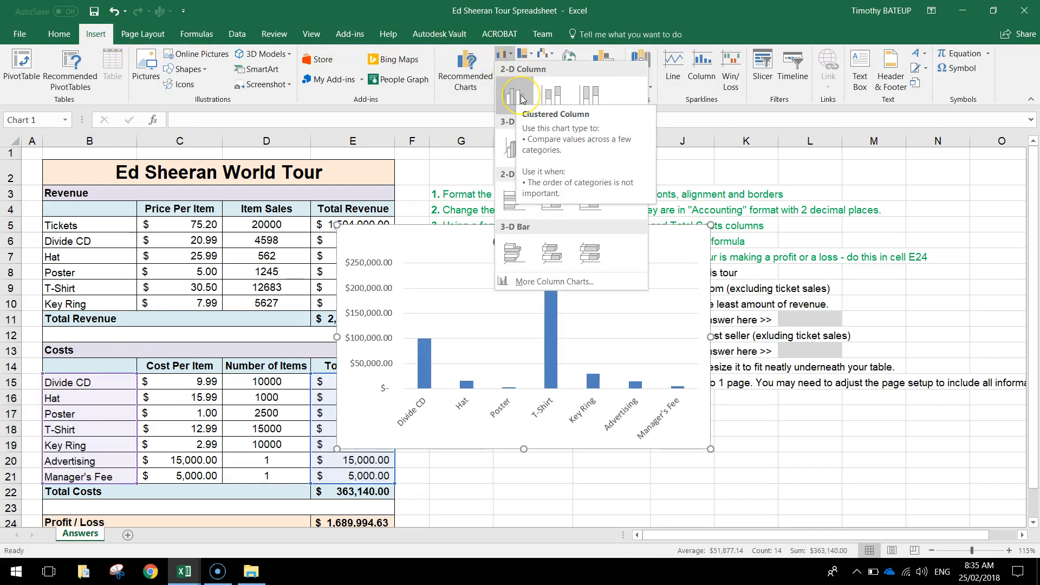
pyautogui.click(522, 98)
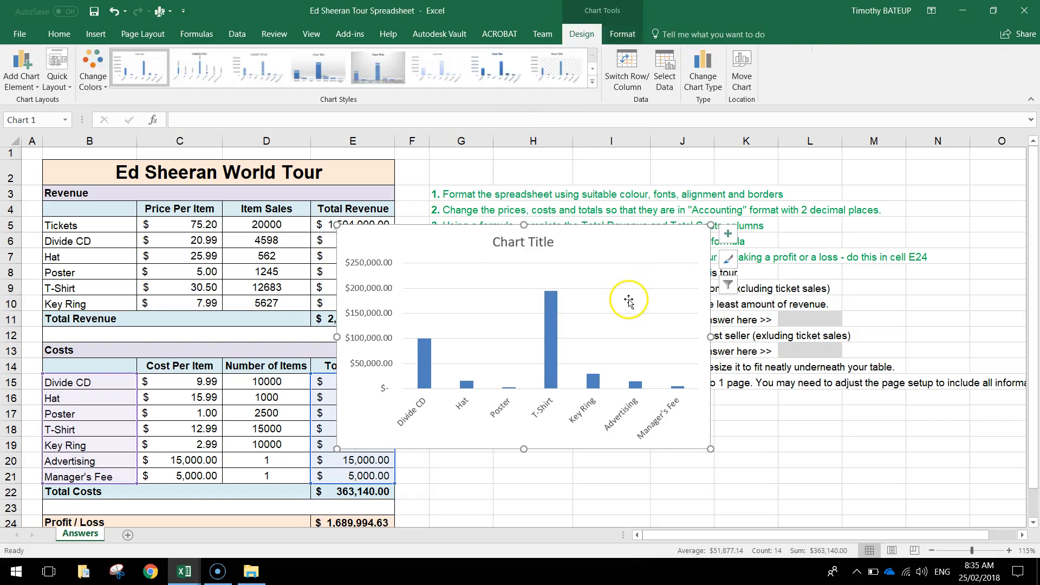
# - Move the column chart directly below the instruction list and set its title to "Total Costs"
pyautogui.scroll(-1, 623, 287)
pyautogui.moveTo(595, 204); pyautogui.dragTo(637, 360)
pyautogui.doubleClick(638, 359)
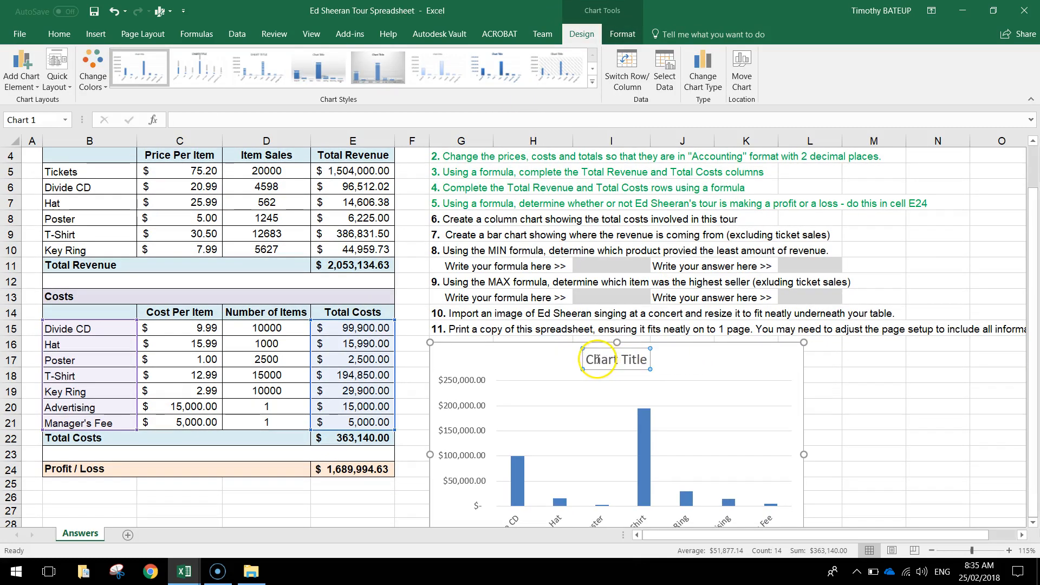
pyautogui.tripleClick(608, 355)
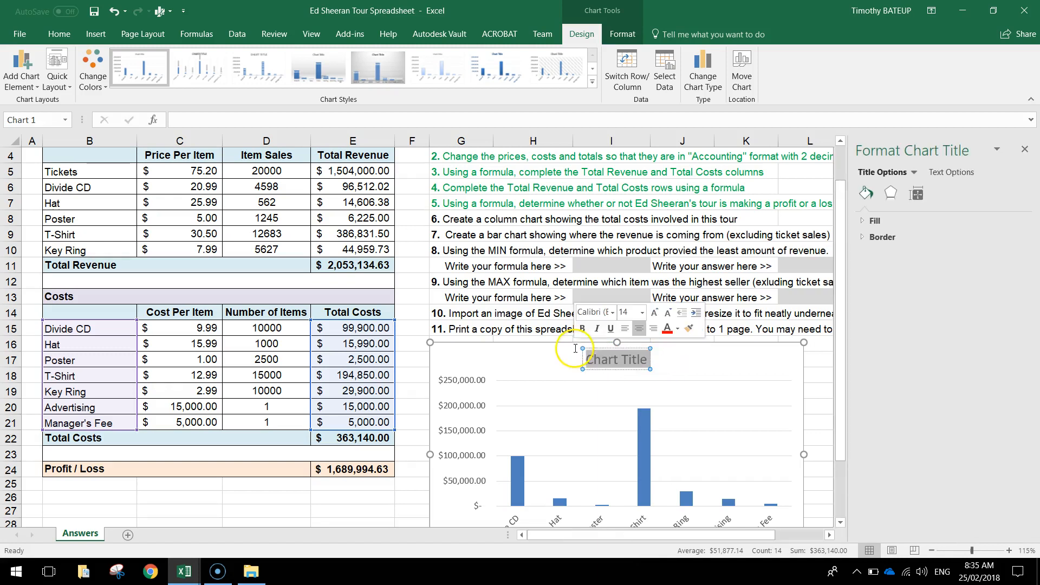
pyautogui.write('Total Costs')
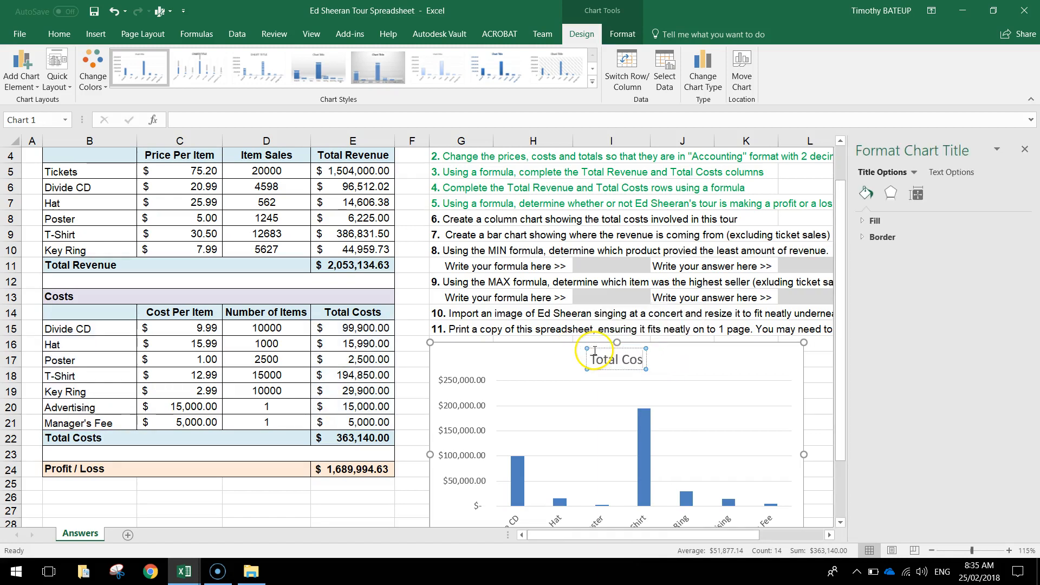
pyautogui.click(1025, 150)
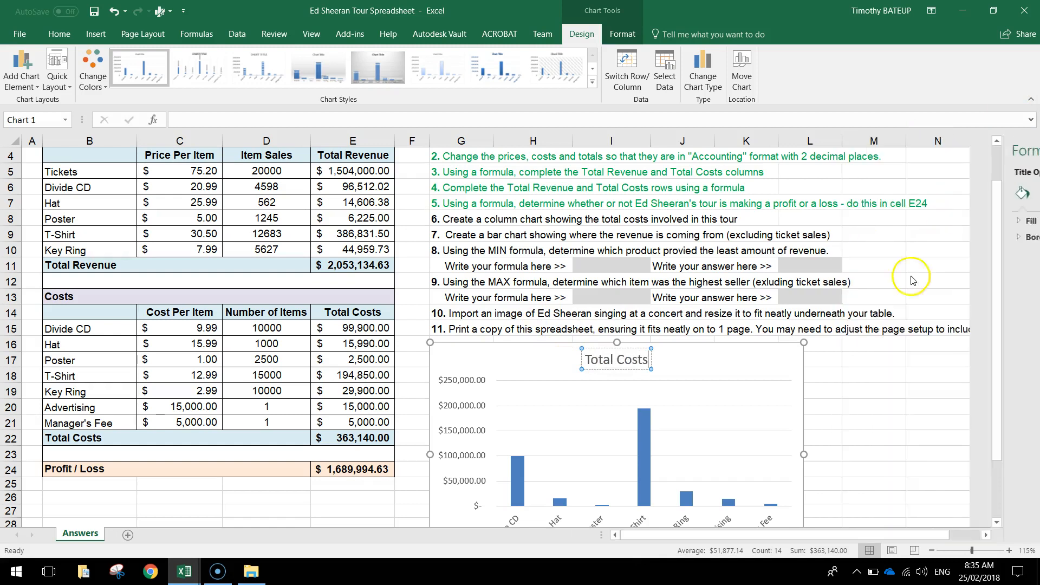
# - Apply the seventh chart style to the Total Costs chart and recolour its columns with the colourful palette that starts with orange
pyautogui.scroll(-1, 1010, 348)
pyautogui.click(758, 308)
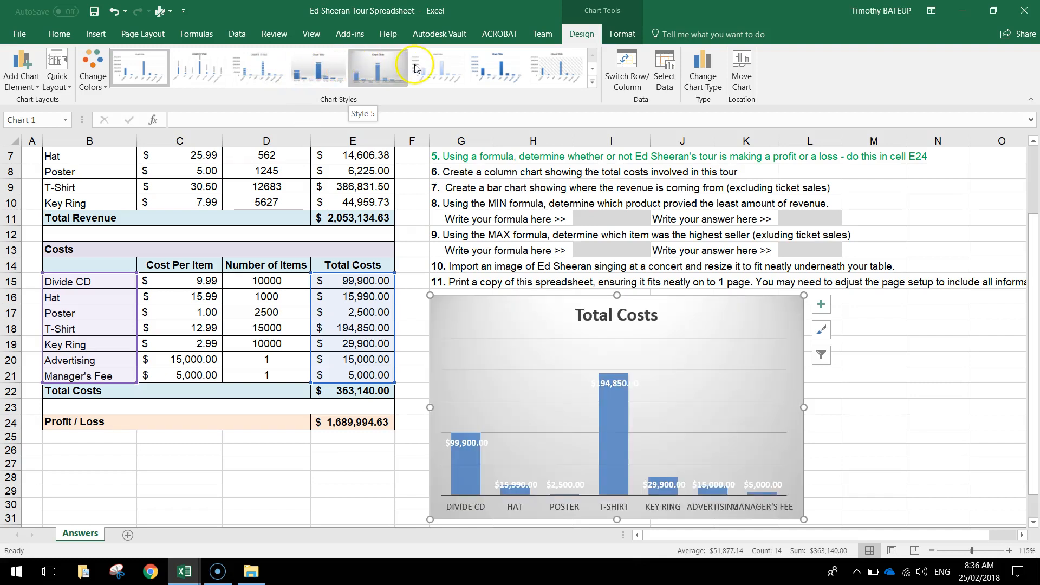
pyautogui.click(494, 73)
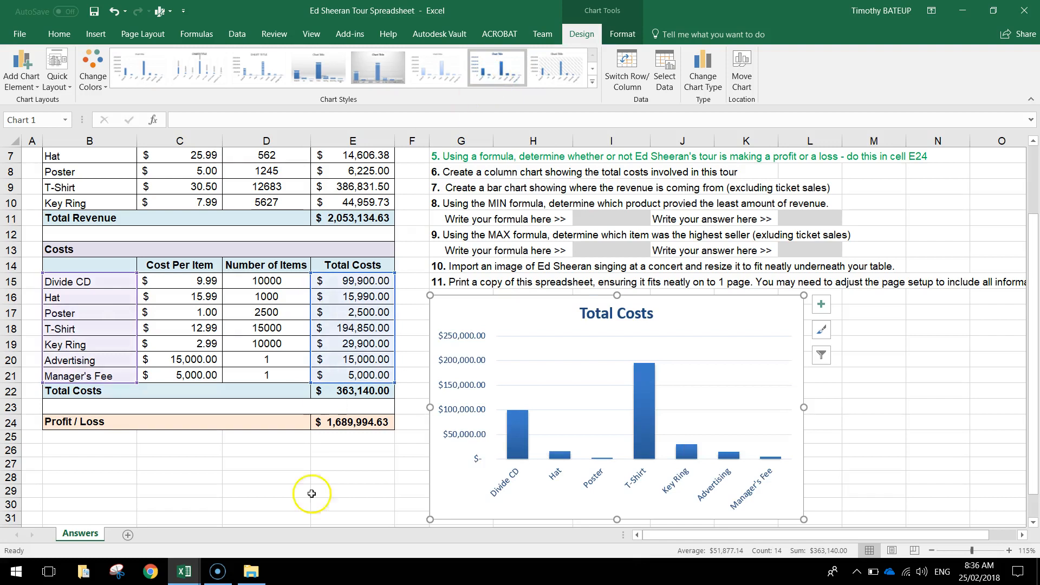
pyautogui.click(104, 72)
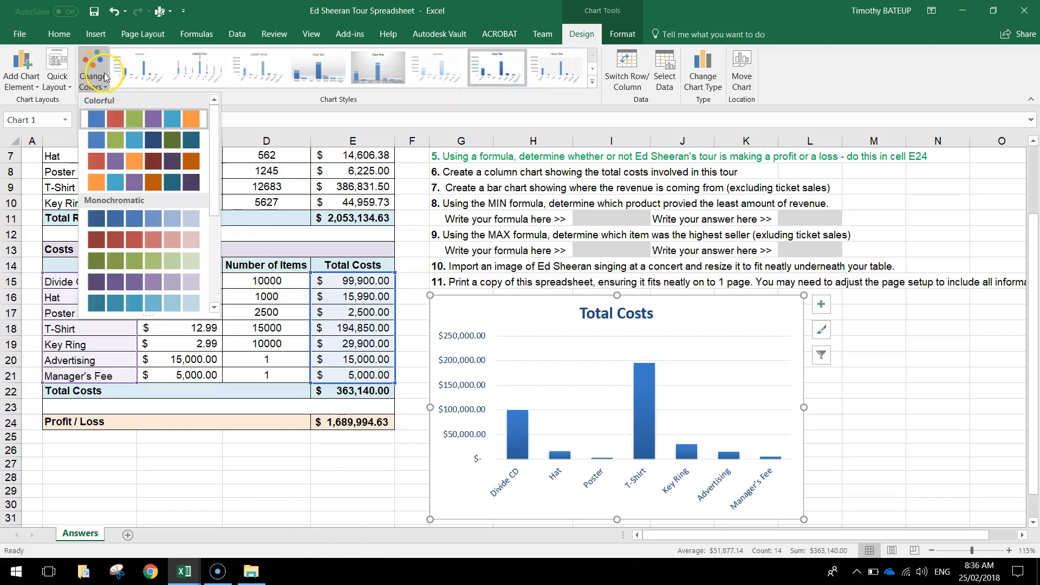
pyautogui.click(102, 176)
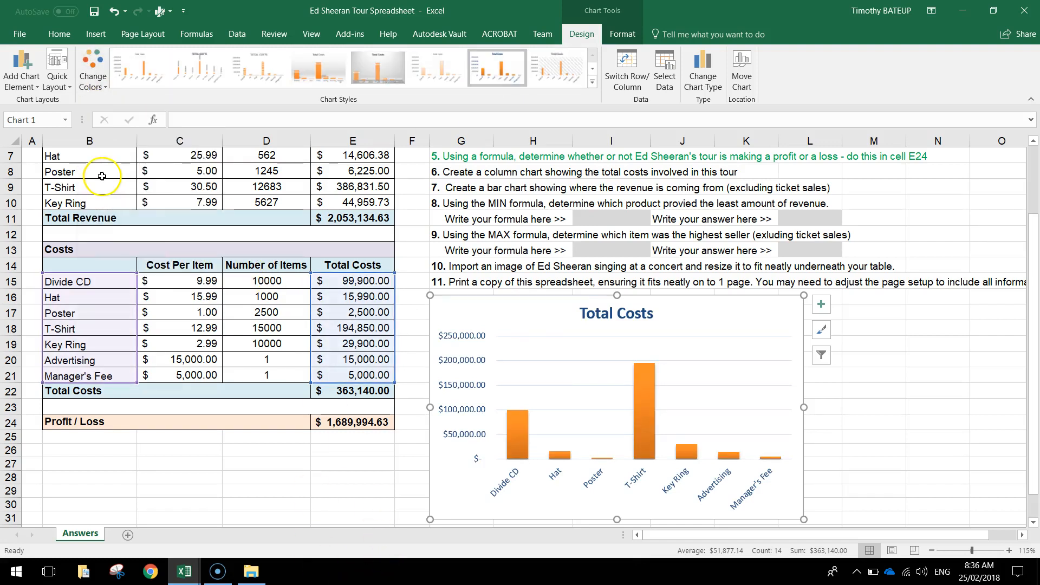
# - Add a horizontal axis title reading "Items" to the Total Costs chart
pyautogui.click(32, 81)
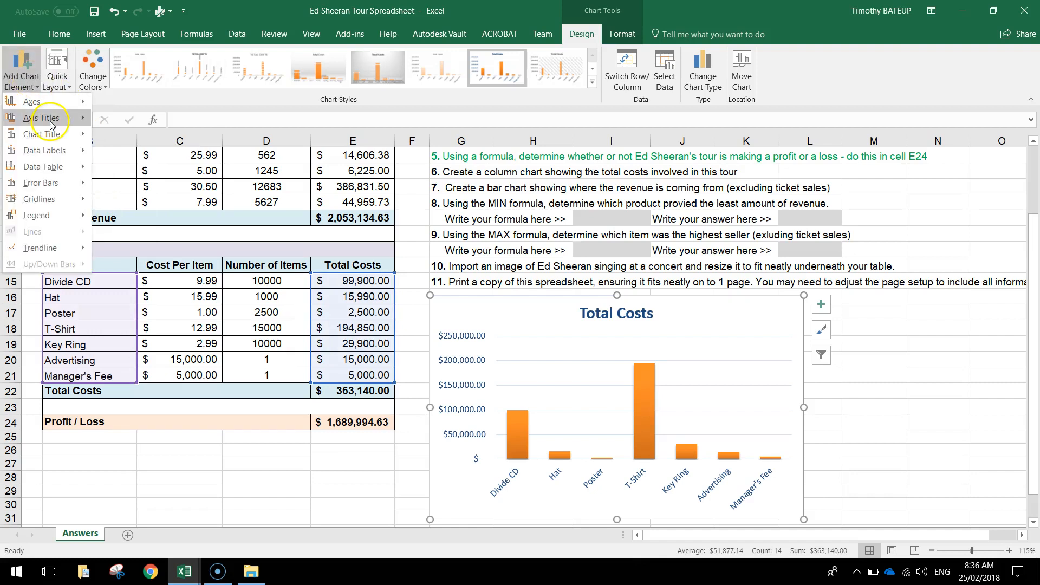
pyautogui.moveTo(46, 117)
pyautogui.click(138, 119)
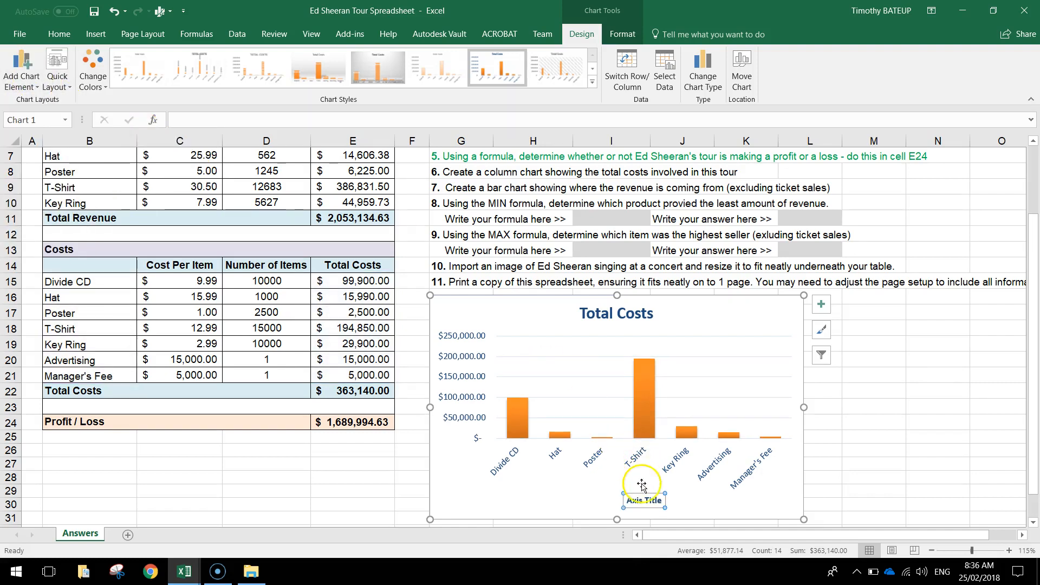
pyautogui.click(633, 499)
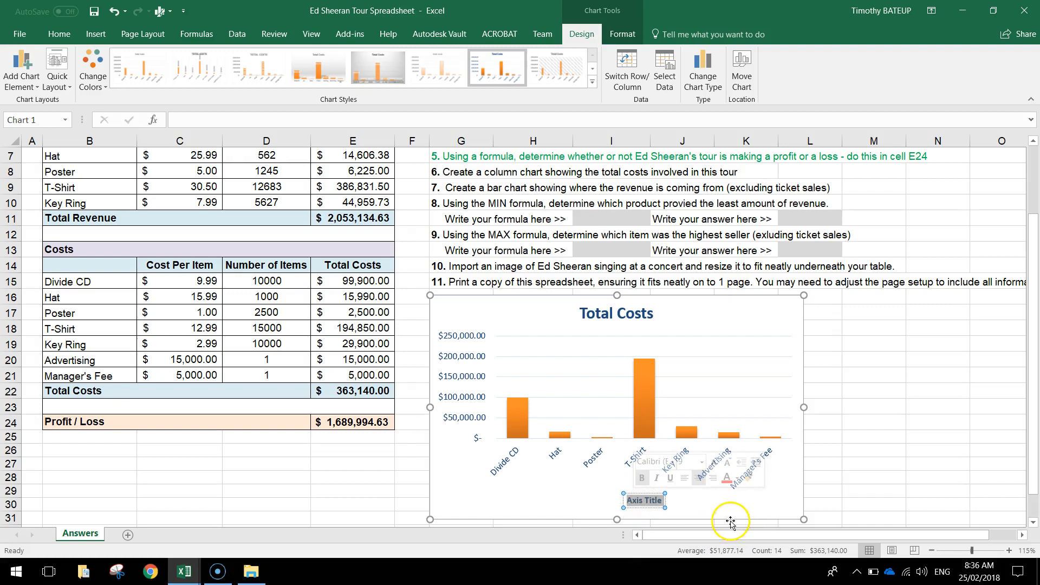
pyautogui.write('Items')
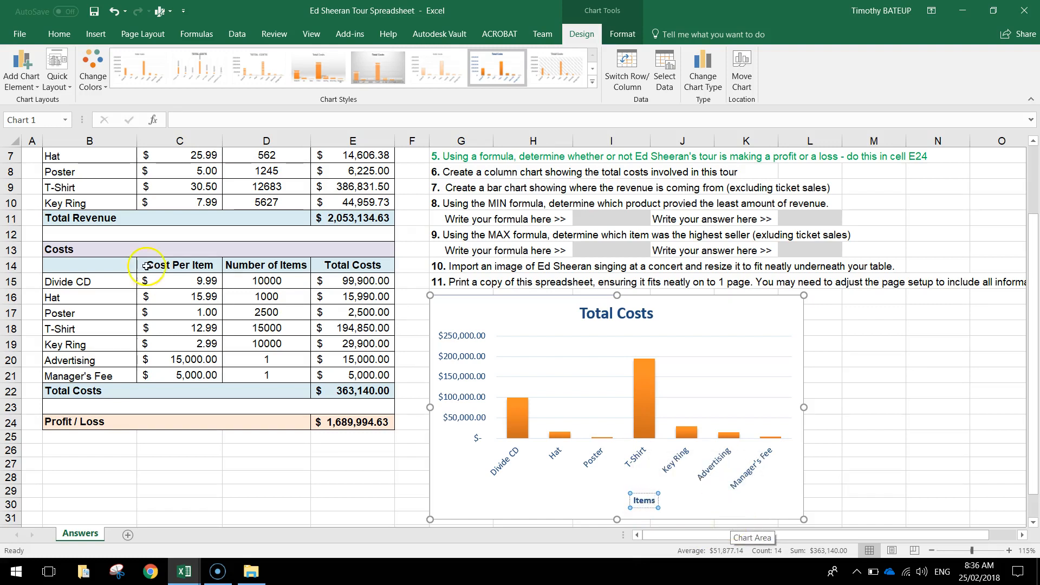
# - Add a vertical axis title reading "Costs" to the Total Costs chart
pyautogui.click(22, 65)
pyautogui.moveTo(93, 119)
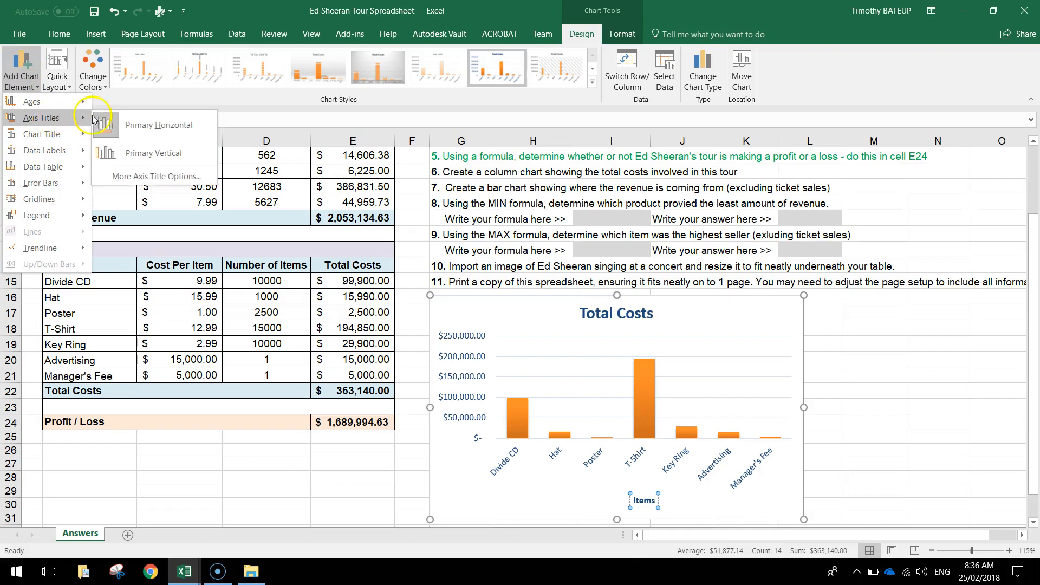
pyautogui.click(141, 153)
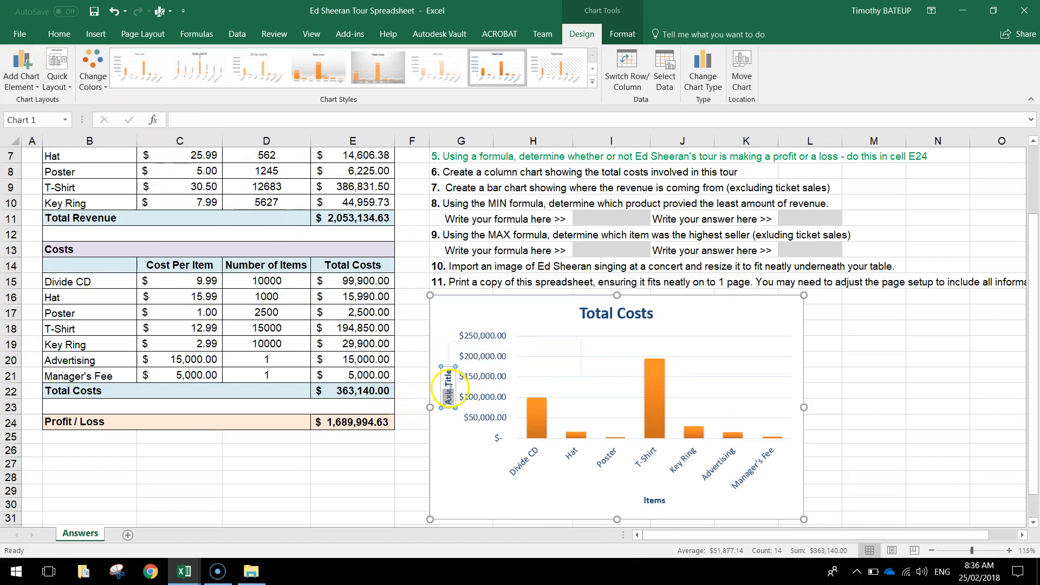
pyautogui.write('Costs')
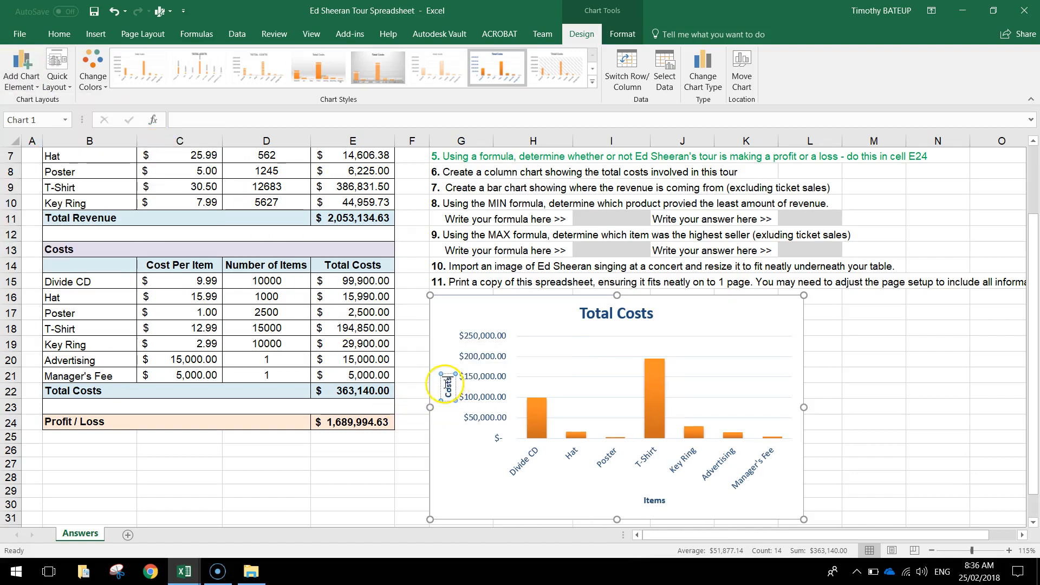
pyautogui.click(450, 463)
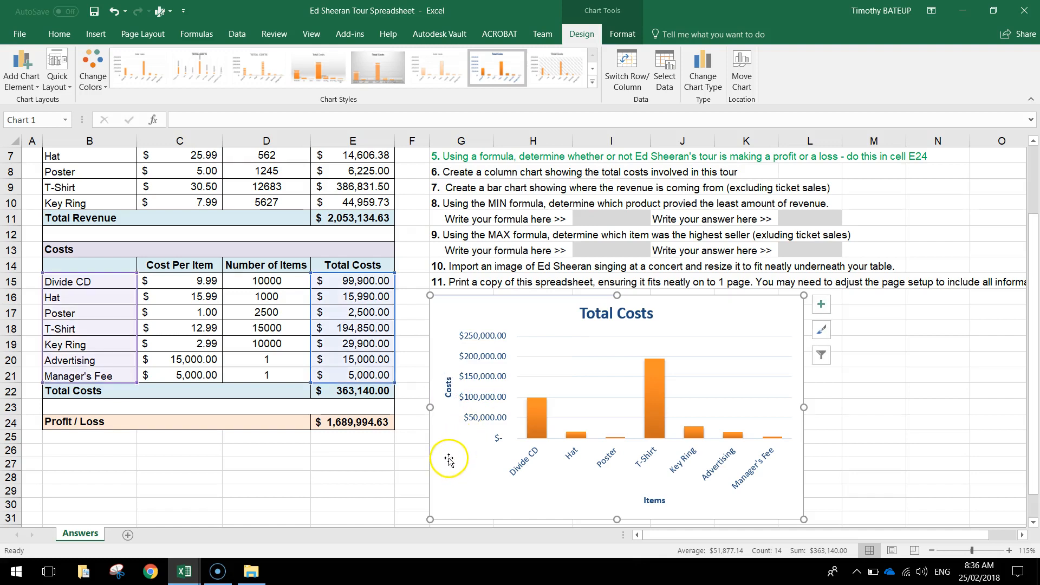
# - Colour instruction 6 in G8 green to mark the column chart task as completed
pyautogui.scroll(2, 612, 382)
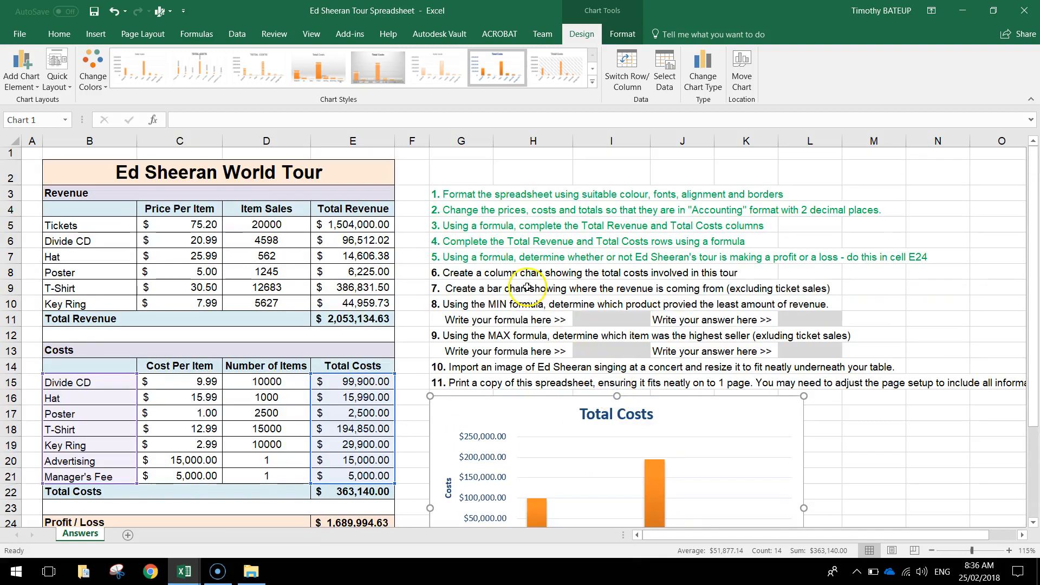
pyautogui.click(460, 272)
pyautogui.click(217, 82)
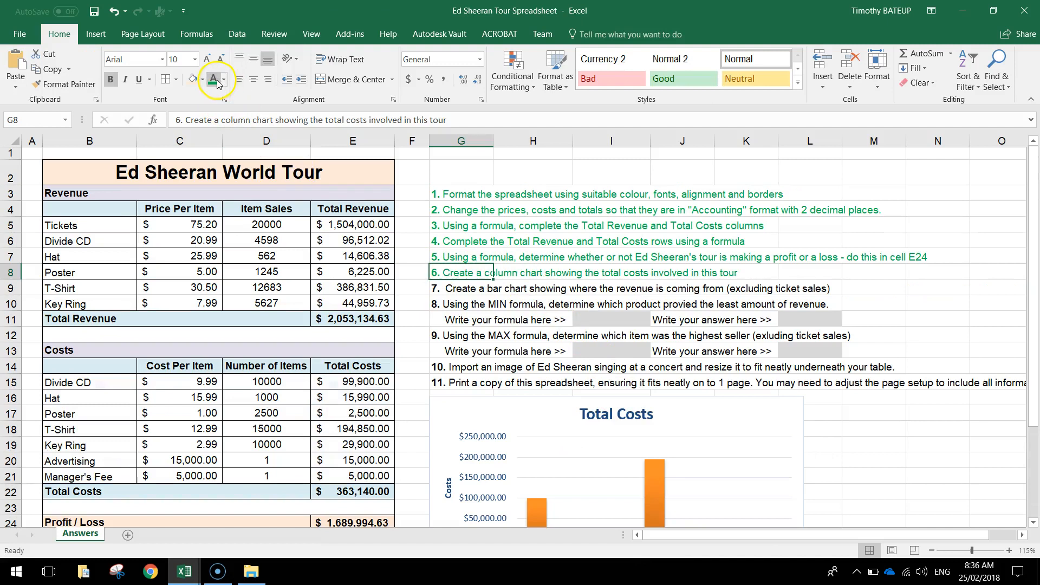
pyautogui.click(437, 288)
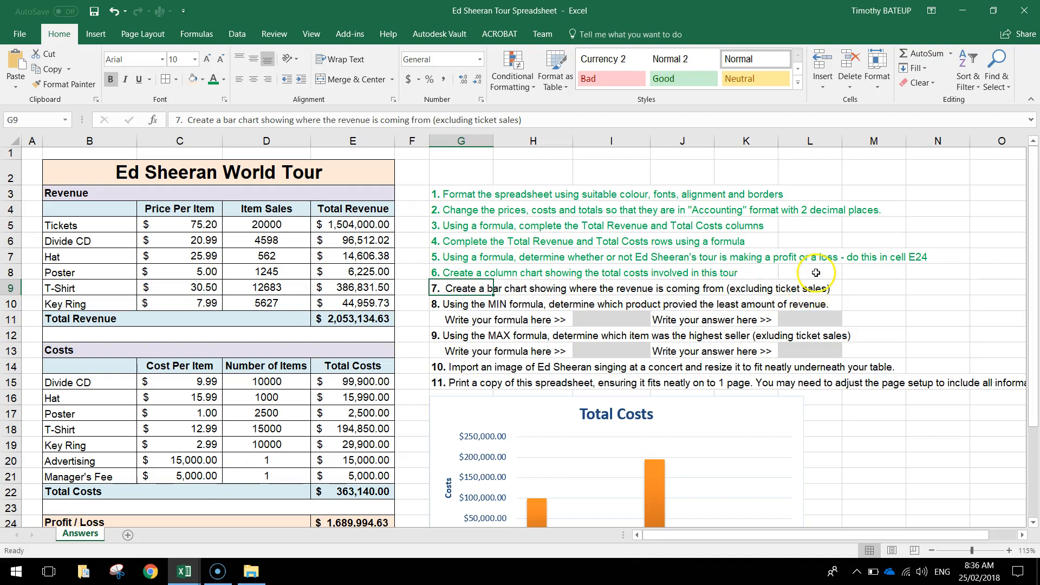
pyautogui.moveTo(68, 188); pyautogui.dragTo(87, 304)
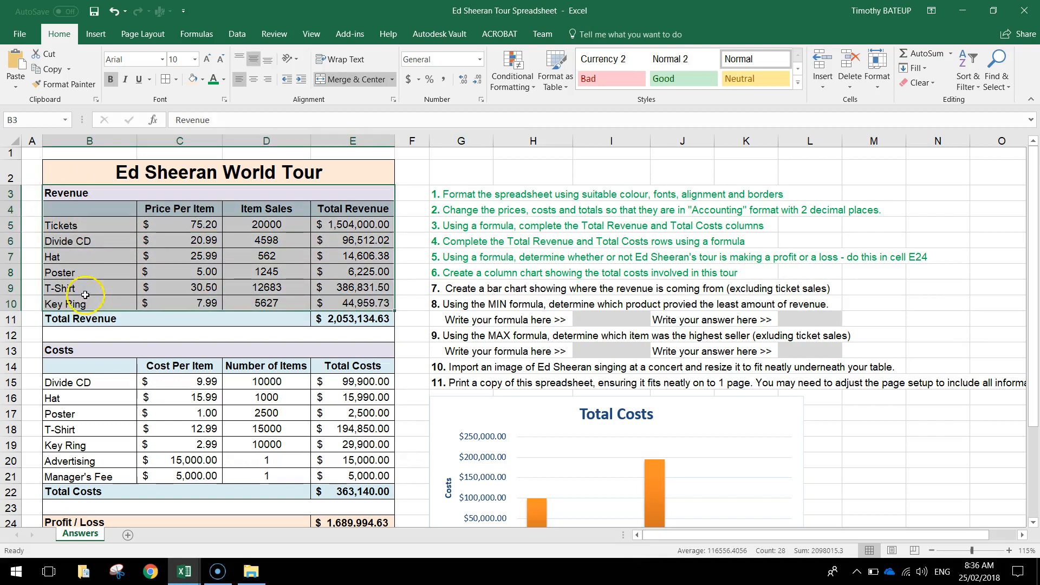
pyautogui.click(84, 289)
pyautogui.moveTo(72, 228); pyautogui.dragTo(325, 231)
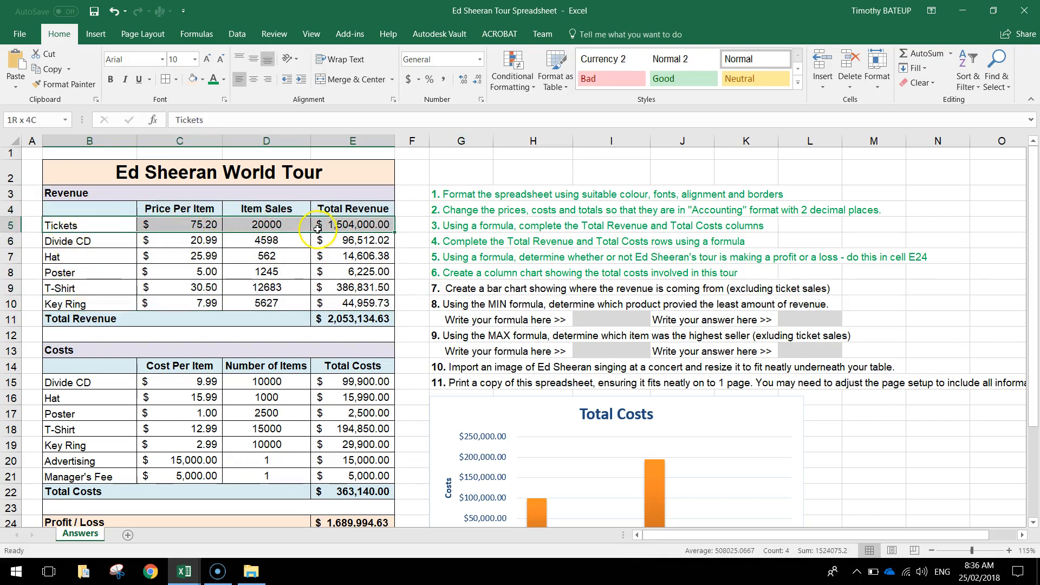
pyautogui.click(88, 243)
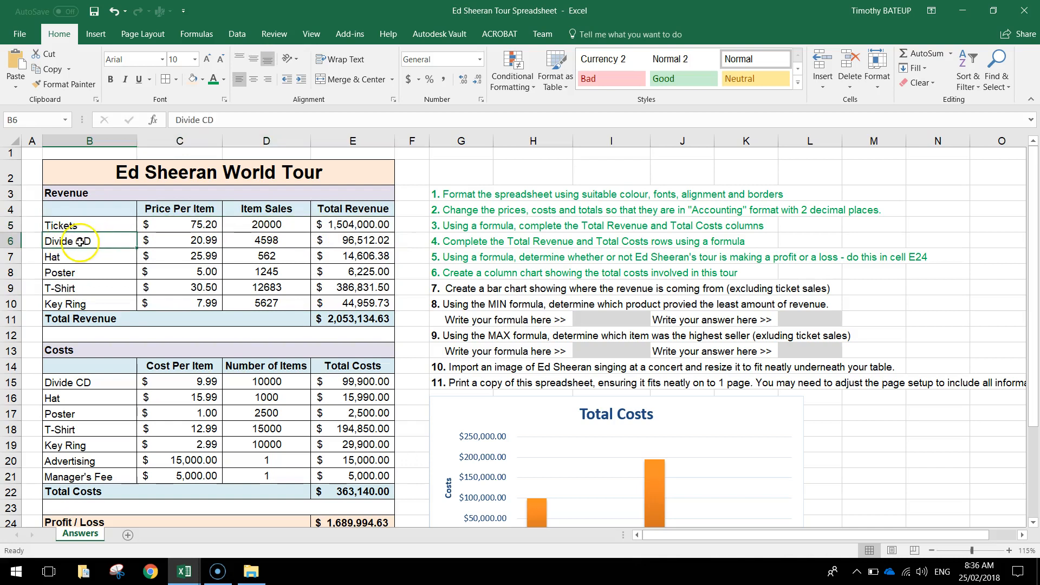
# - Insert a 2-D clustered bar chart from the item names in B6:B10 and their total revenue in E6:E10, excluding tickets
pyautogui.moveTo(78, 242); pyautogui.dragTo(72, 302)
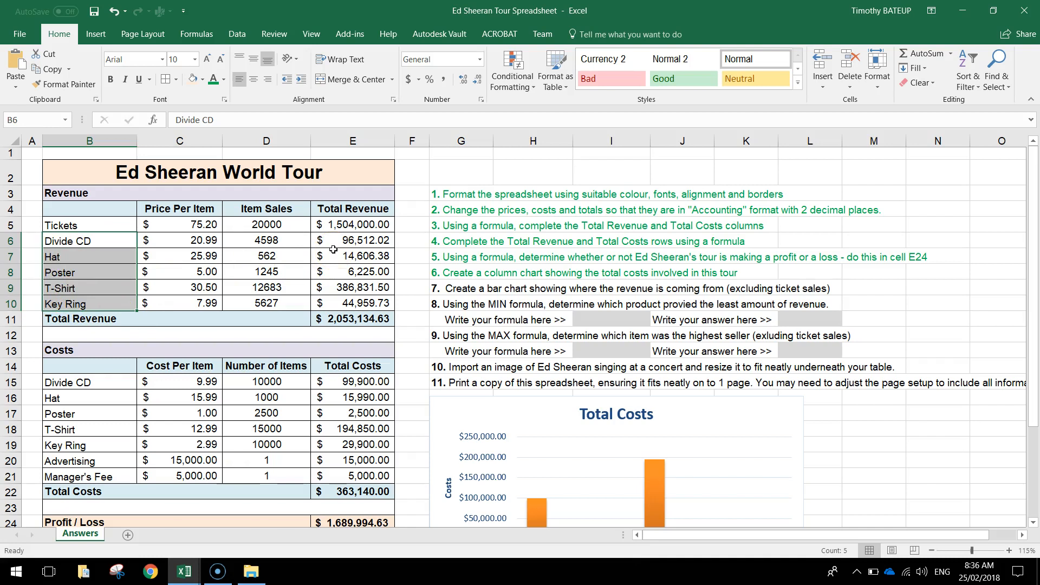
pyautogui.moveTo(335, 244); pyautogui.dragTo(338, 304)
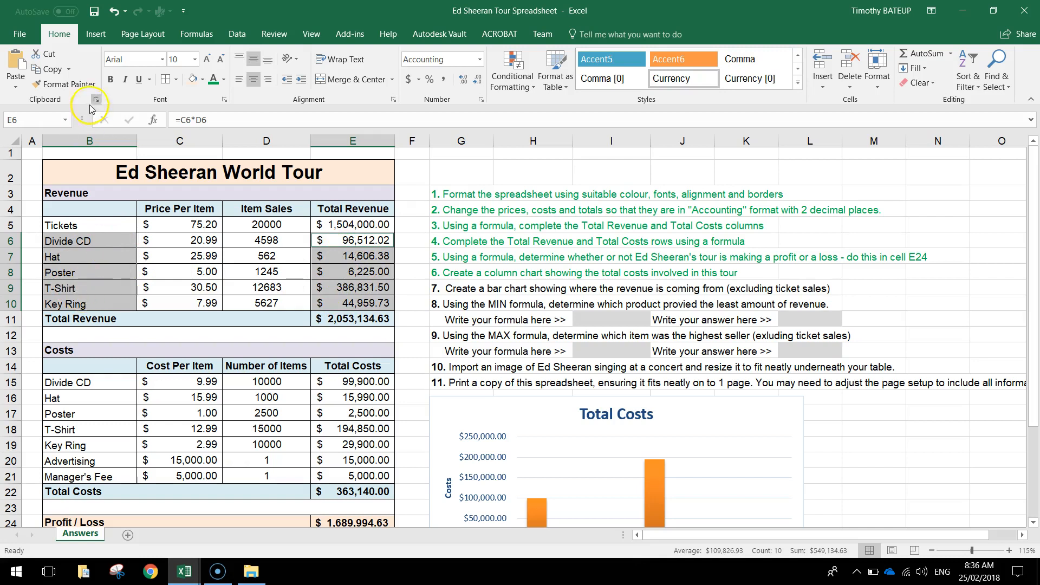
pyautogui.click(101, 33)
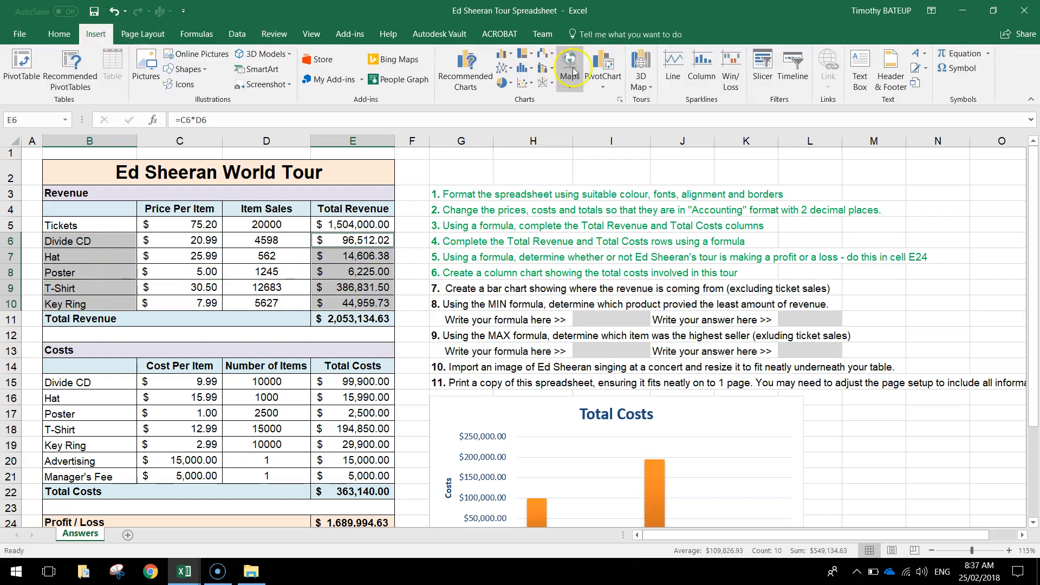
pyautogui.click(504, 54)
pyautogui.click(521, 196)
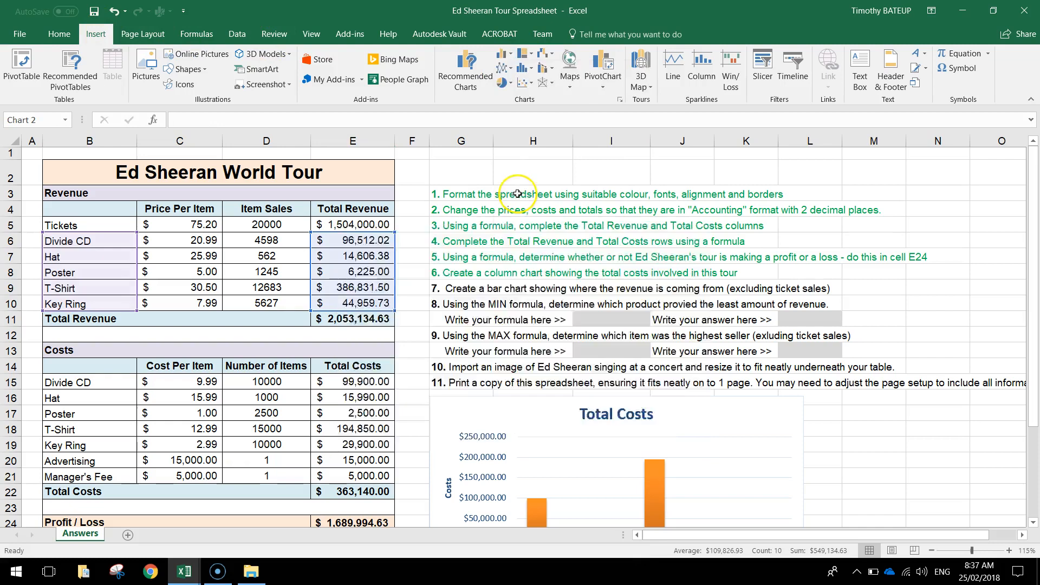
# - Move the bar chart below the instructions, directly to the right of the Total Costs chart
pyautogui.moveTo(363, 236); pyautogui.dragTo(722, 360)
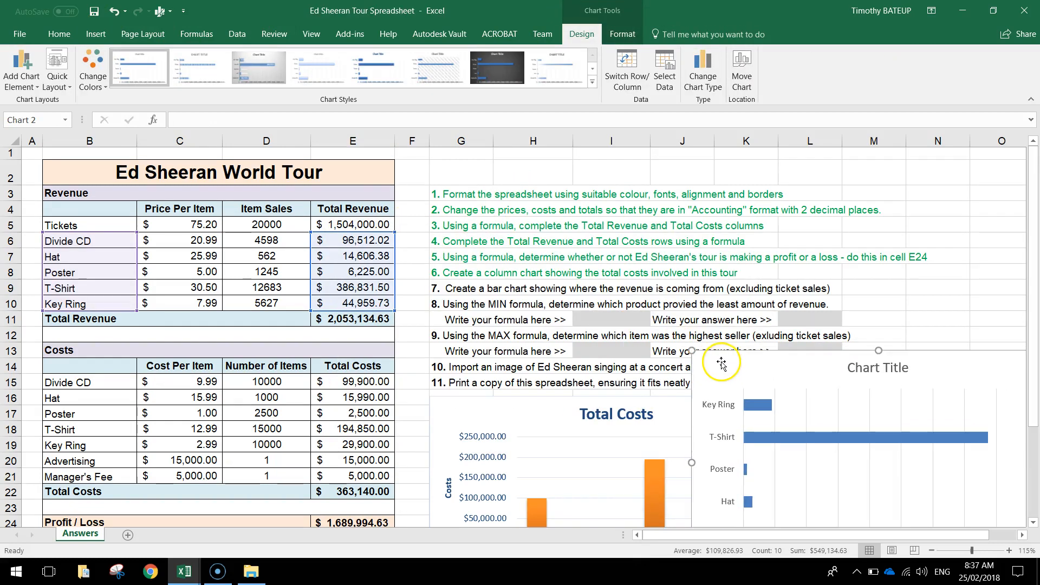
pyautogui.scroll(-2, 721, 361)
pyautogui.scroll(-1, 716, 355)
pyautogui.moveTo(662, 335); pyautogui.dragTo(767, 376)
pyautogui.scroll(-1, 768, 378)
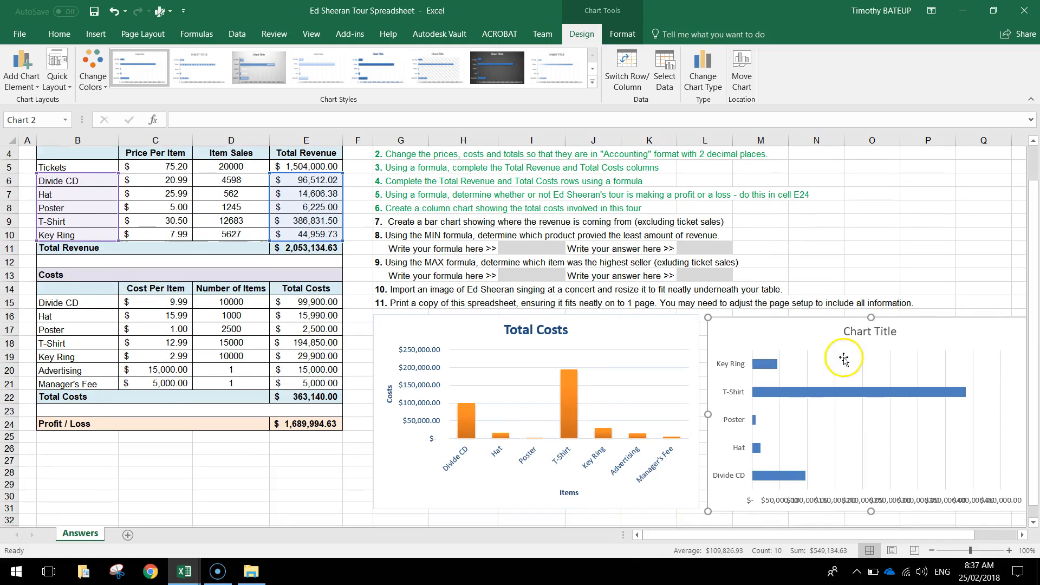
# - Set the bar chart's title to "Total Revenue"
pyautogui.click(864, 332)
pyautogui.tripleClick(859, 332)
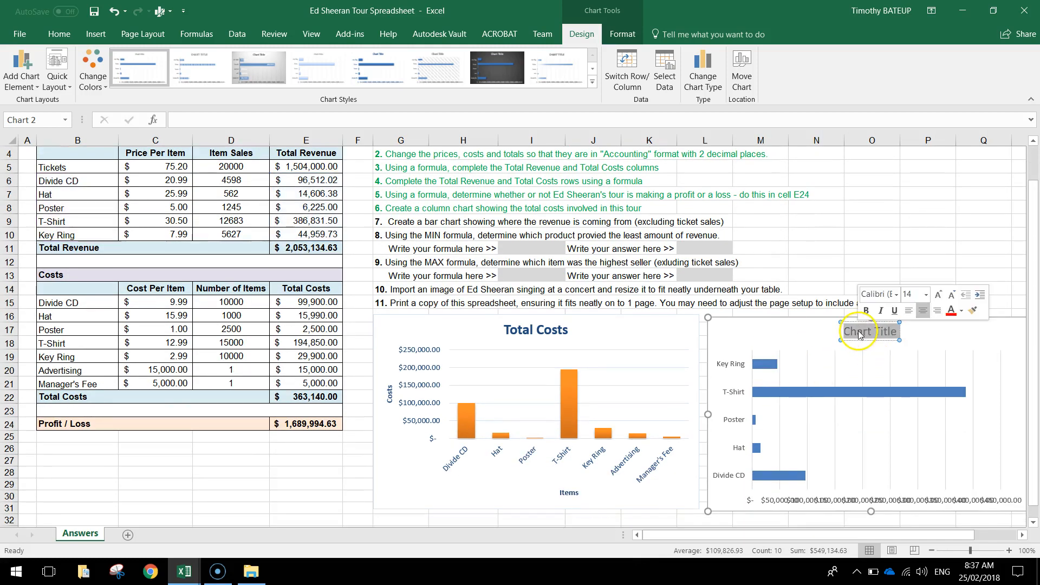
pyautogui.write('Total Revenue')
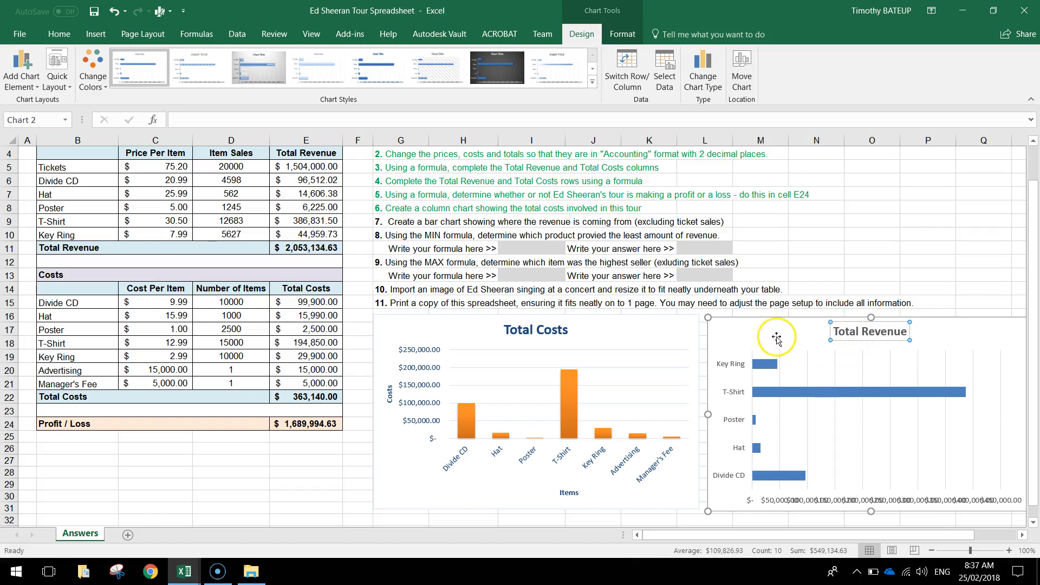
pyautogui.click(859, 453)
# - Widen the Total Revenue chart until its currency axis labels no longer overlap and place it just right of the Total Costs chart
pyautogui.scroll(-1, 857, 449)
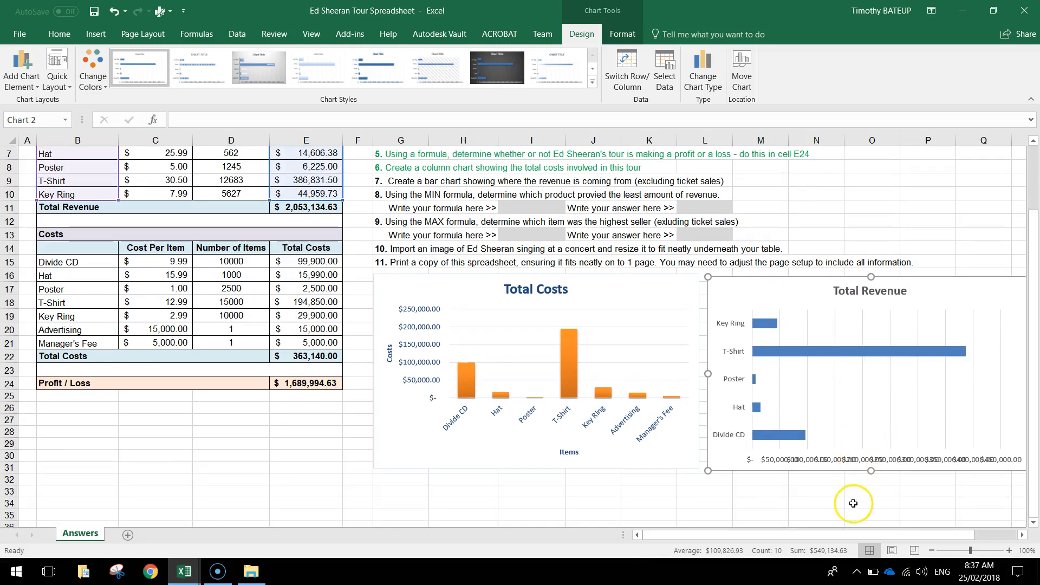
pyautogui.moveTo(790, 534); pyautogui.dragTo(825, 533)
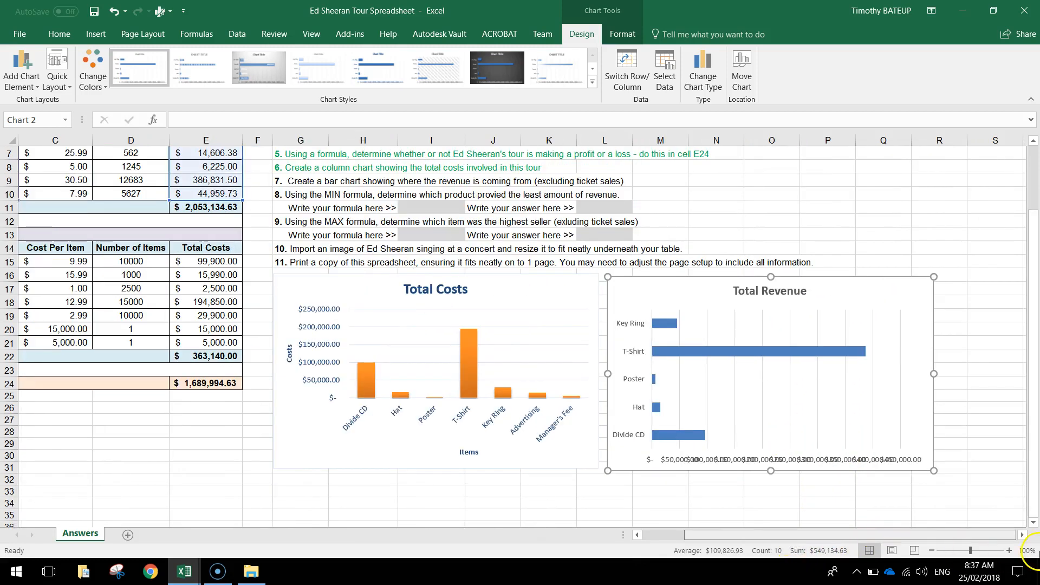
pyautogui.moveTo(934, 374); pyautogui.dragTo(1024, 374)
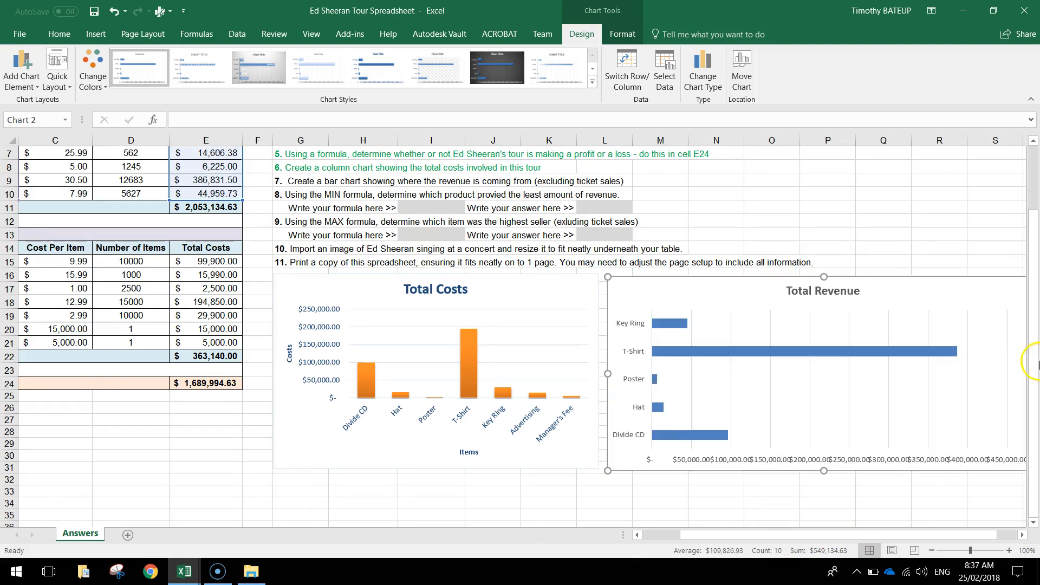
pyautogui.moveTo(601, 373); pyautogui.dragTo(329, 401)
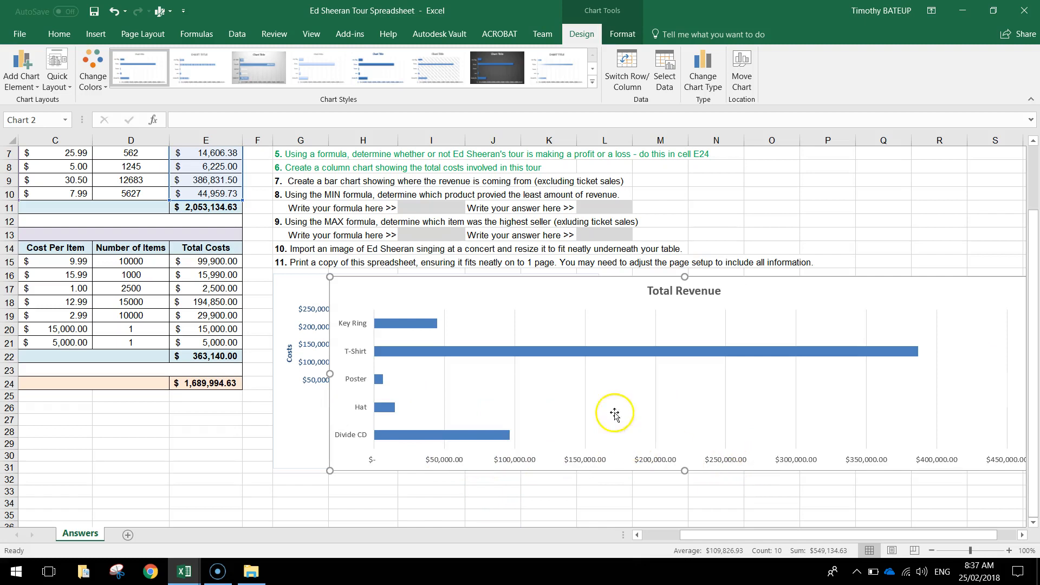
pyautogui.moveTo(332, 371); pyautogui.dragTo(417, 374)
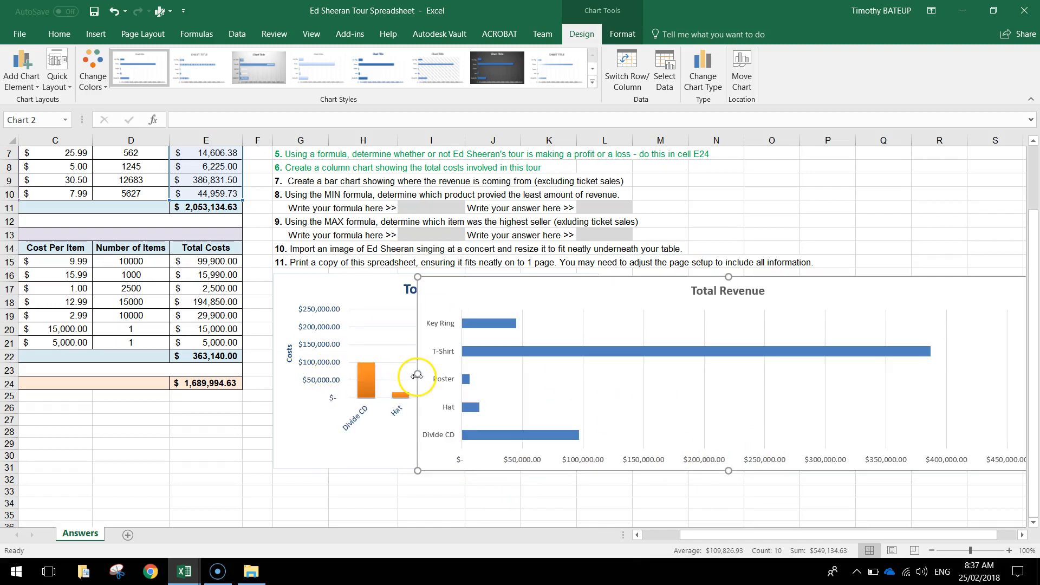
pyautogui.moveTo(526, 302); pyautogui.dragTo(628, 302)
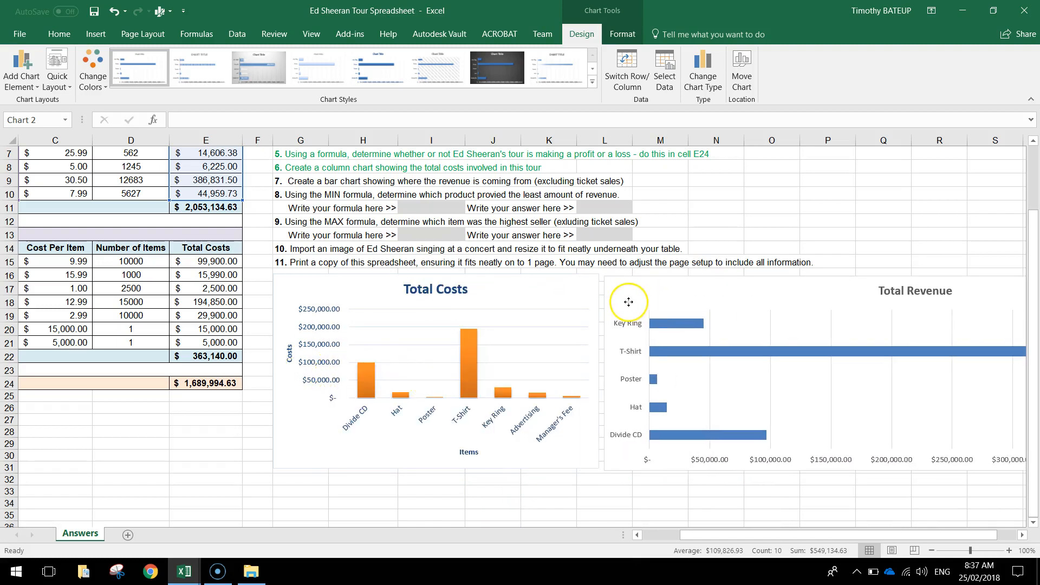
pyautogui.click(665, 301)
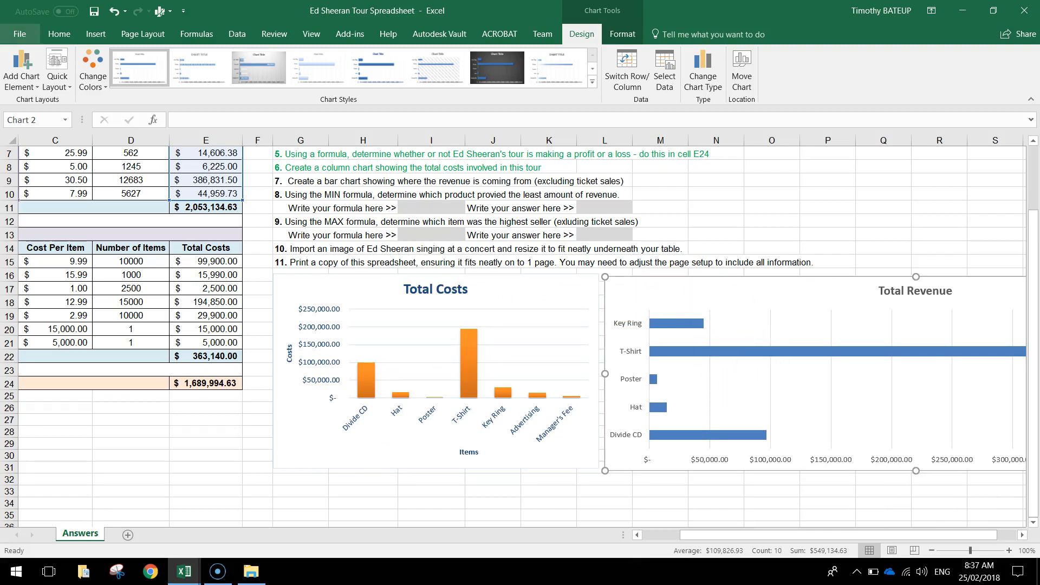
# - Add a horizontal axis title reading "Revenue" to the Total Revenue chart
pyautogui.click(22, 76)
pyautogui.moveTo(41, 115)
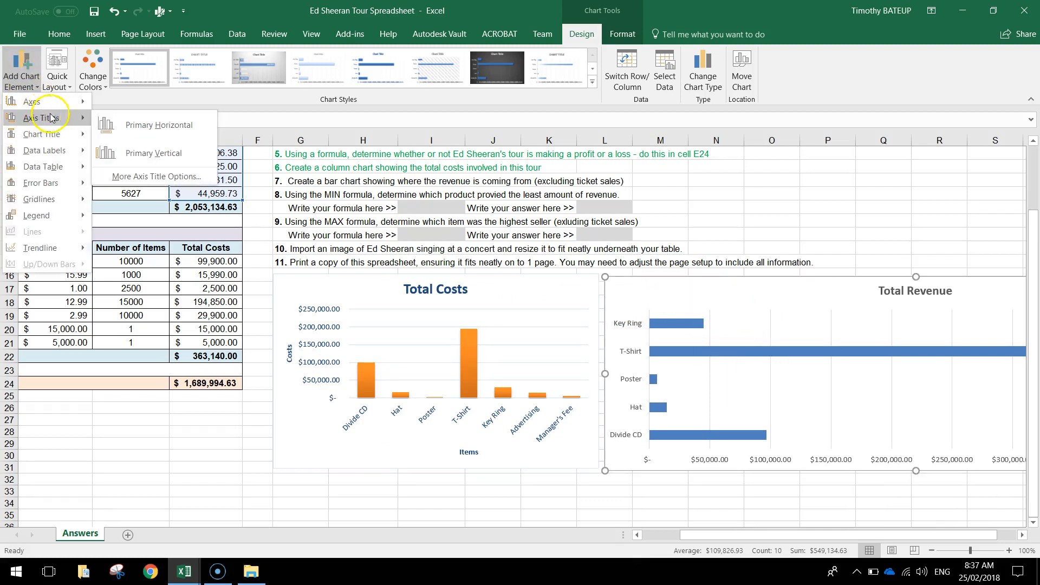
pyautogui.click(144, 118)
pyautogui.doubleClick(914, 453)
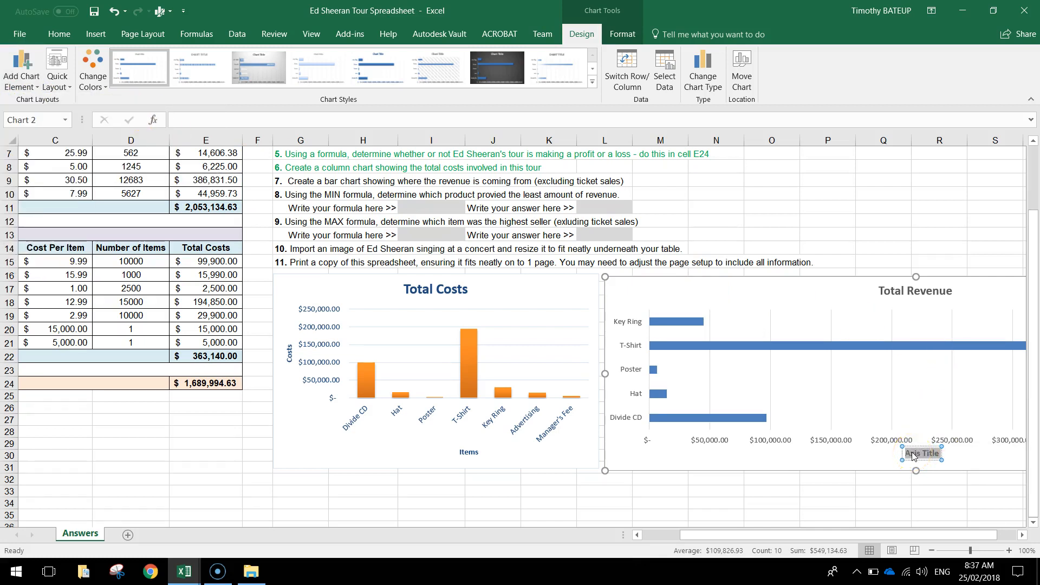
pyautogui.write('Revenue')
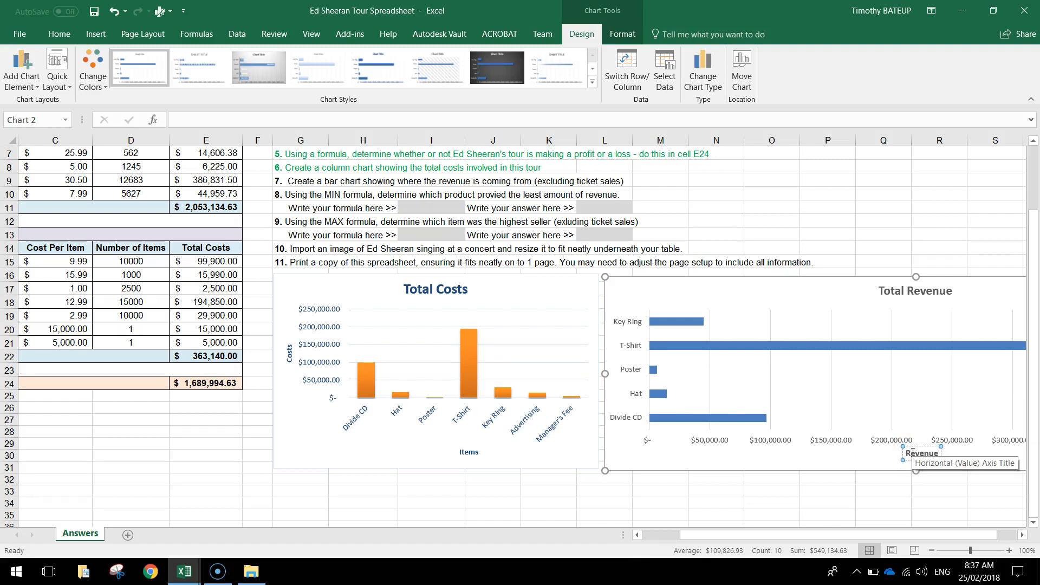
# - Add a vertical axis title reading "Items Sold" to the Total Revenue chart
pyautogui.click(21, 71)
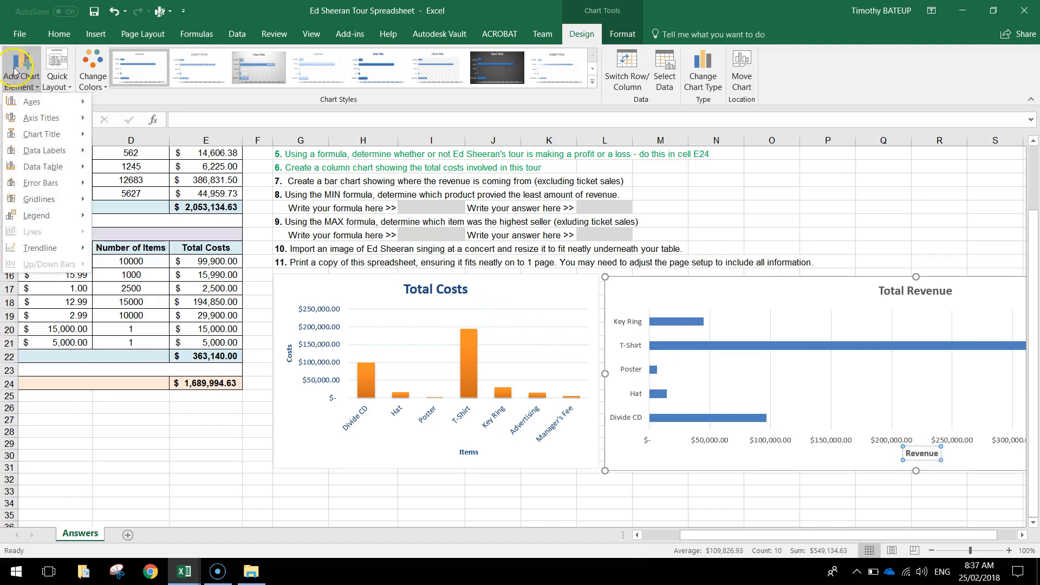
pyautogui.moveTo(32, 119)
pyautogui.click(163, 143)
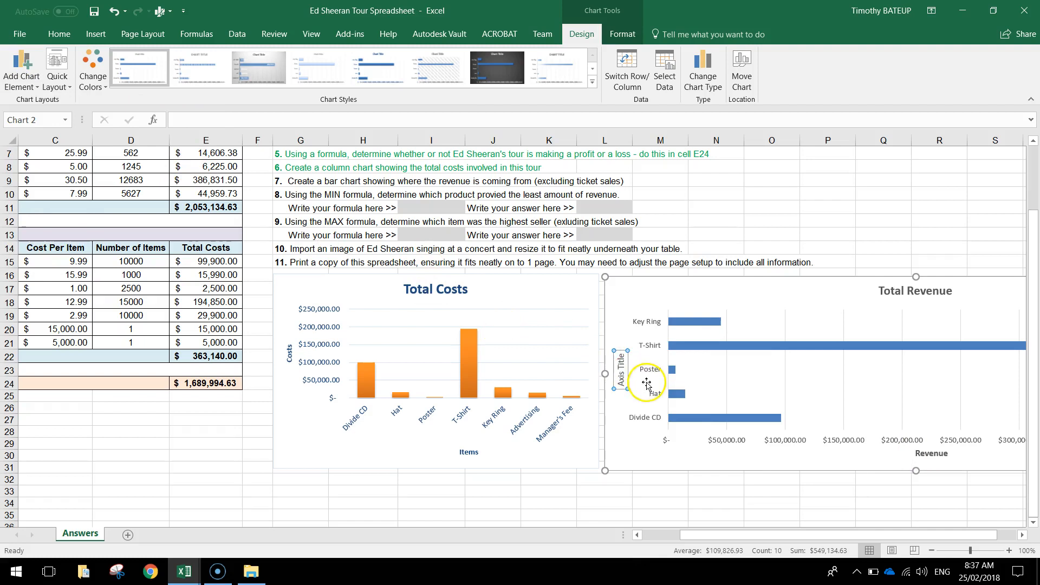
pyautogui.tripleClick(623, 373)
pyautogui.write('Items Sold')
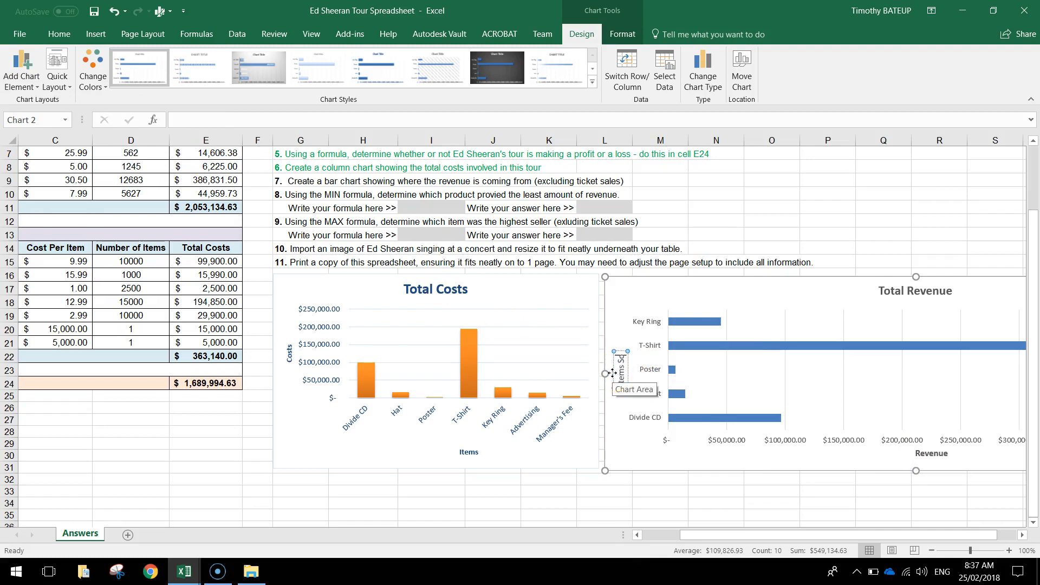
# - Finish editing the Total Revenue chart's vertical axis title and colour the task 7 instruction in G9 green
pyautogui.click(621, 454)
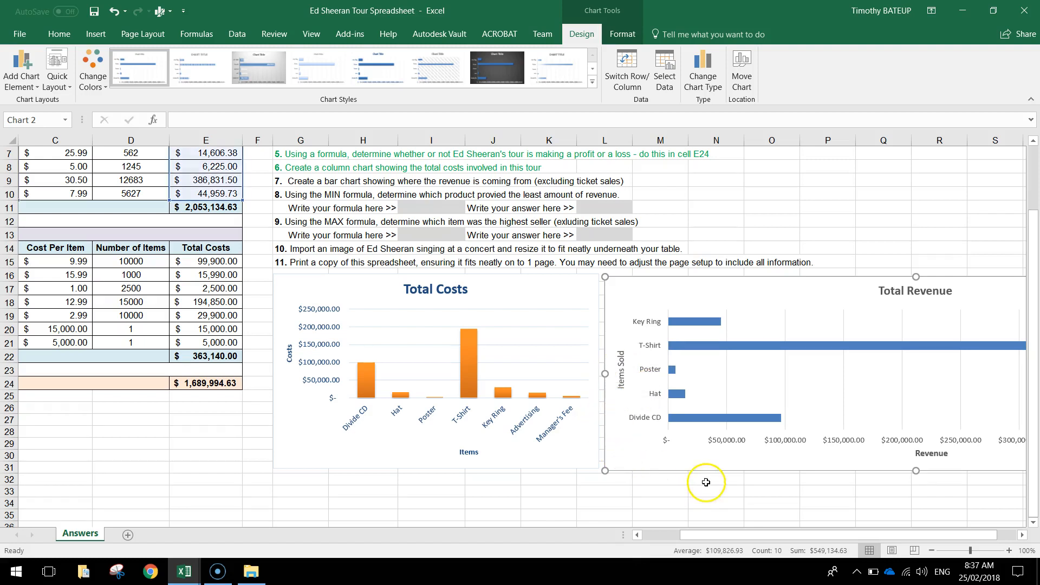
pyautogui.moveTo(797, 536); pyautogui.dragTo(864, 538)
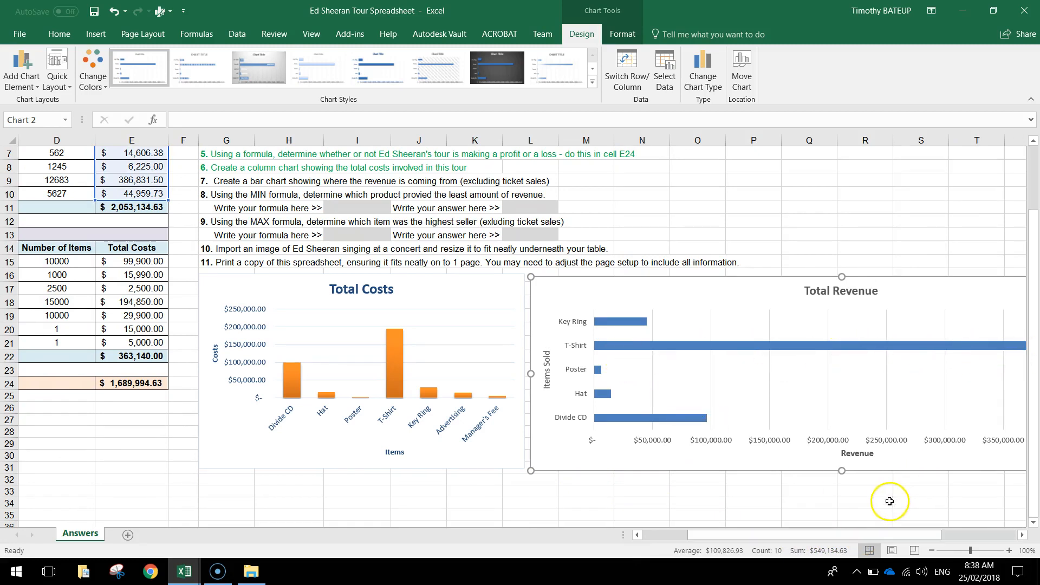
pyautogui.moveTo(881, 535); pyautogui.dragTo(836, 534)
pyautogui.scroll(2, 354, 334)
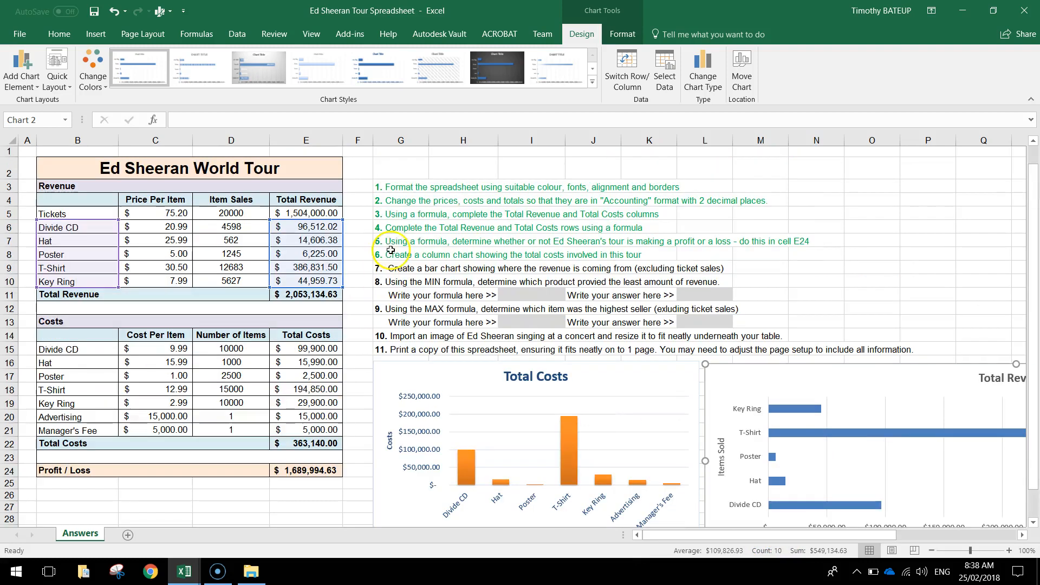
pyautogui.click(390, 268)
pyautogui.click(213, 79)
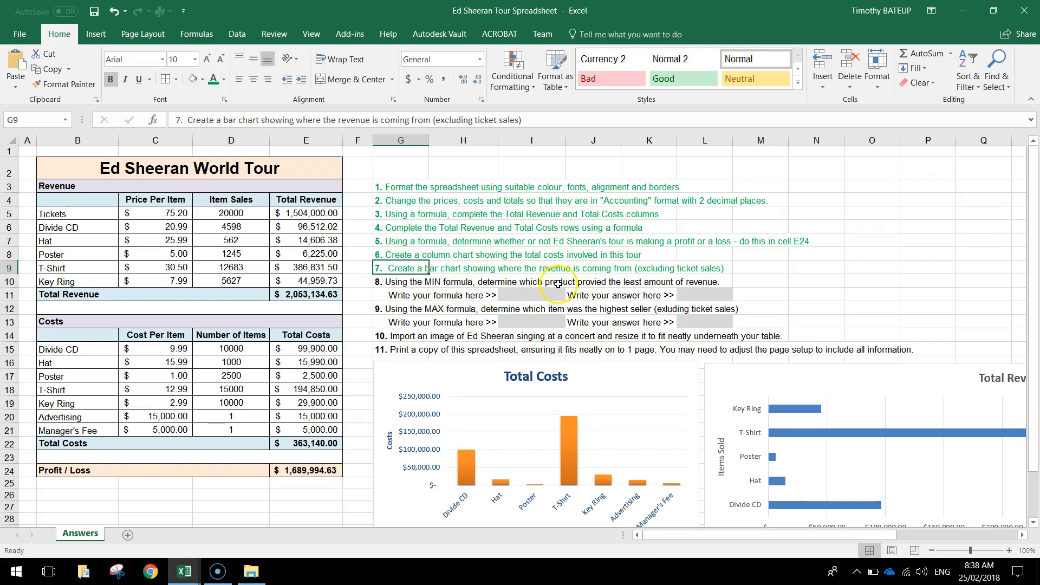
# - Enter the formula =MIN(E5:E10) in the task 8 formula cell I11 to find the lowest total revenue
pyautogui.scroll(-1, 412, 262)
pyautogui.scroll(2, 407, 259)
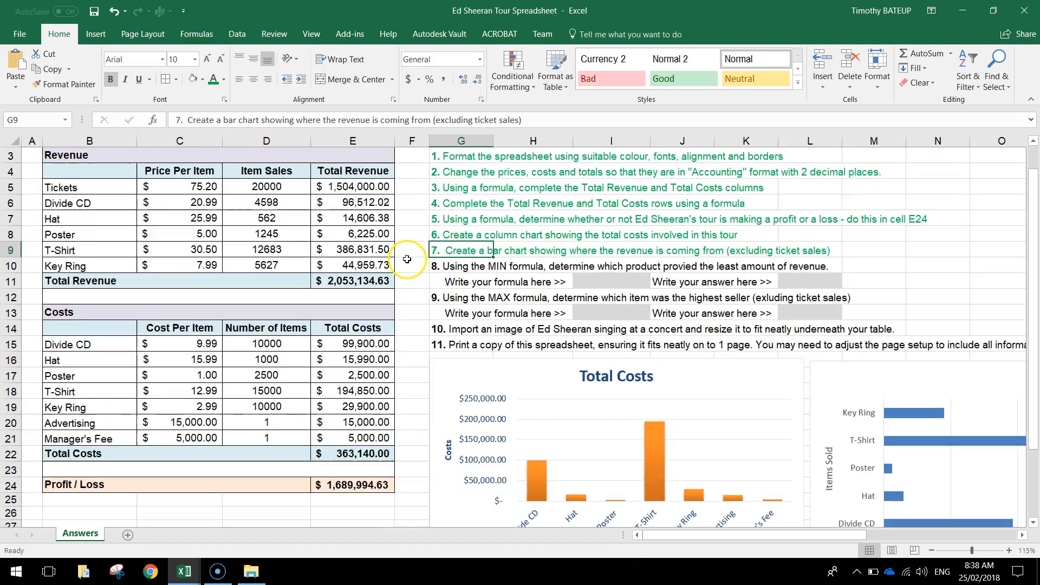
pyautogui.scroll(1, 407, 259)
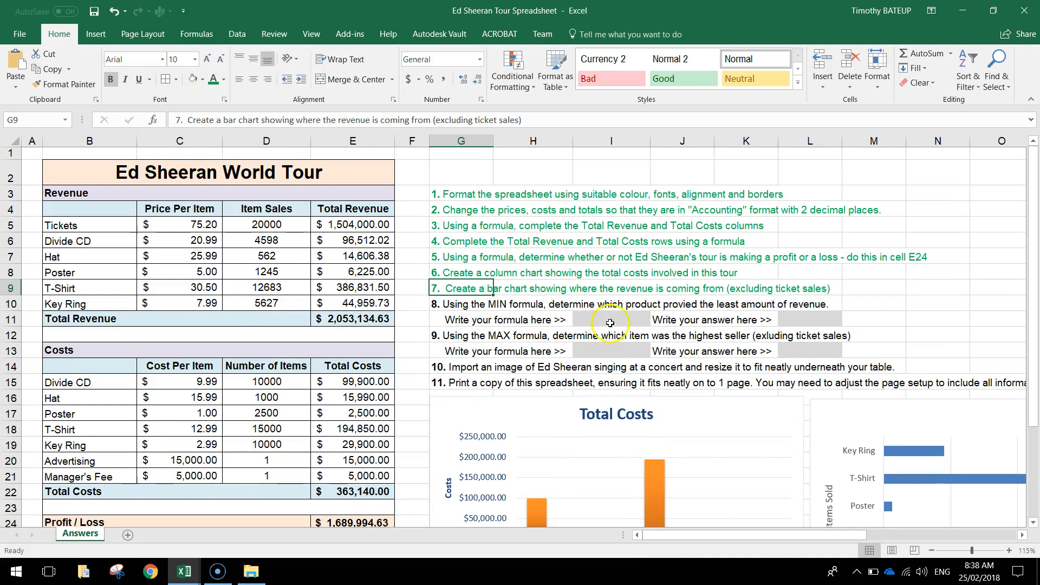
pyautogui.click(596, 320)
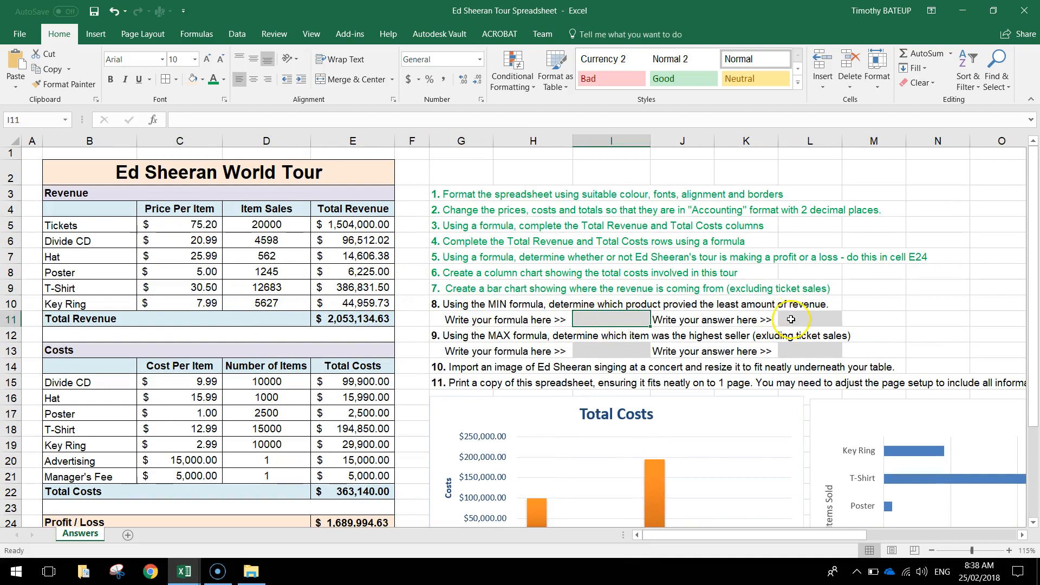
pyautogui.click(808, 319)
pyautogui.click(615, 320)
pyautogui.write('=mi')
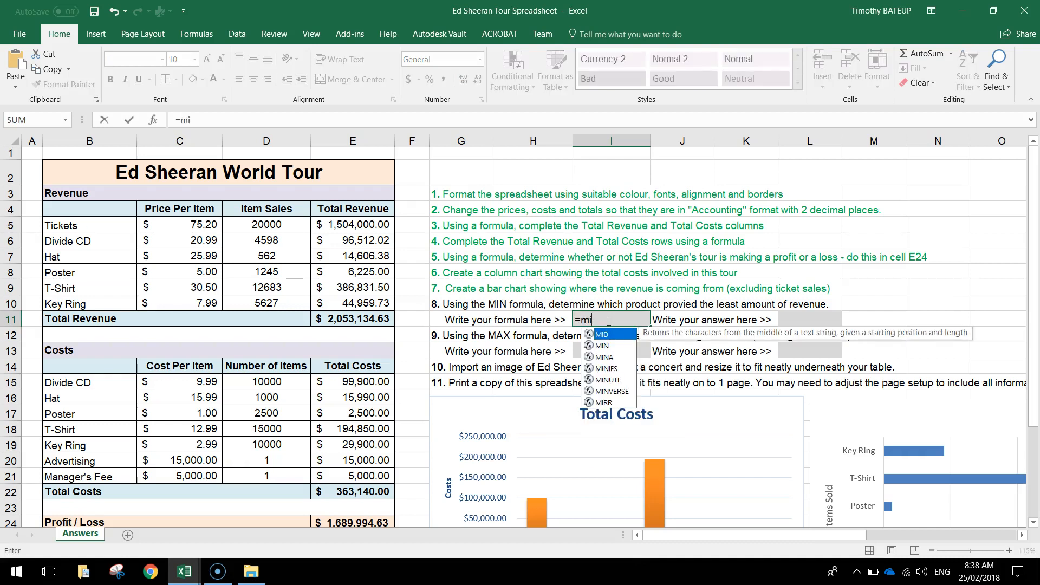
pyautogui.write('n')
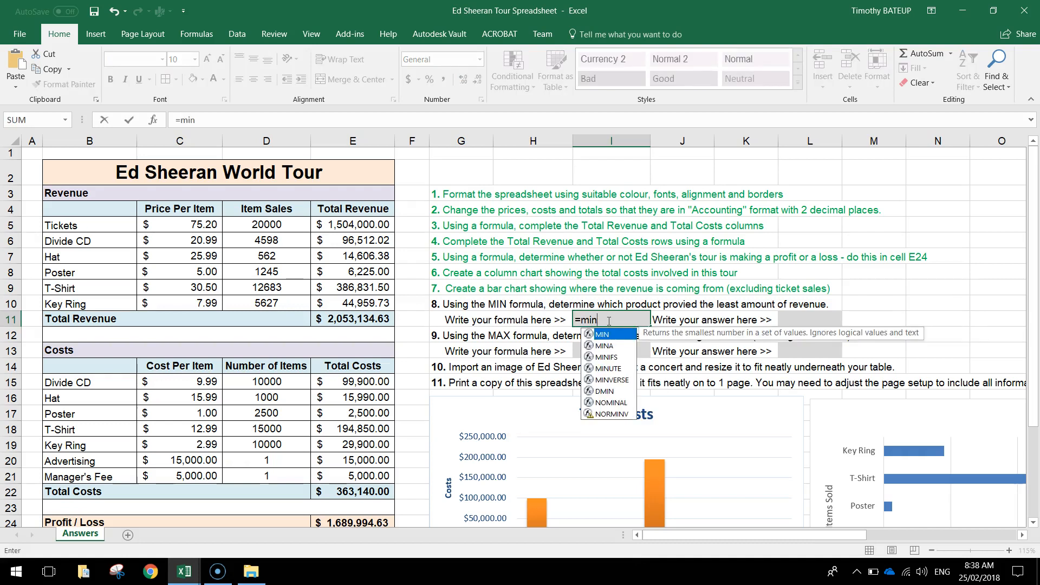
pyautogui.write('(')
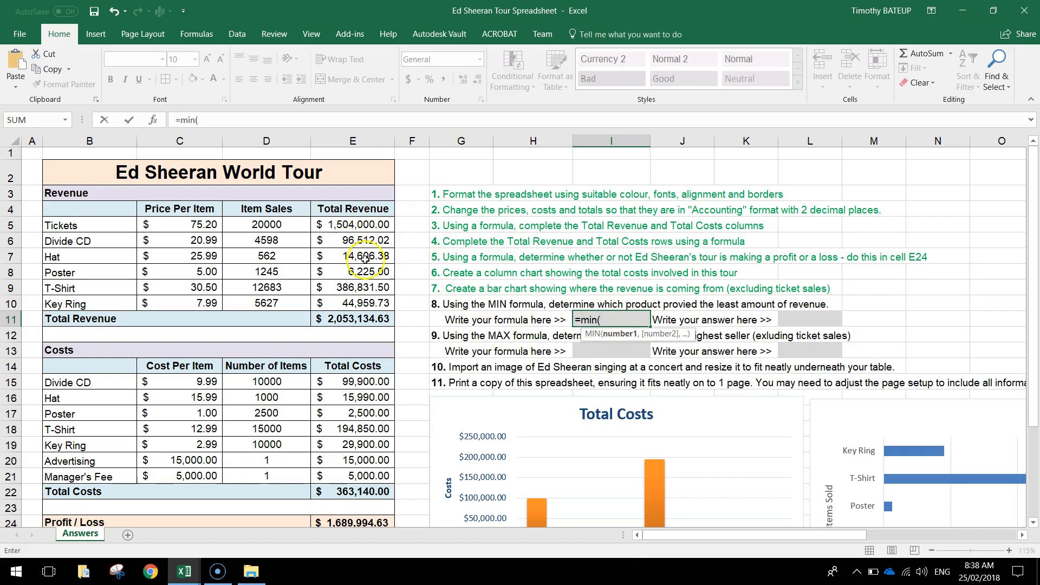
pyautogui.moveTo(339, 224); pyautogui.dragTo(348, 303)
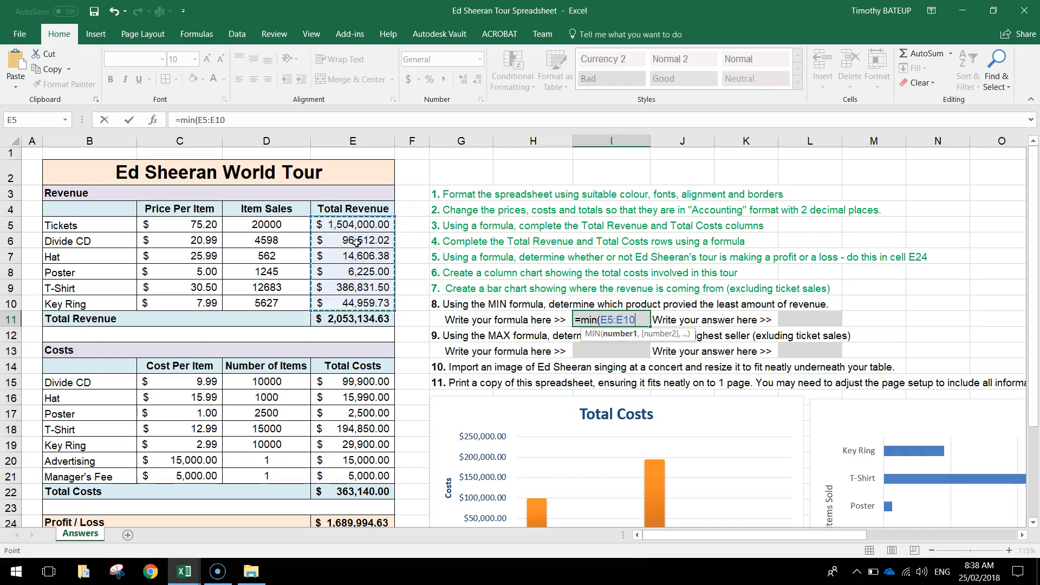
pyautogui.write(')')
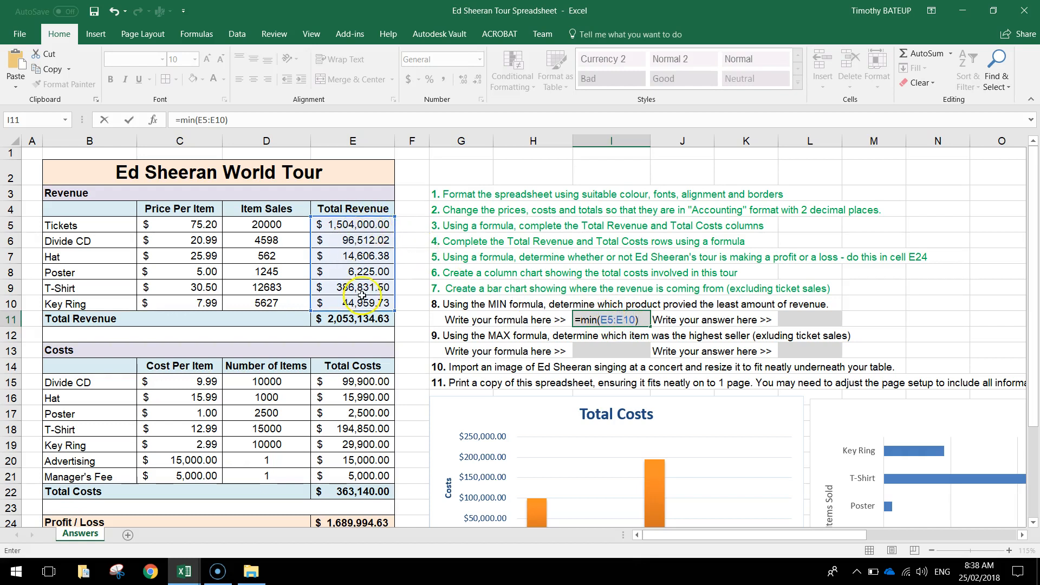
pyautogui.press('Return')
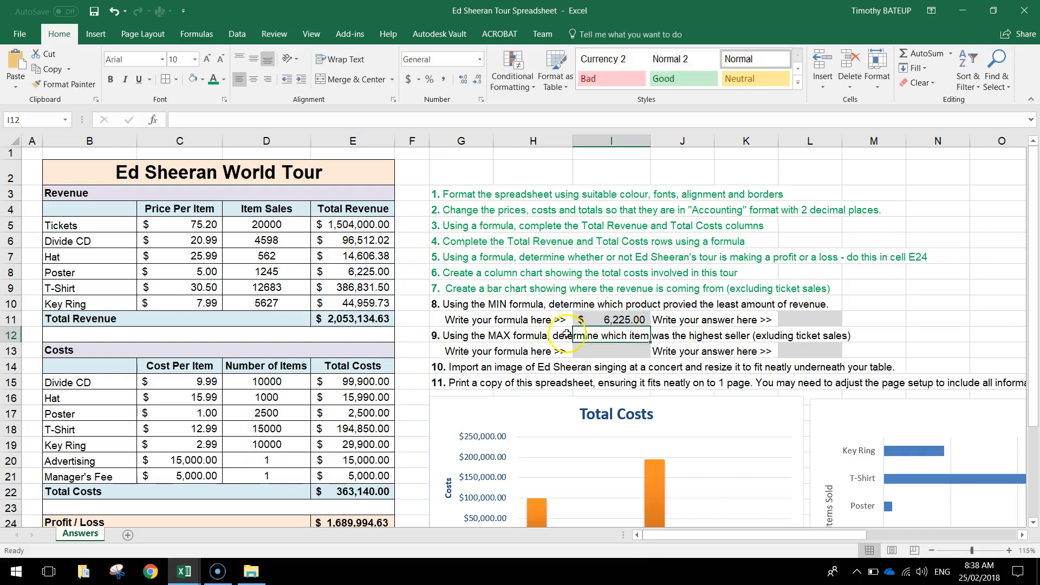
# - Enter "Posters" as the task 8 answer in L11 and colour the task 8 instruction in G10 green
pyautogui.click(622, 320)
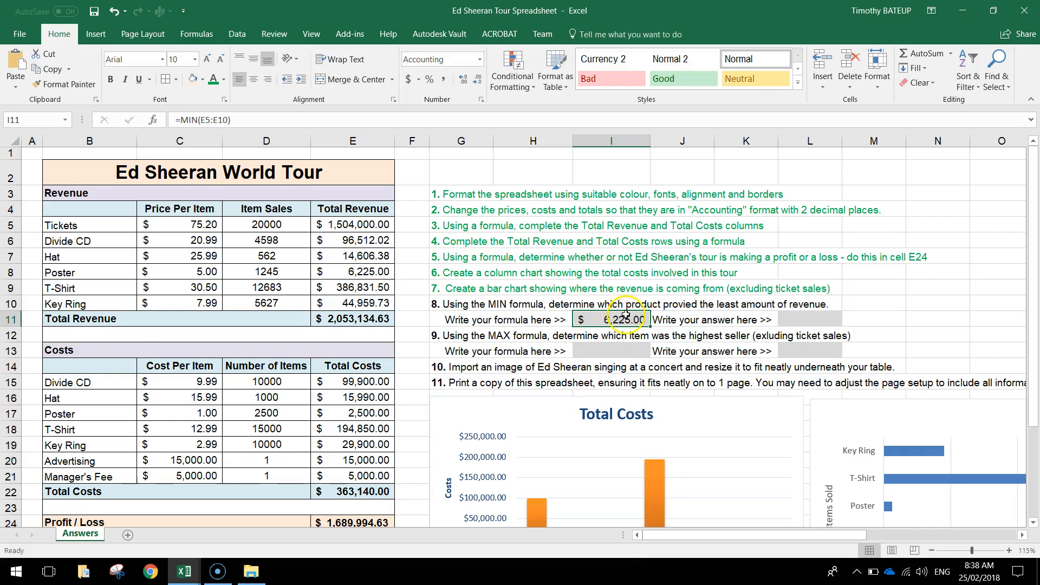
pyautogui.moveTo(377, 272); pyautogui.dragTo(105, 272)
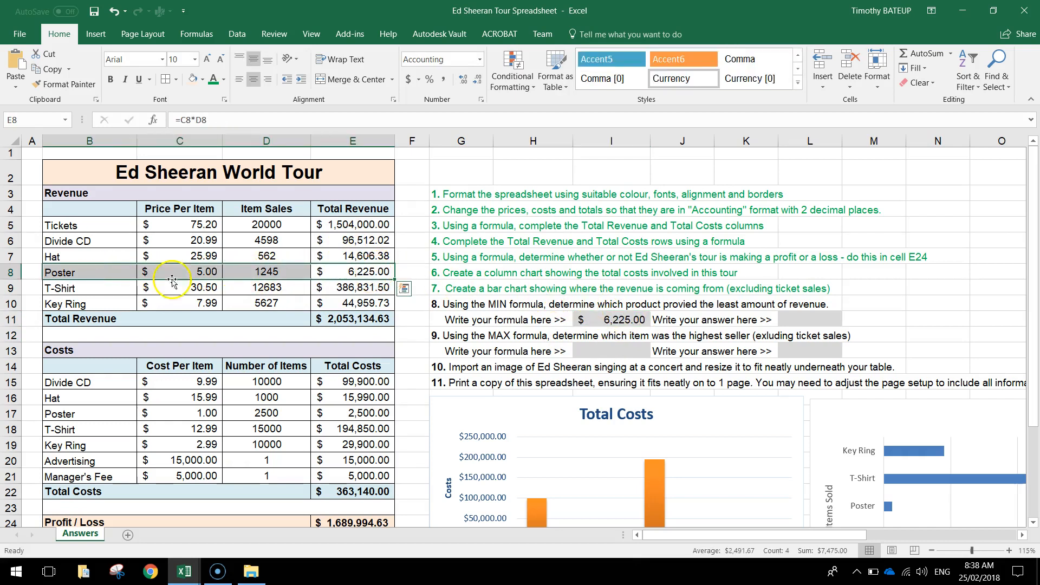
pyautogui.click(807, 315)
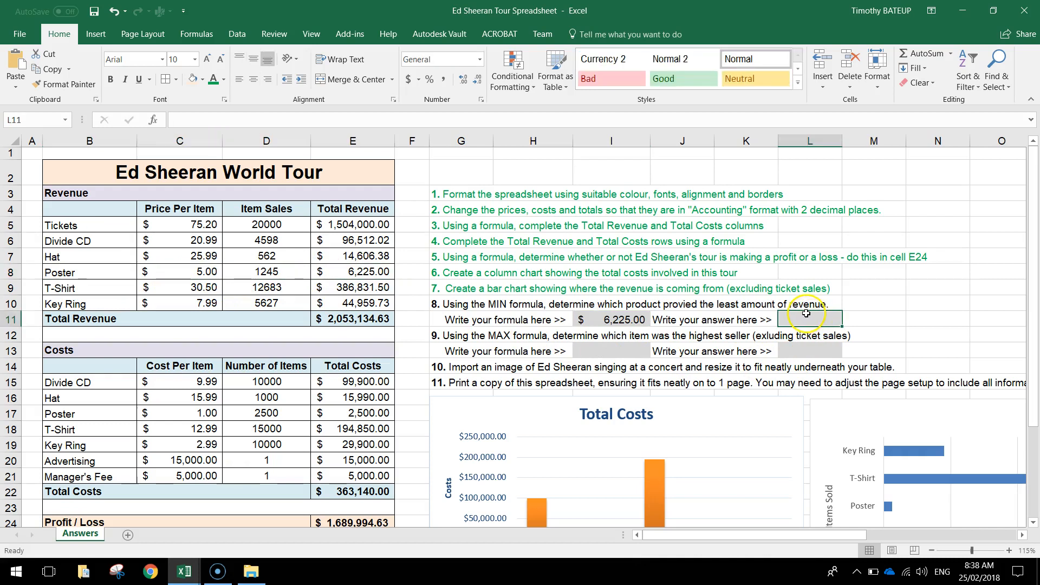
pyautogui.write('Posters')
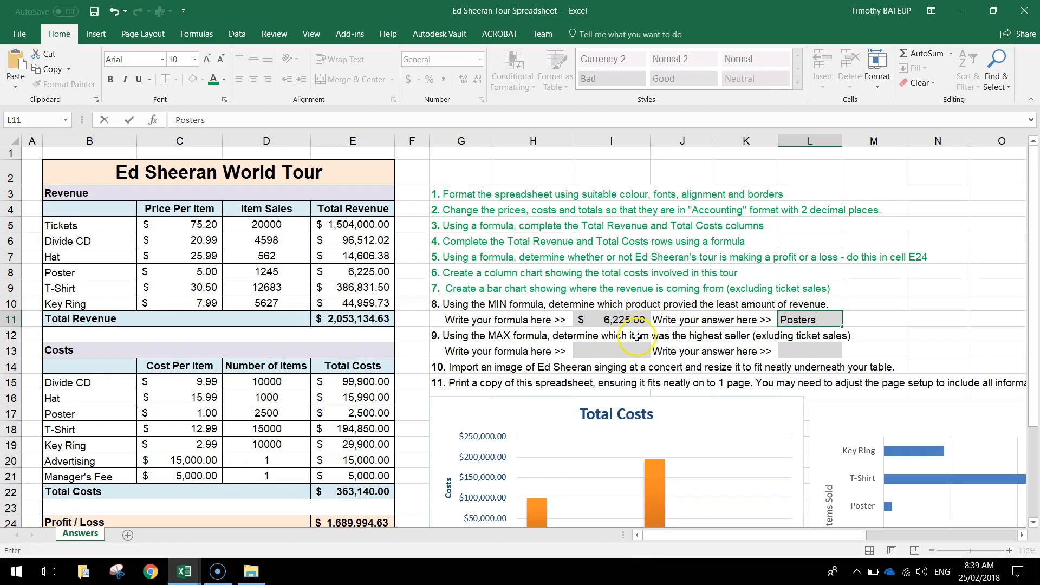
pyautogui.click(460, 304)
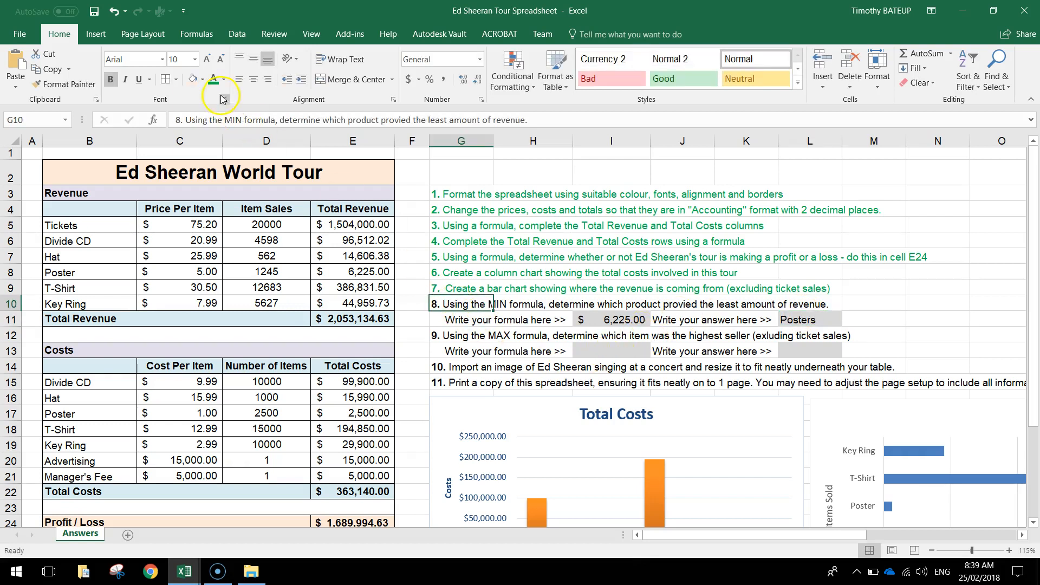
# - Enter the formula =MAX(E6:E10) in the task 9 formula cell I13, leaving out the ticket revenue
pyautogui.click(440, 336)
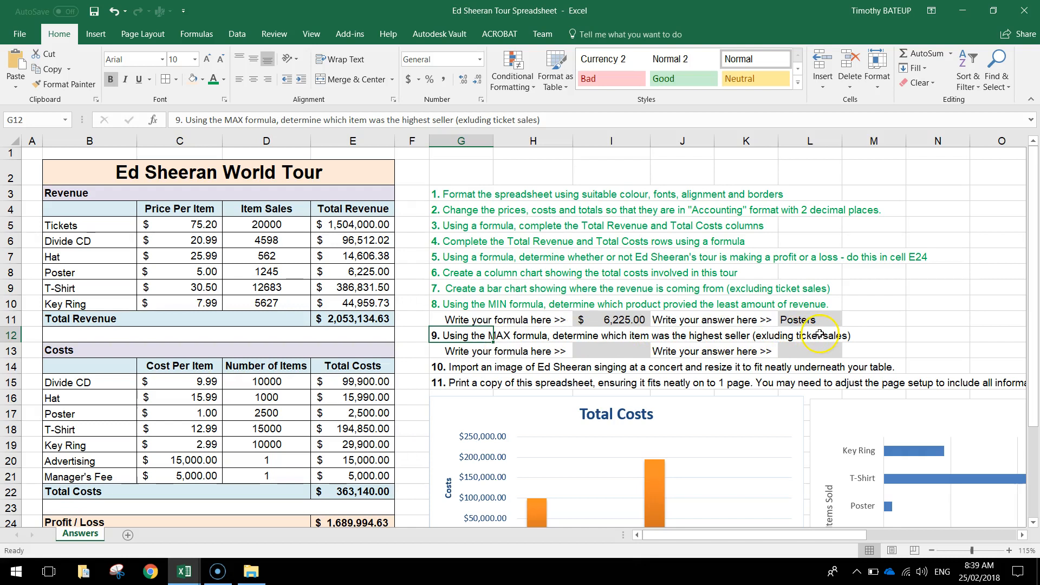
pyautogui.click(618, 353)
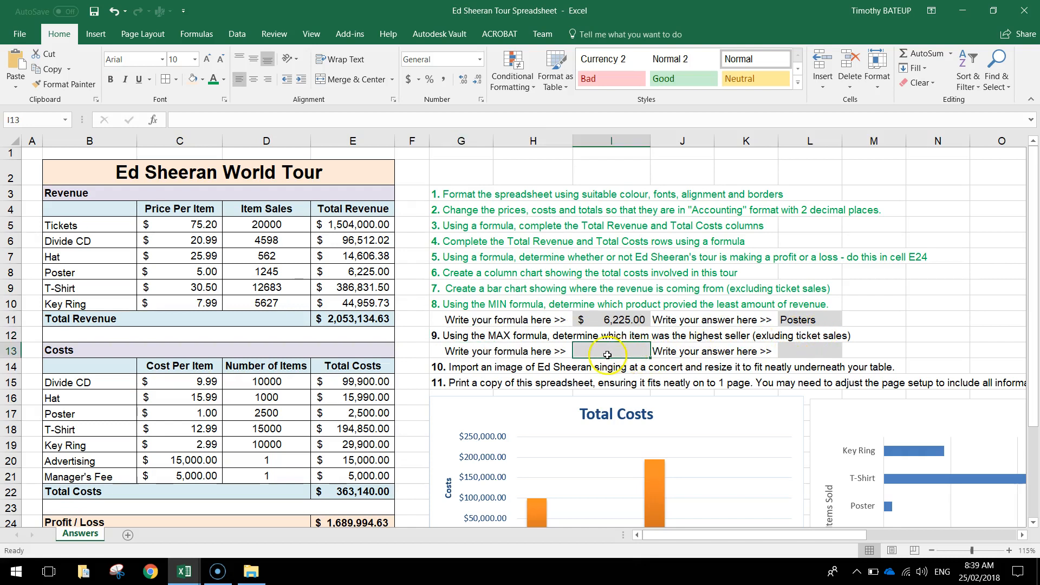
pyautogui.write('=')
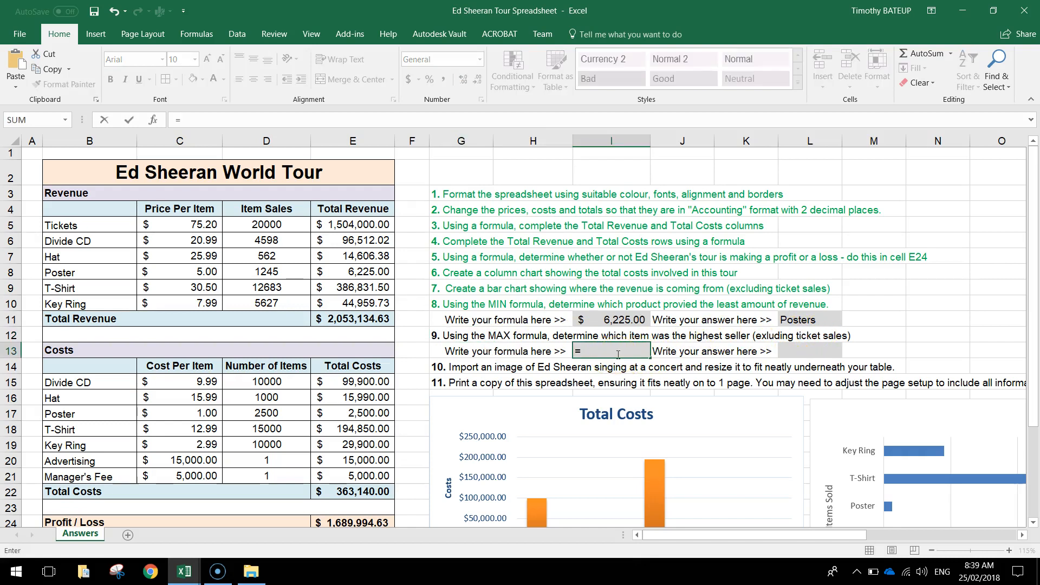
pyautogui.write('m')
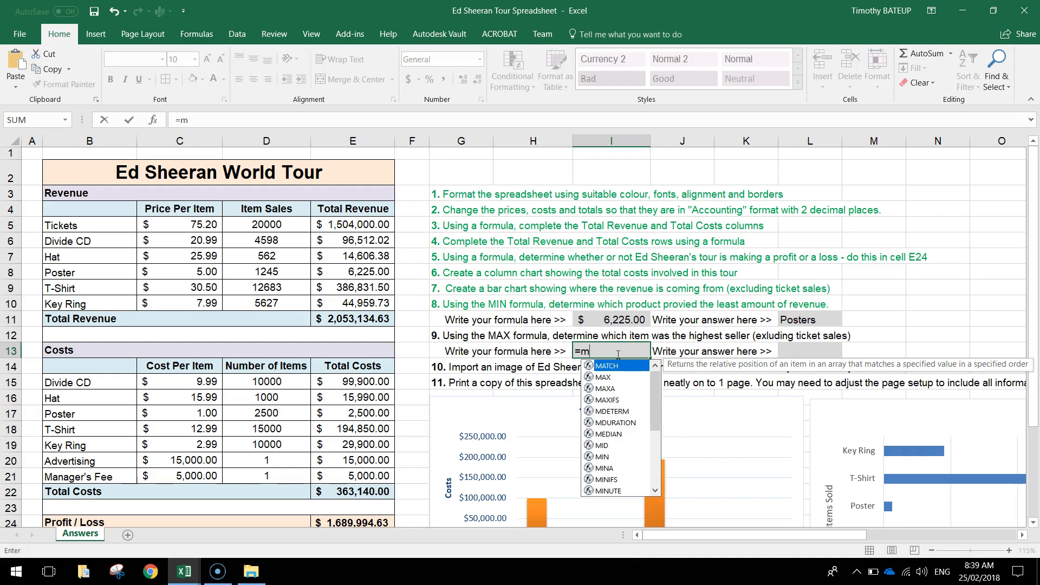
pyautogui.write('ax')
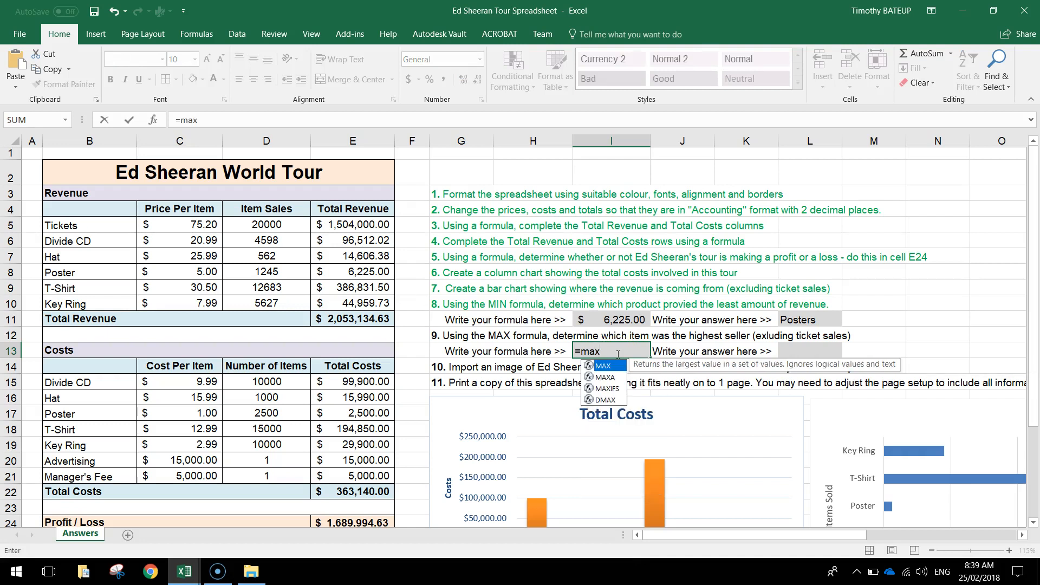
pyautogui.write('(')
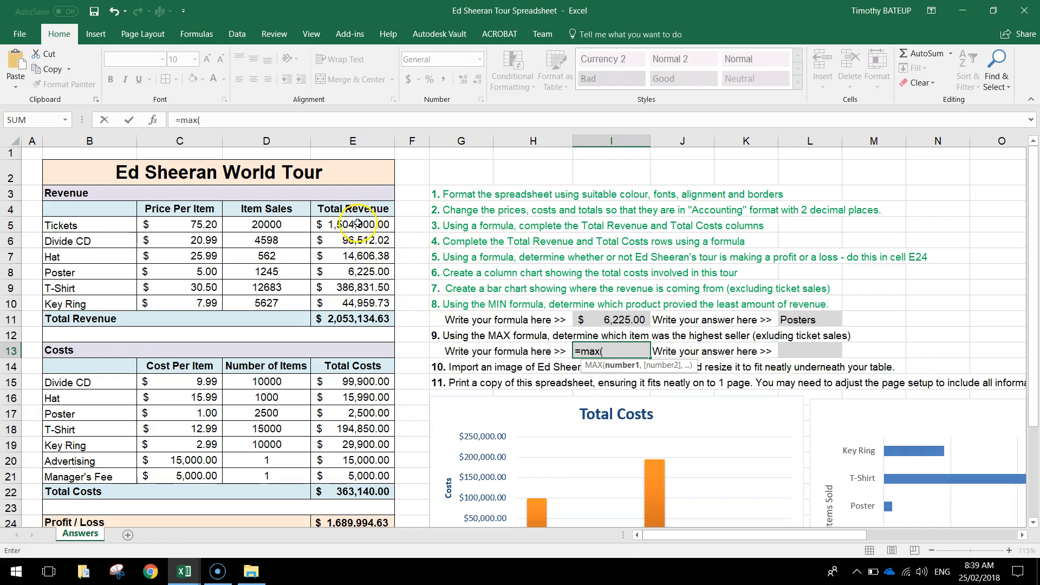
pyautogui.moveTo(350, 240); pyautogui.dragTo(355, 301)
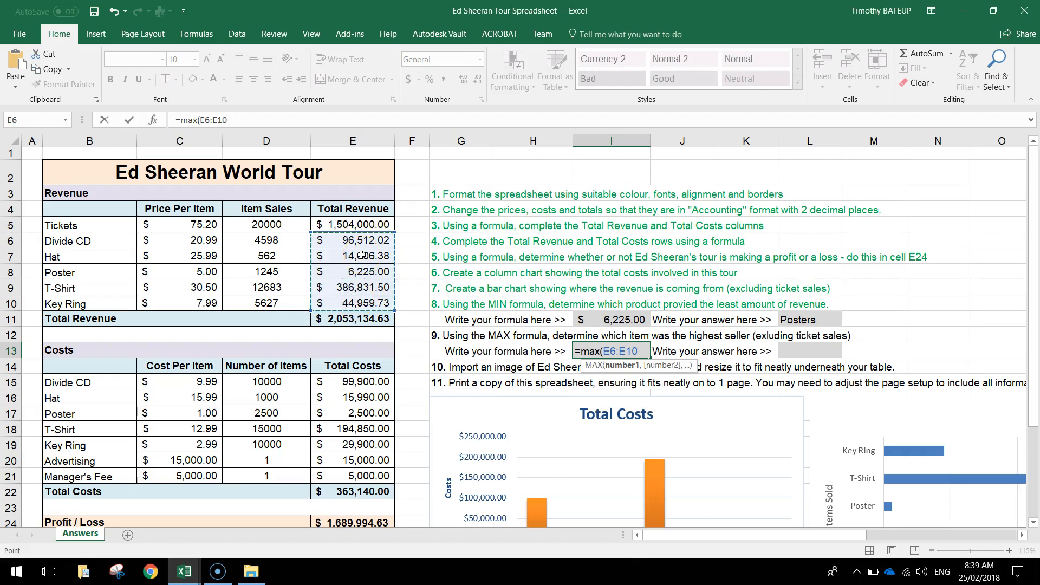
pyautogui.write(')')
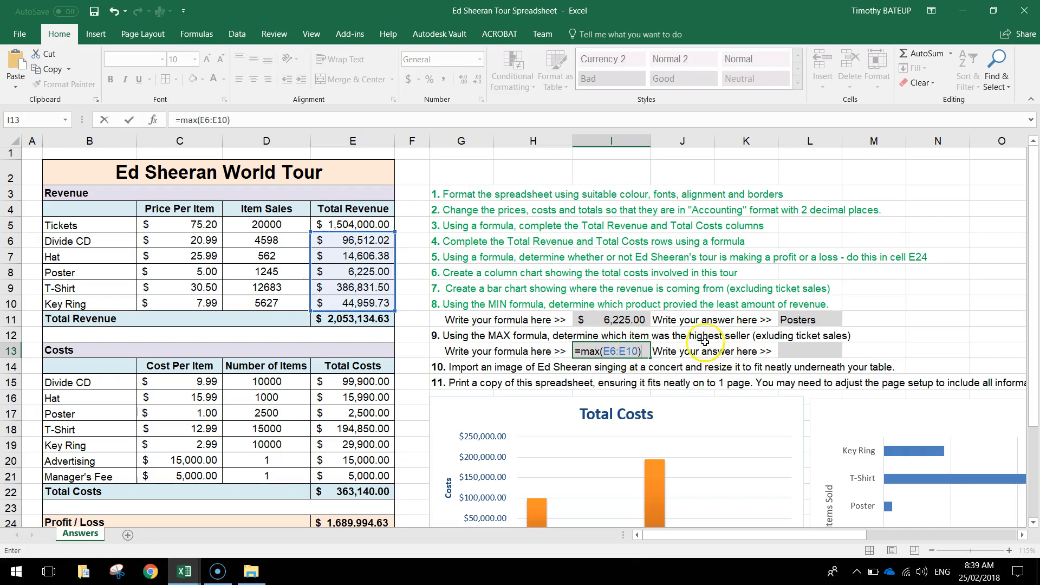
pyautogui.press('Return')
# - Enter "T-Shirts" as the task 9 answer in L13 and colour the task 9 instruction in G12 green
pyautogui.click(619, 351)
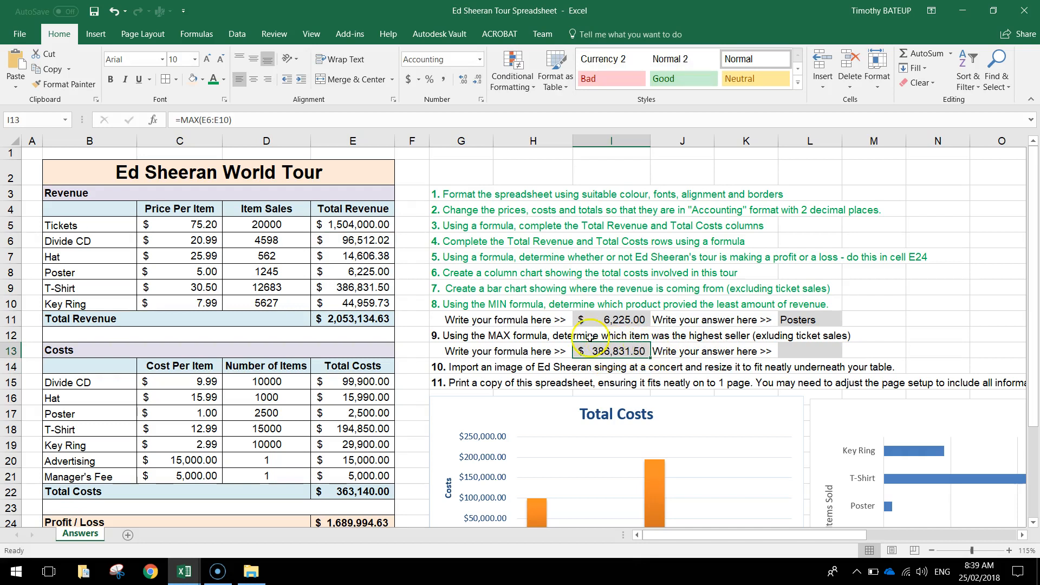
pyautogui.moveTo(352, 288); pyautogui.dragTo(70, 288)
pyautogui.click(825, 350)
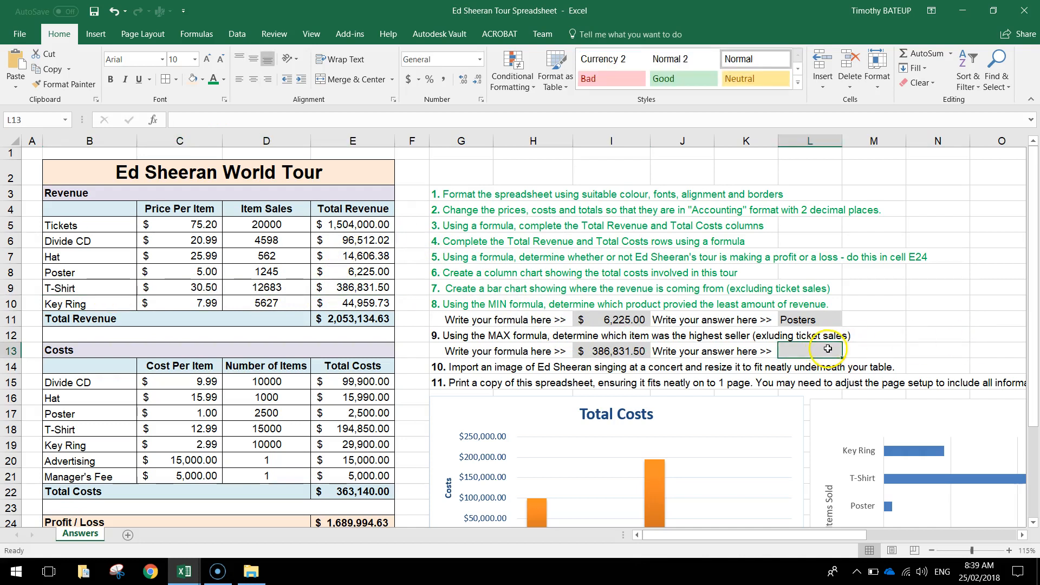
pyautogui.write('T-Shirt')
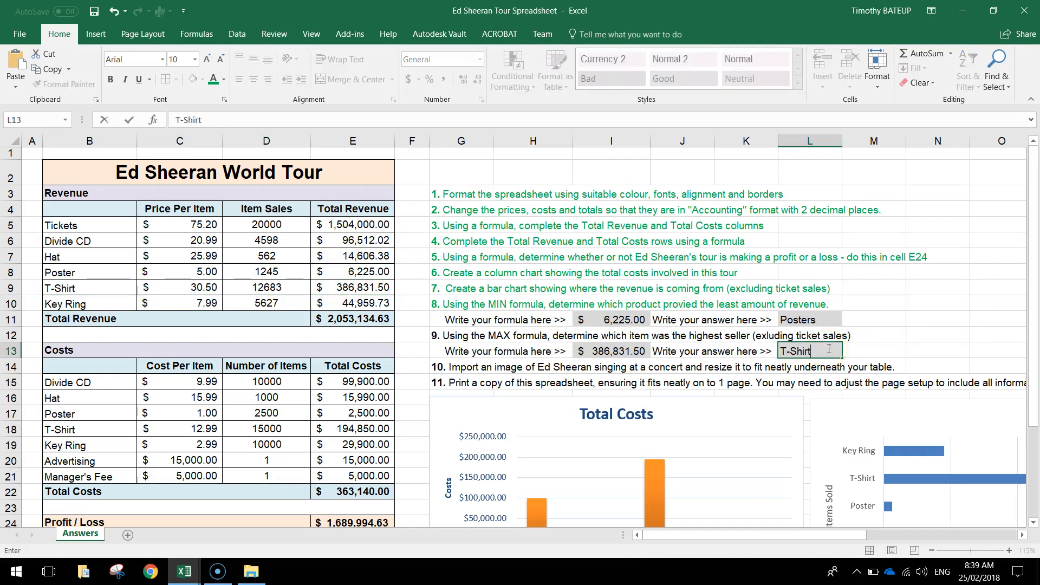
pyautogui.write('s')
pyautogui.press('Return')
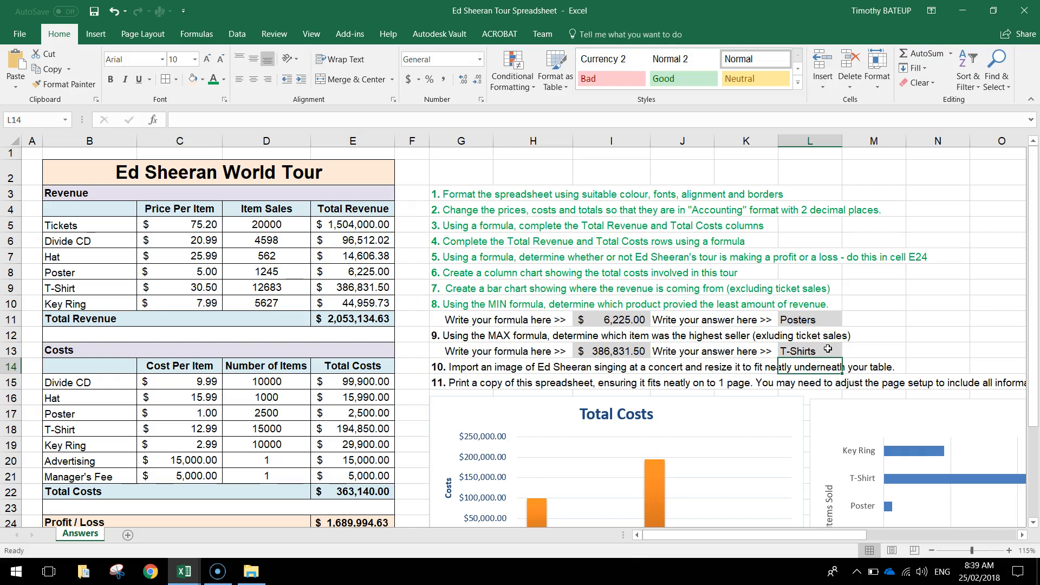
pyautogui.click(463, 336)
pyautogui.click(215, 80)
# - Insert the picture "Ed" from the Pictures folder at cell B26, beneath the Profit / Loss row
pyautogui.click(458, 367)
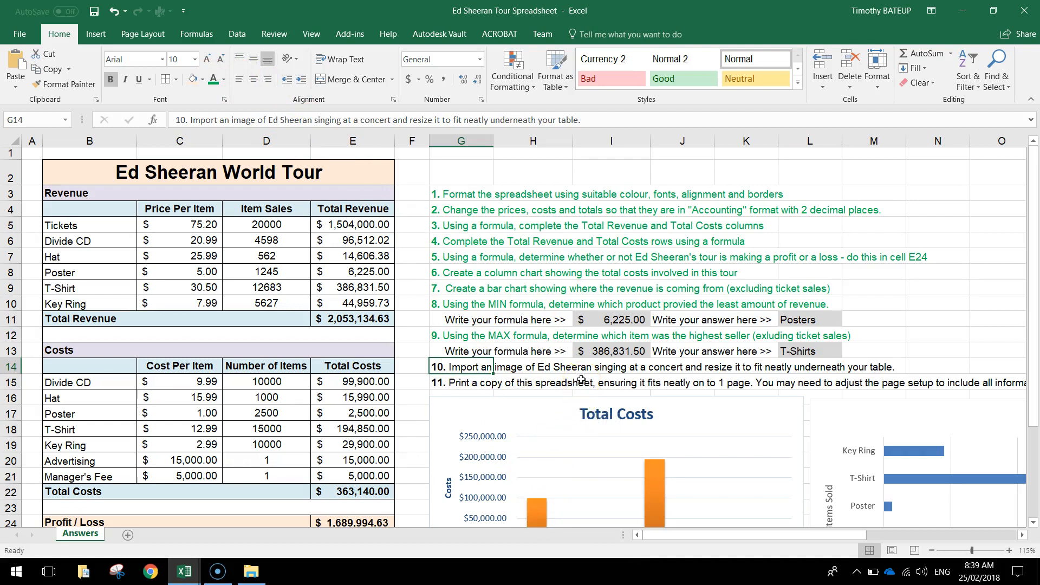
pyautogui.scroll(-1, 581, 379)
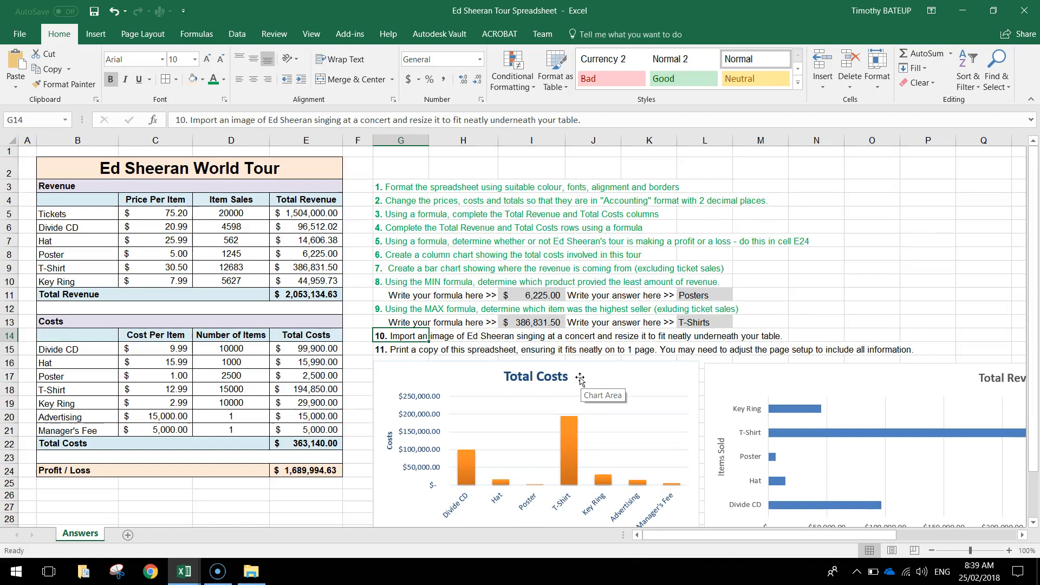
pyautogui.click(577, 377)
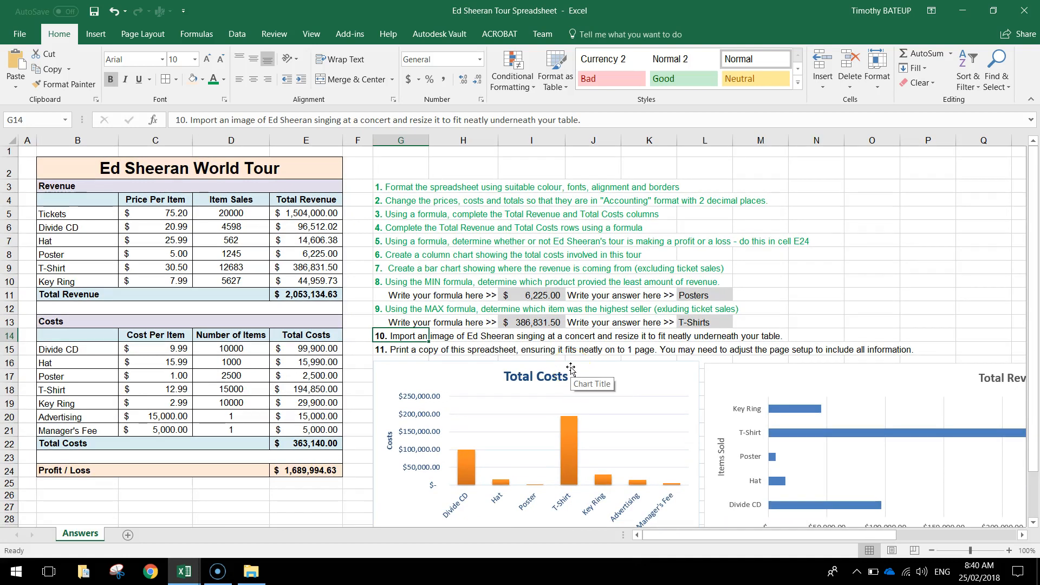
pyautogui.scroll(-1, 571, 370)
pyautogui.scroll(-1, 532, 372)
pyautogui.click(9, 407)
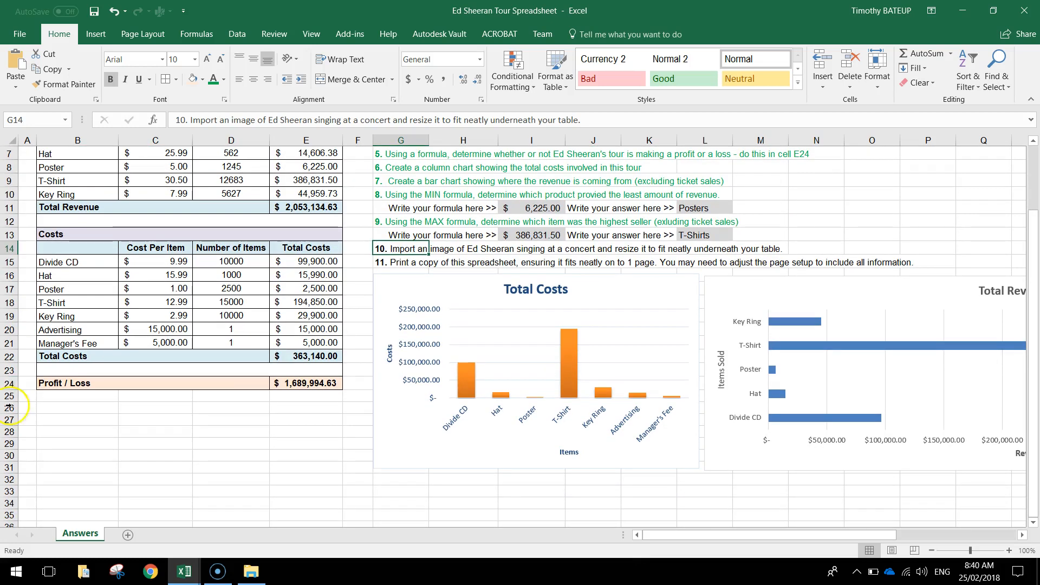
pyautogui.click(42, 408)
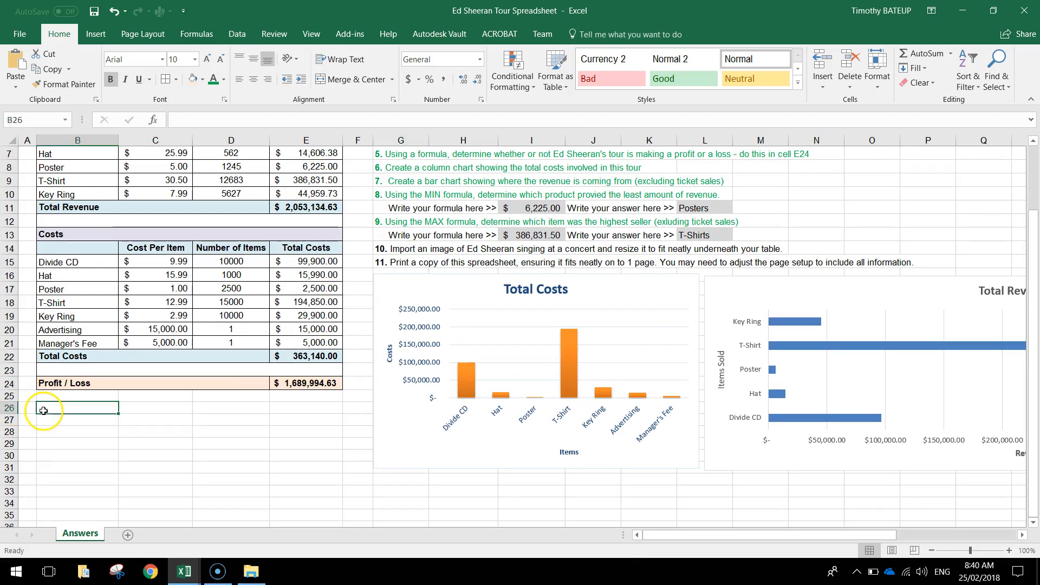
pyautogui.click(96, 34)
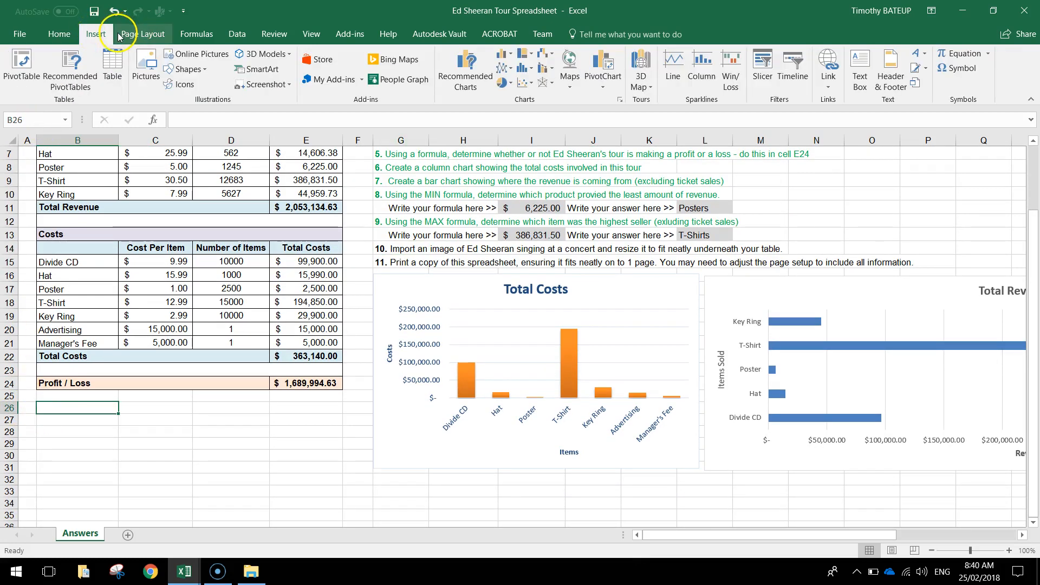
pyautogui.click(151, 68)
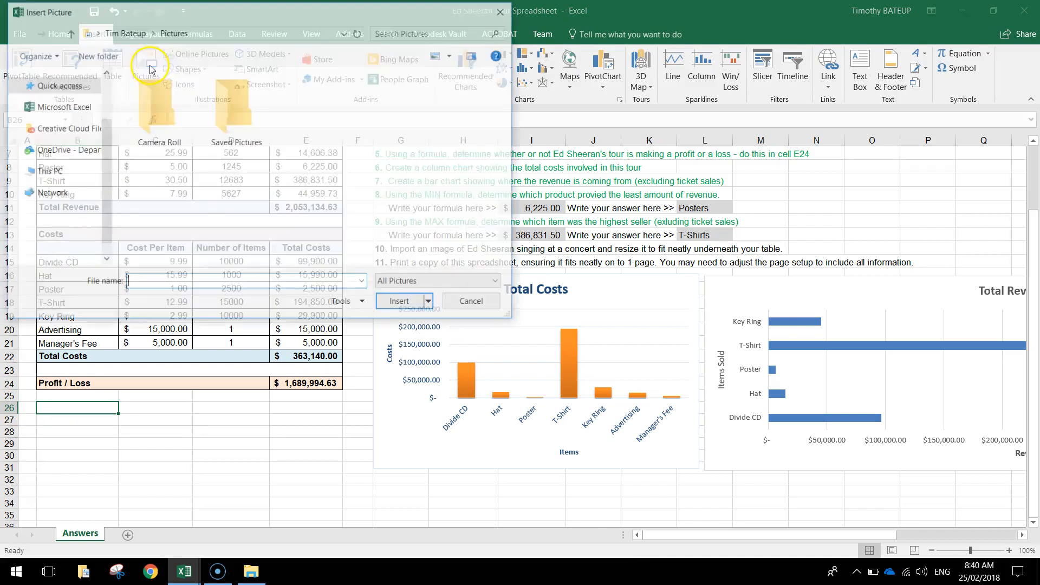
pyautogui.click(53, 214)
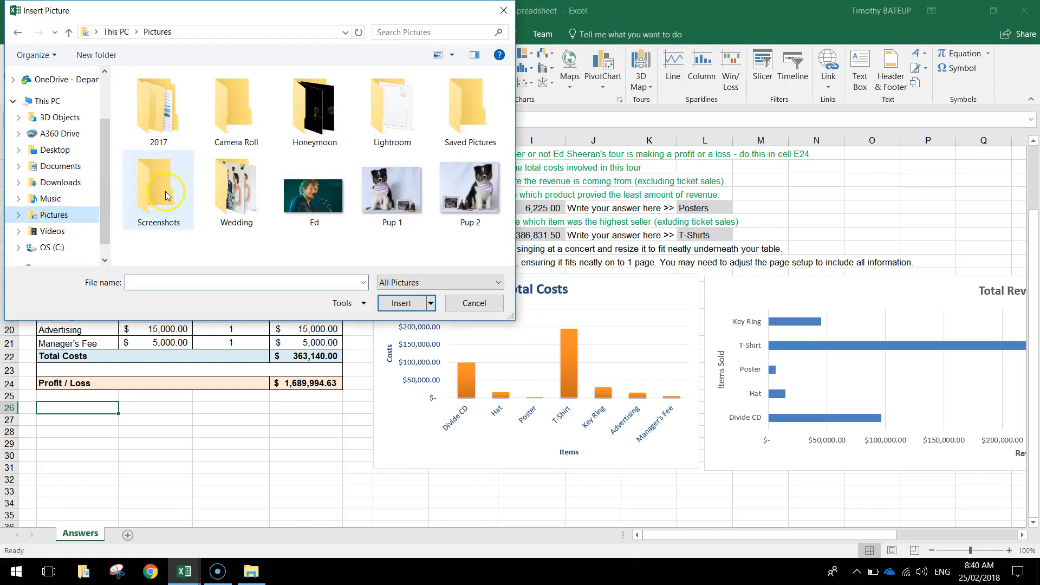
pyautogui.doubleClick(328, 194)
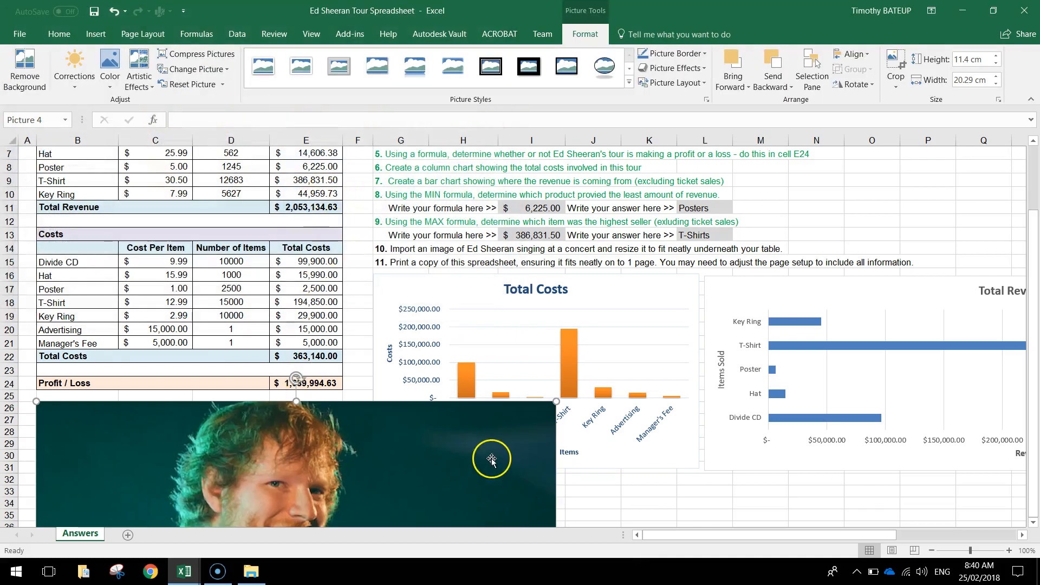
# - Shrink the inserted picture to about 6.65 cm by 11.83 cm and align it neatly beneath the table
pyautogui.moveTo(557, 402); pyautogui.dragTo(163, 392)
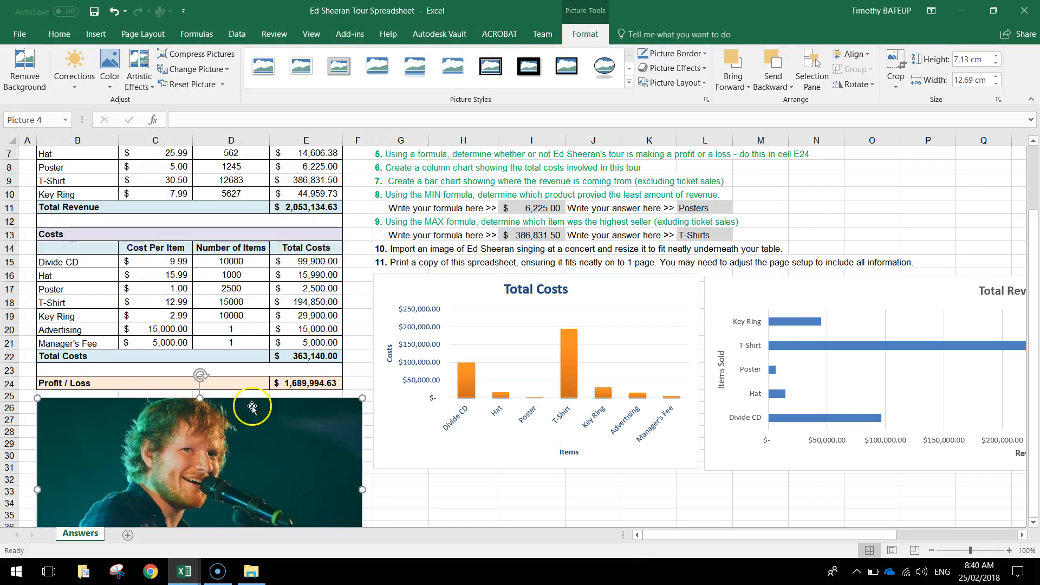
pyautogui.moveTo(363, 400); pyautogui.dragTo(339, 397)
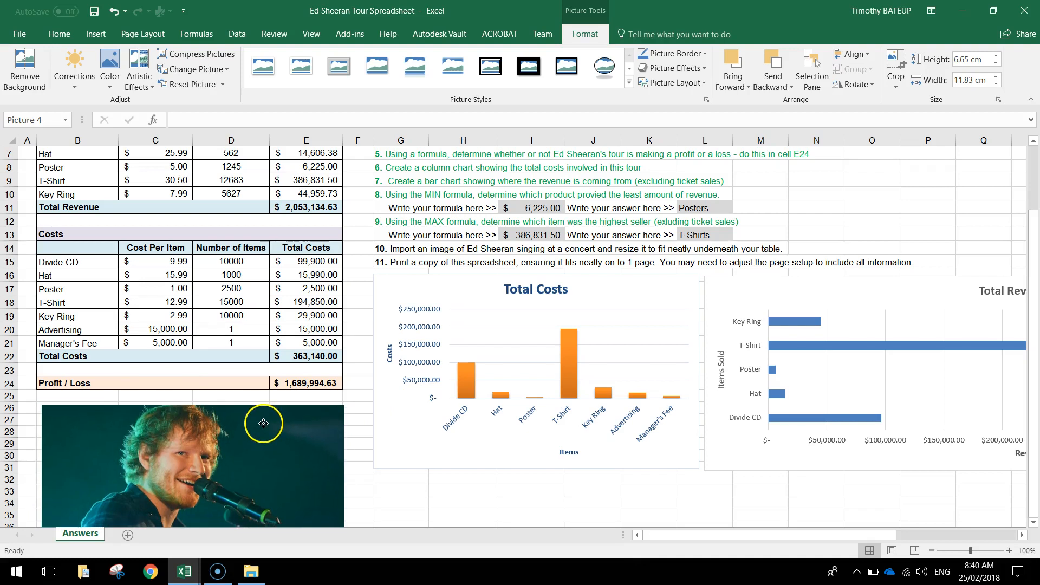
pyautogui.scroll(-2, 258, 416)
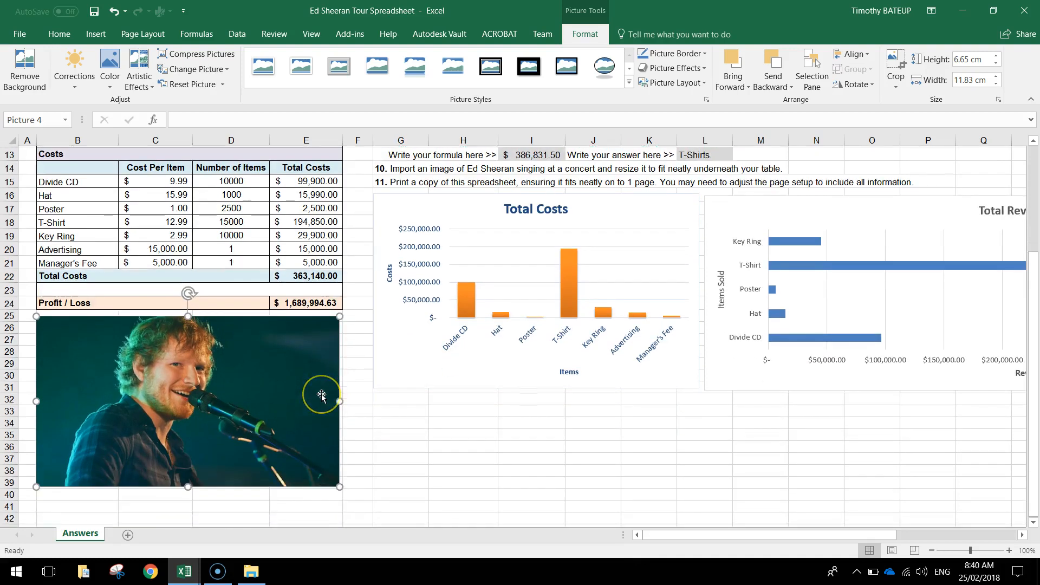
# - Colour the task 10 instruction in G14 green
pyautogui.scroll(4, 314, 394)
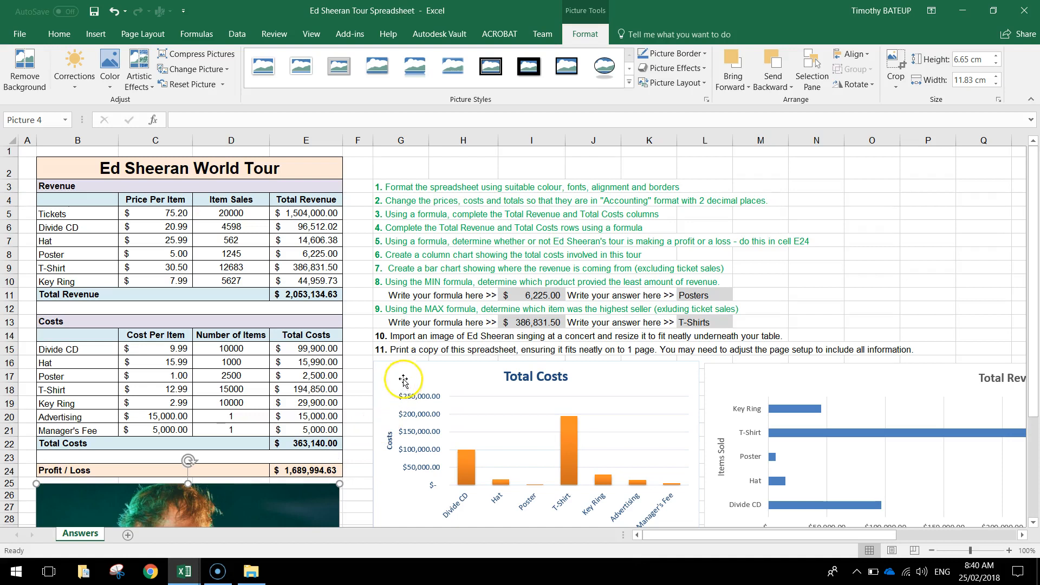
pyautogui.click(382, 336)
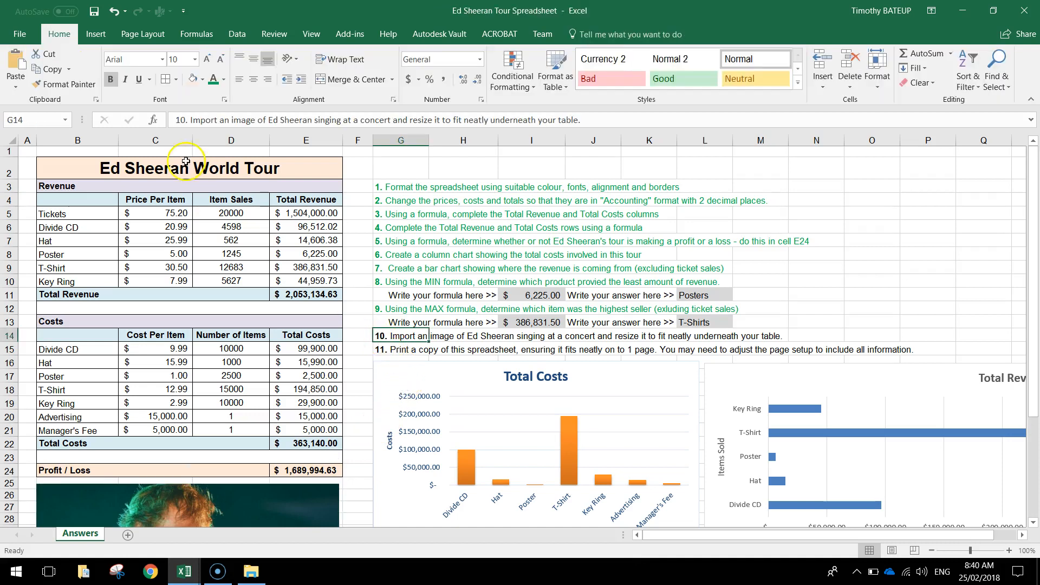
pyautogui.click(215, 81)
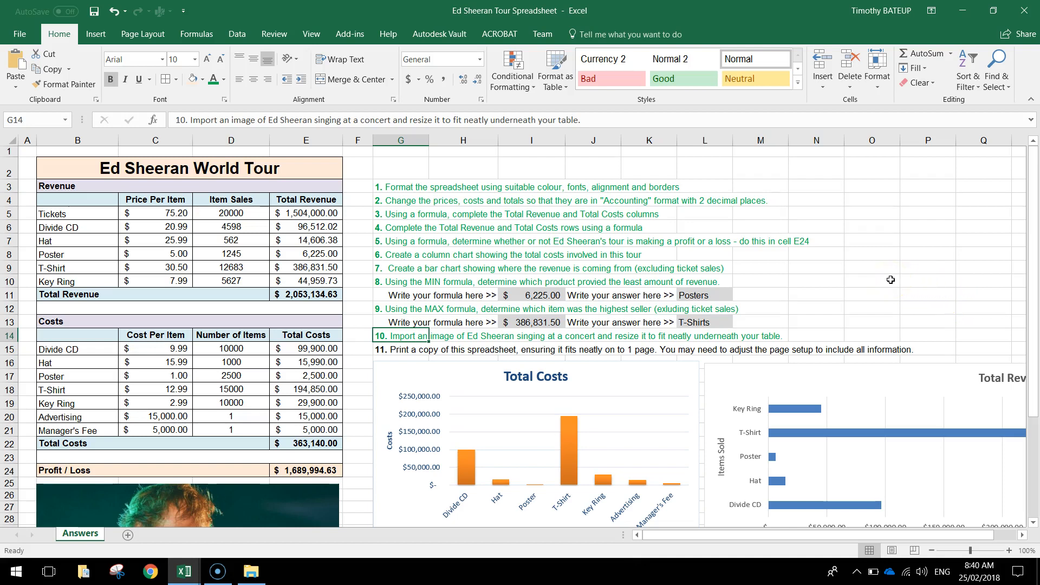
# - Set the sheet's page orientation to landscape and open the print preview
pyautogui.click(144, 36)
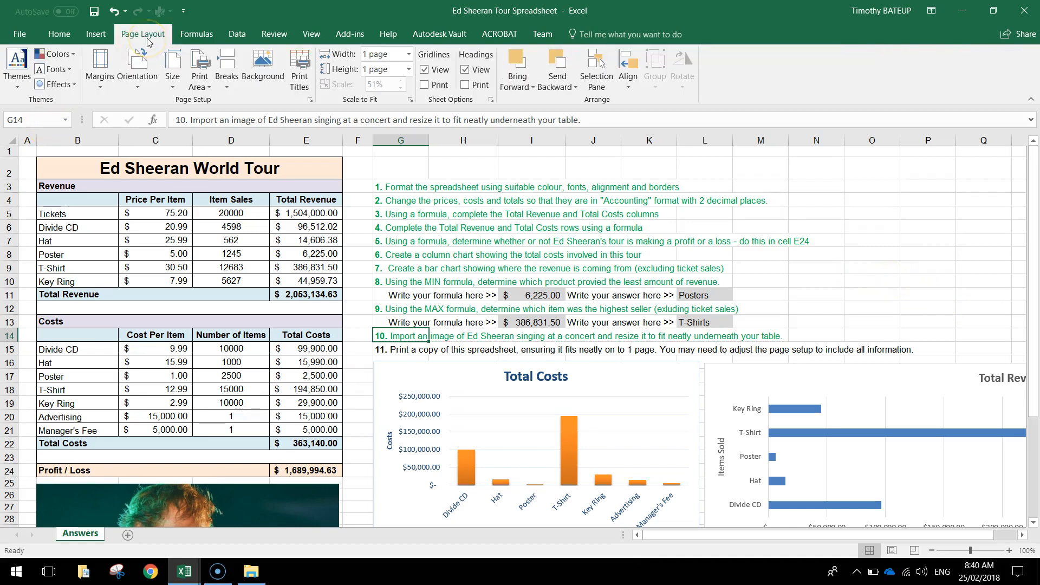
pyautogui.click(138, 70)
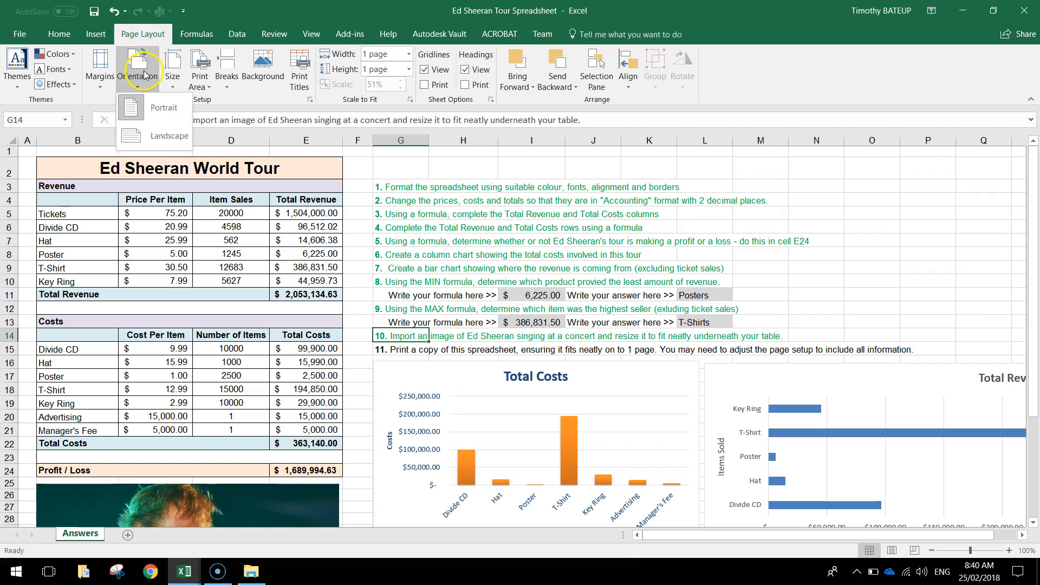
pyautogui.click(164, 139)
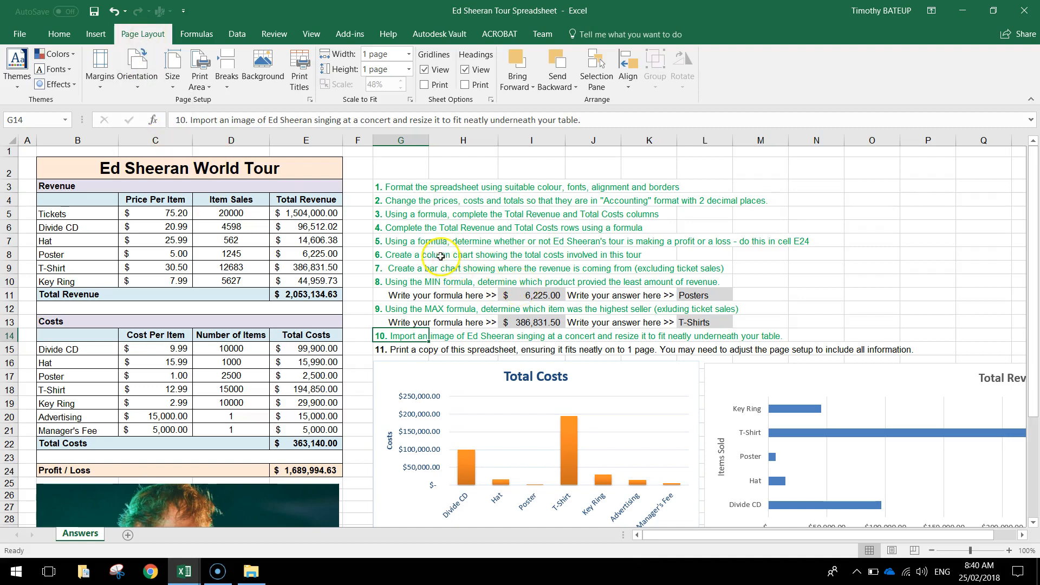
pyautogui.scroll(-1, 440, 257)
pyautogui.scroll(-1, 440, 256)
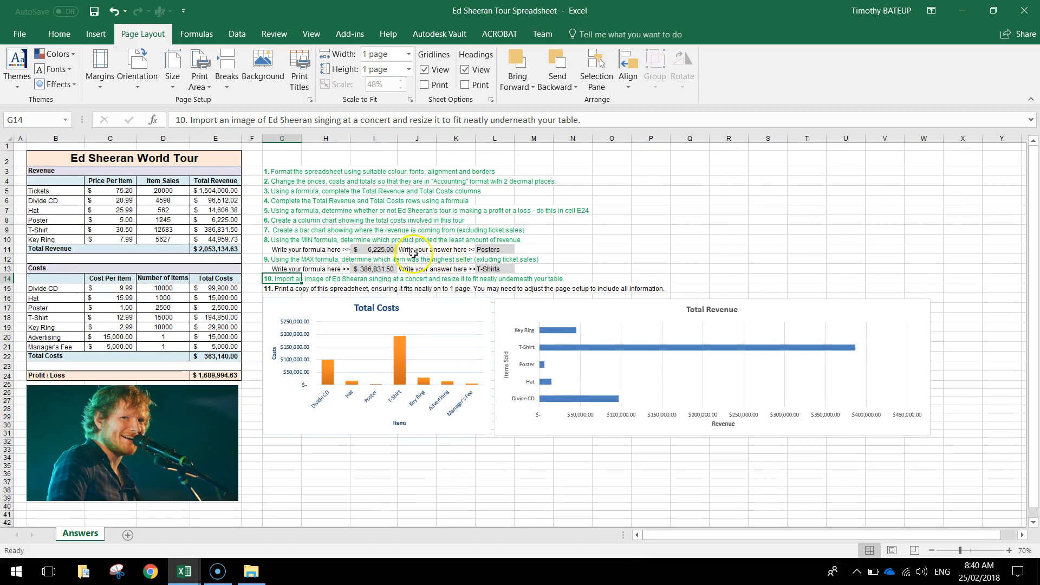
pyautogui.click(20, 34)
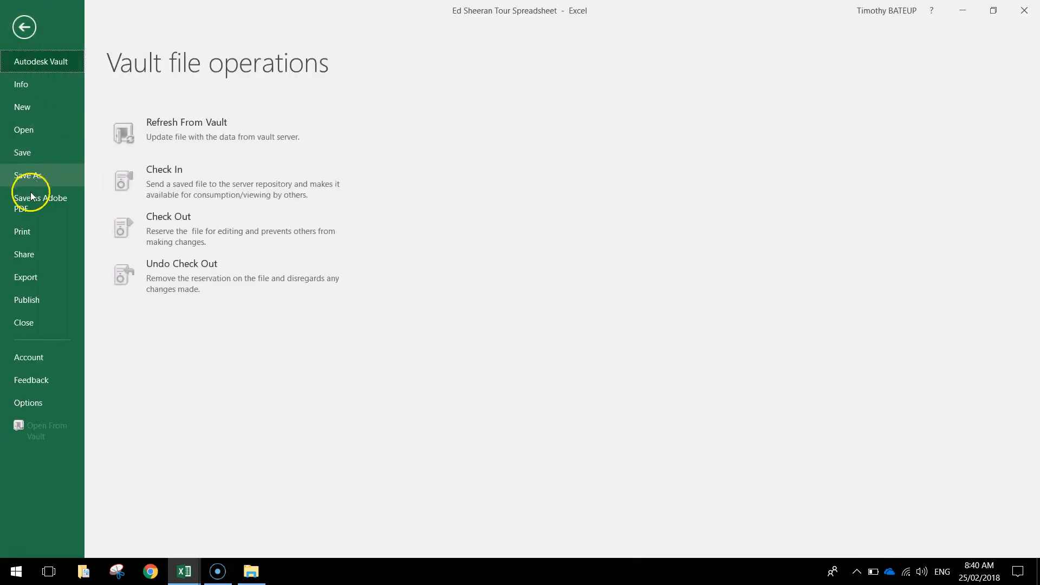
pyautogui.click(39, 224)
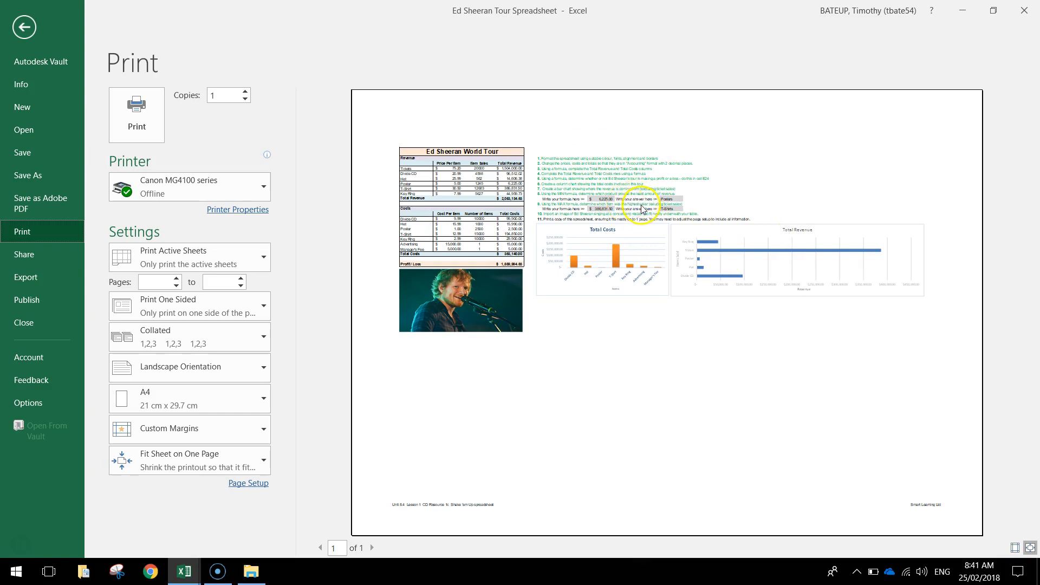
# - Preview the printout in portrait orientation, and return it to landscape
pyautogui.click(254, 374)
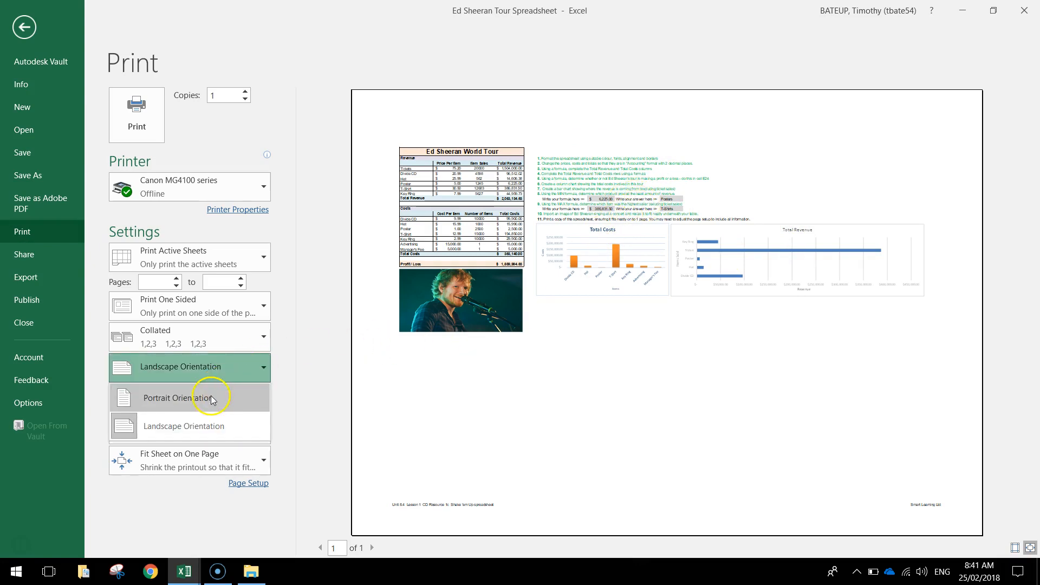
pyautogui.click(211, 400)
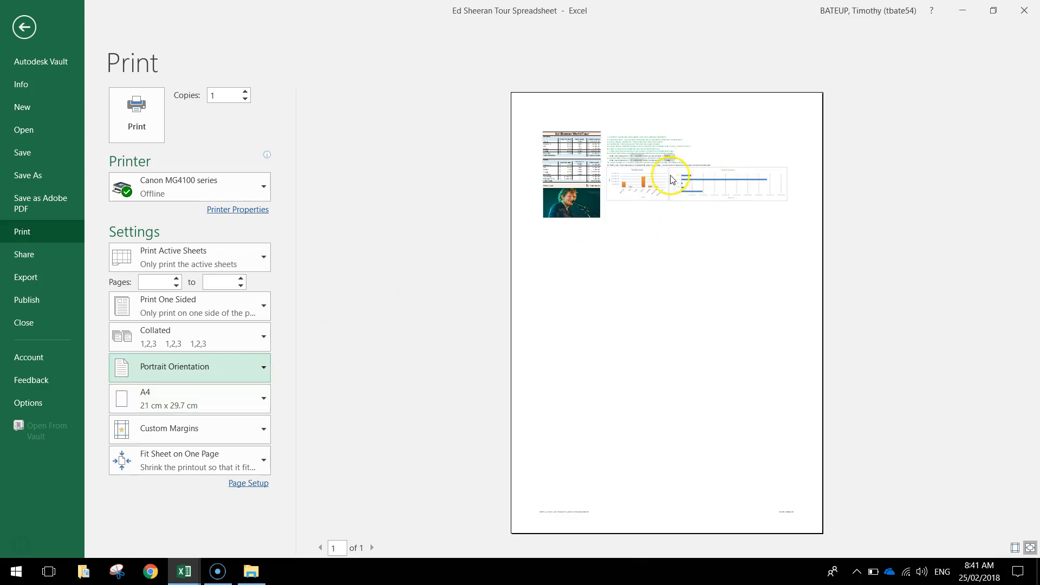
pyautogui.click(226, 361)
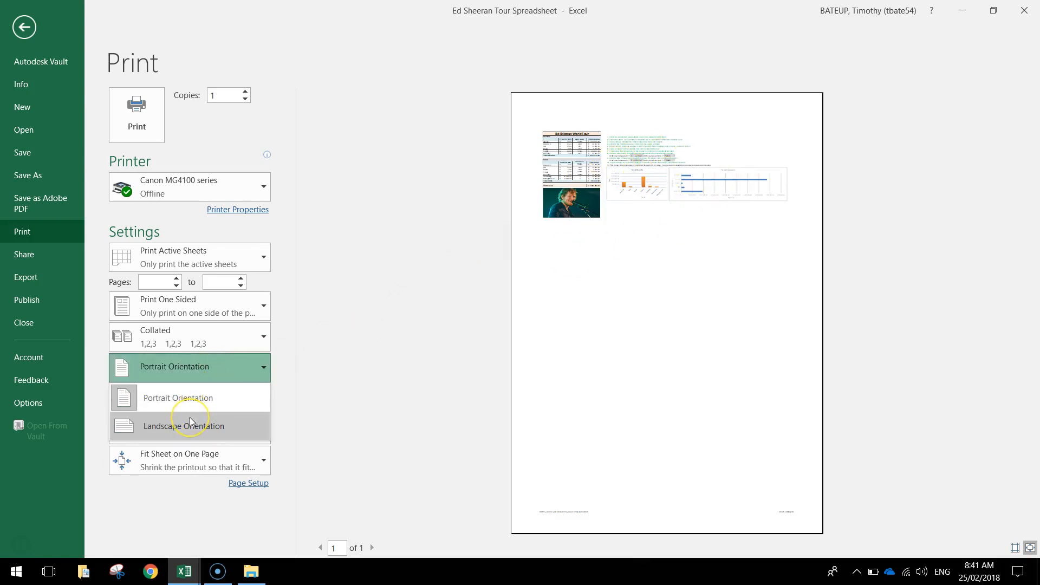
pyautogui.click(190, 421)
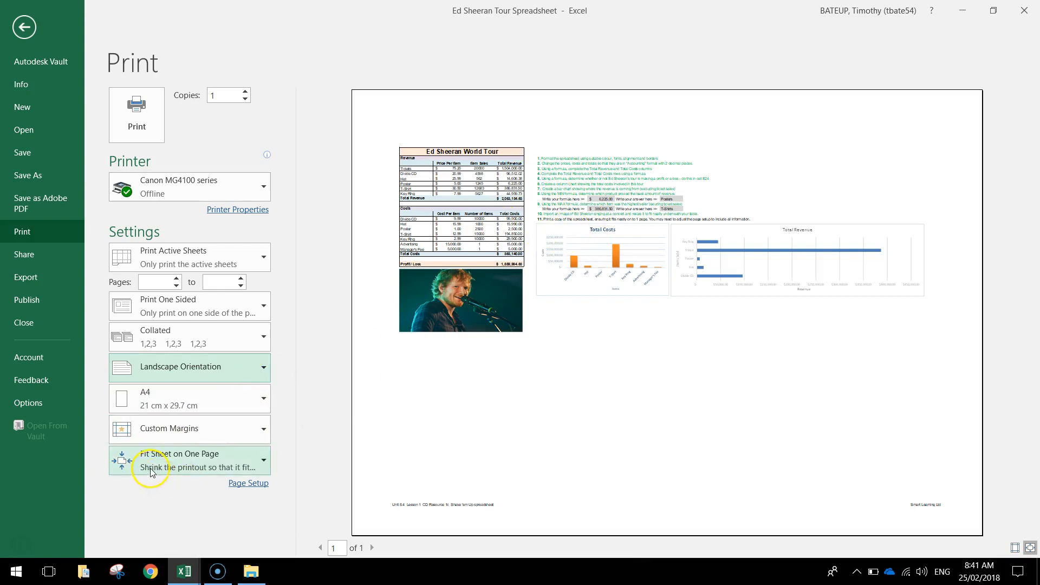
# - Preview the printout with No Scaling, and return the scaling to Fit Sheet on One Page
pyautogui.click(175, 471)
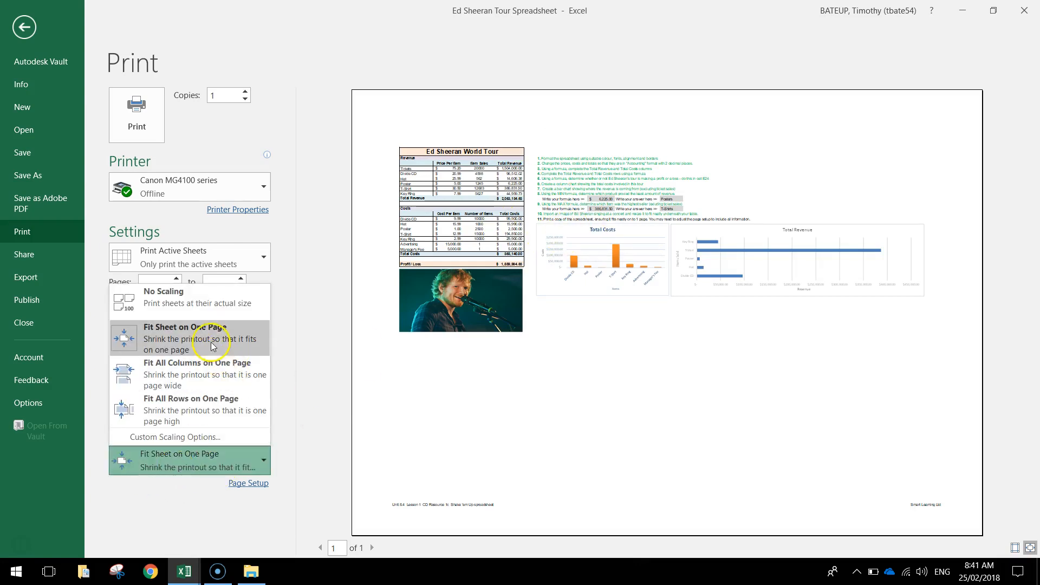
pyautogui.click(207, 307)
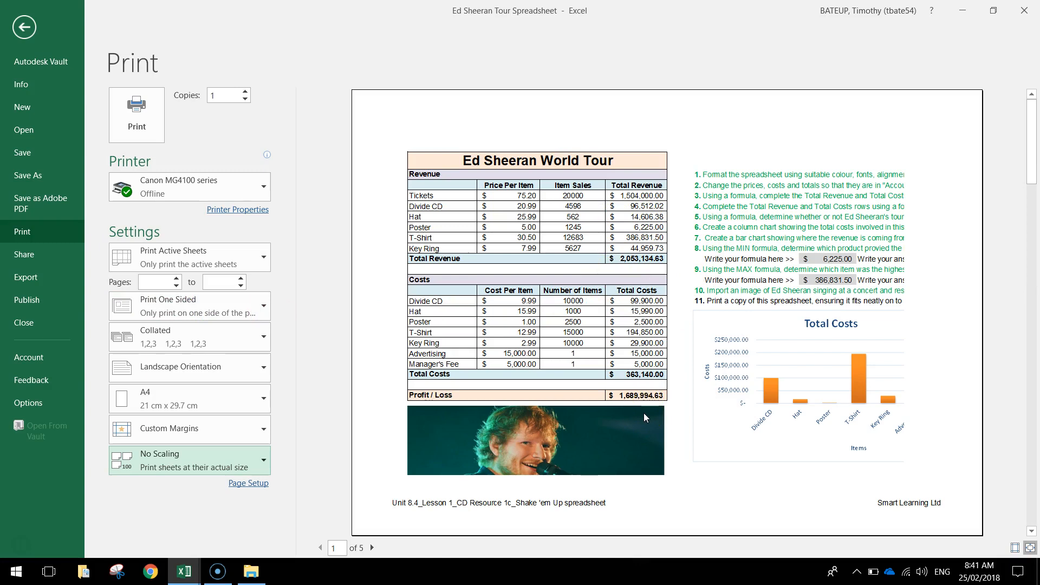
pyautogui.click(163, 468)
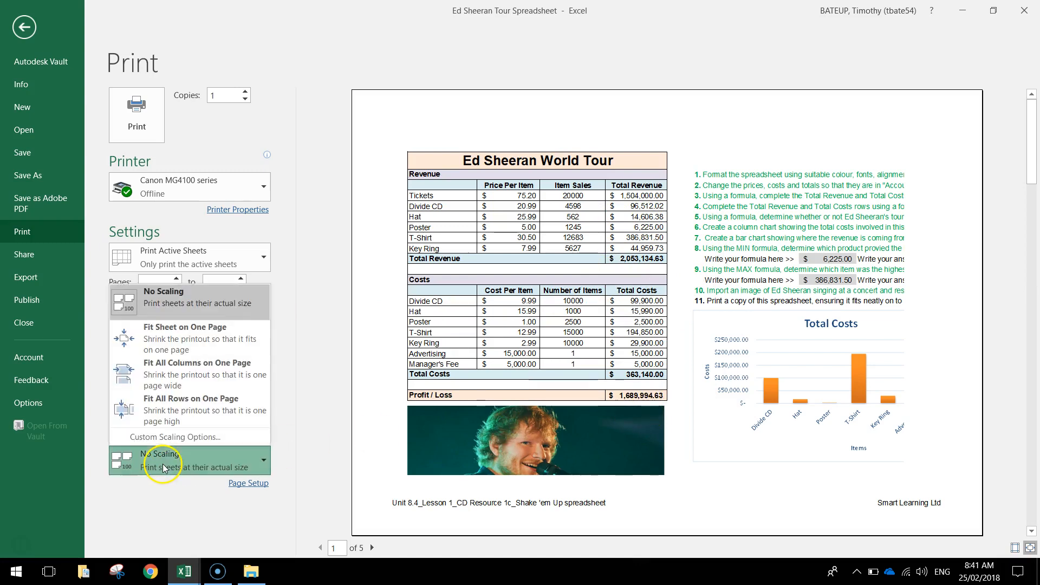
pyautogui.click(175, 337)
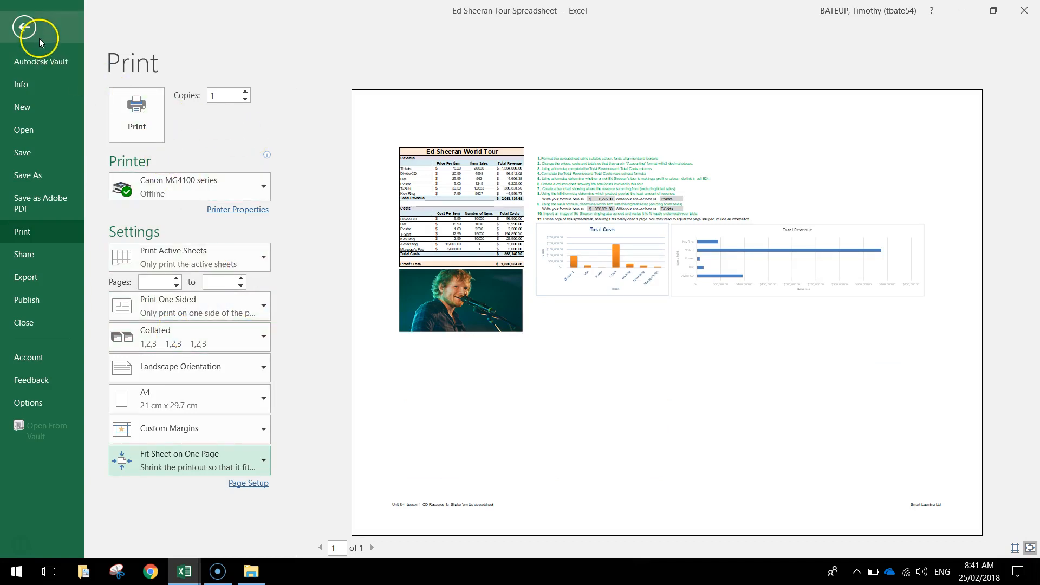
# - Return to the worksheet without printing and colour the task 11 instruction in G15 green
pyautogui.click(24, 27)
pyautogui.click(279, 288)
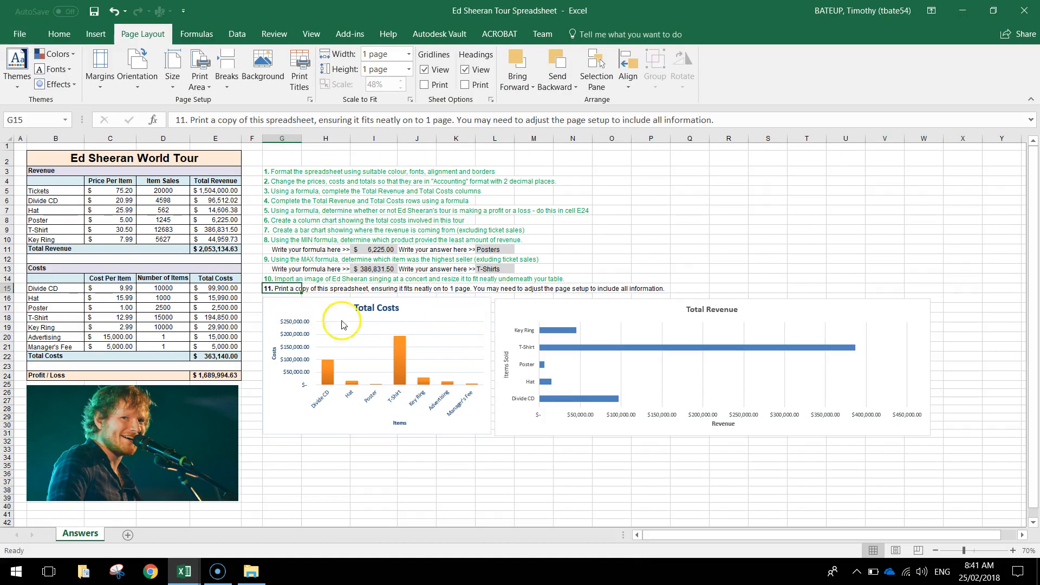
pyautogui.click(57, 34)
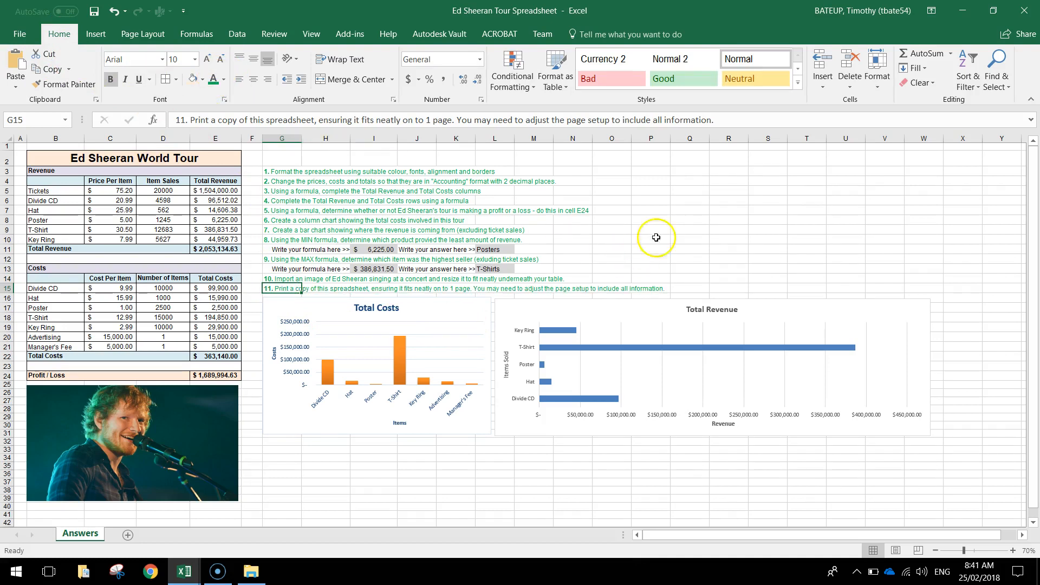
pyautogui.click(652, 220)
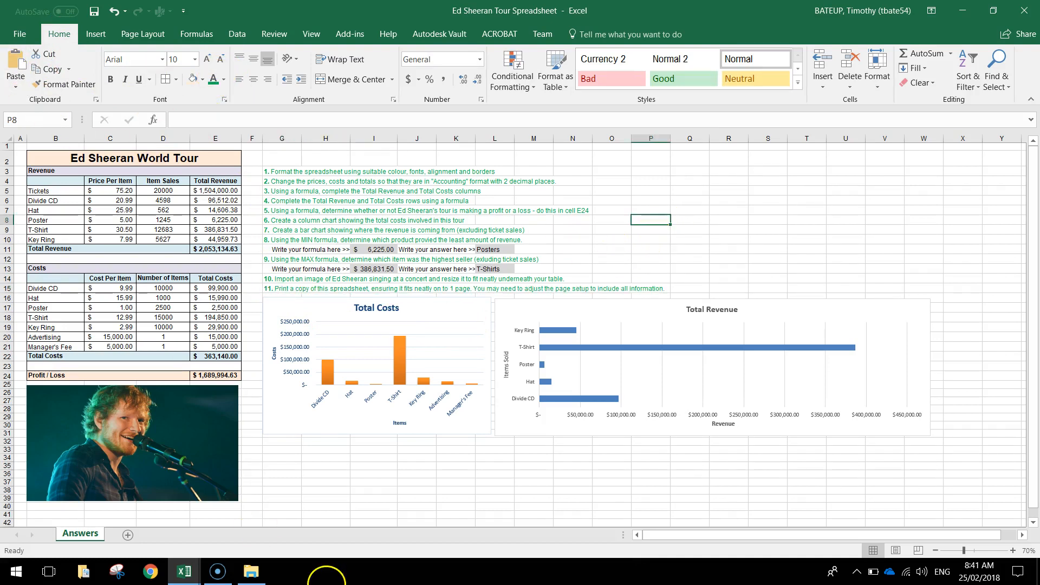